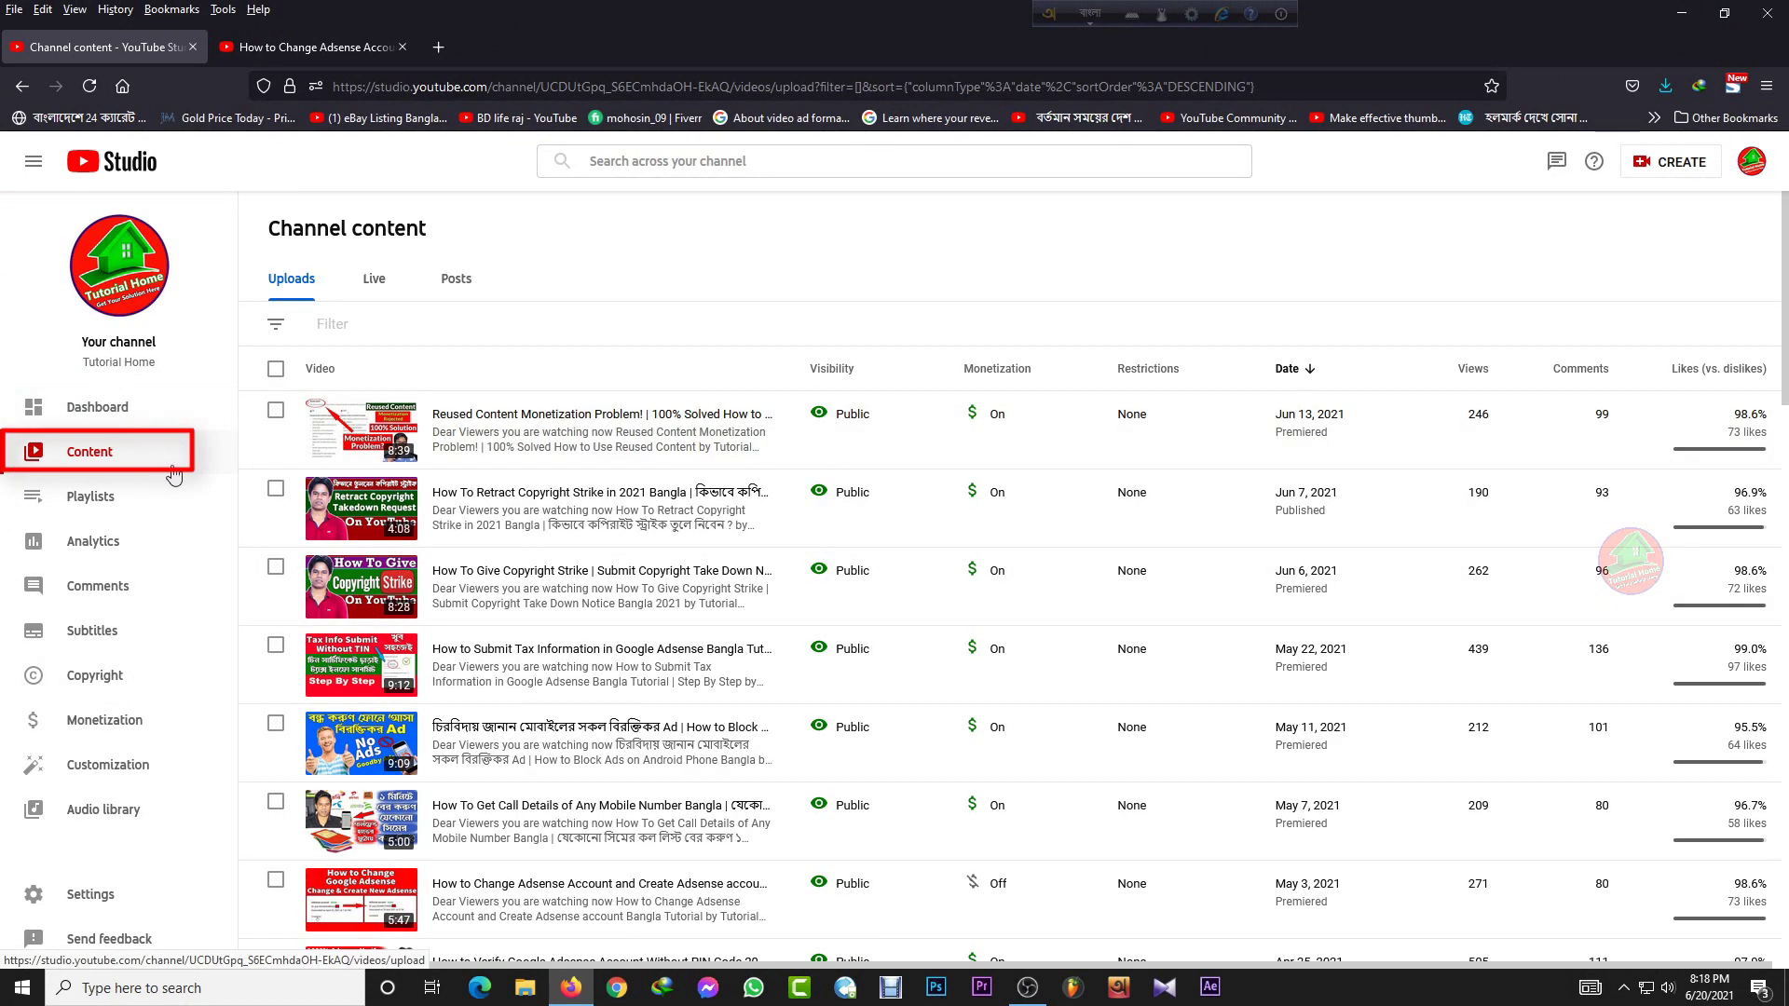
Step: Open the subtitles page of the video about retracting a copyright strike
{"action": "mouse_move", "coordinate": [370, 532]}
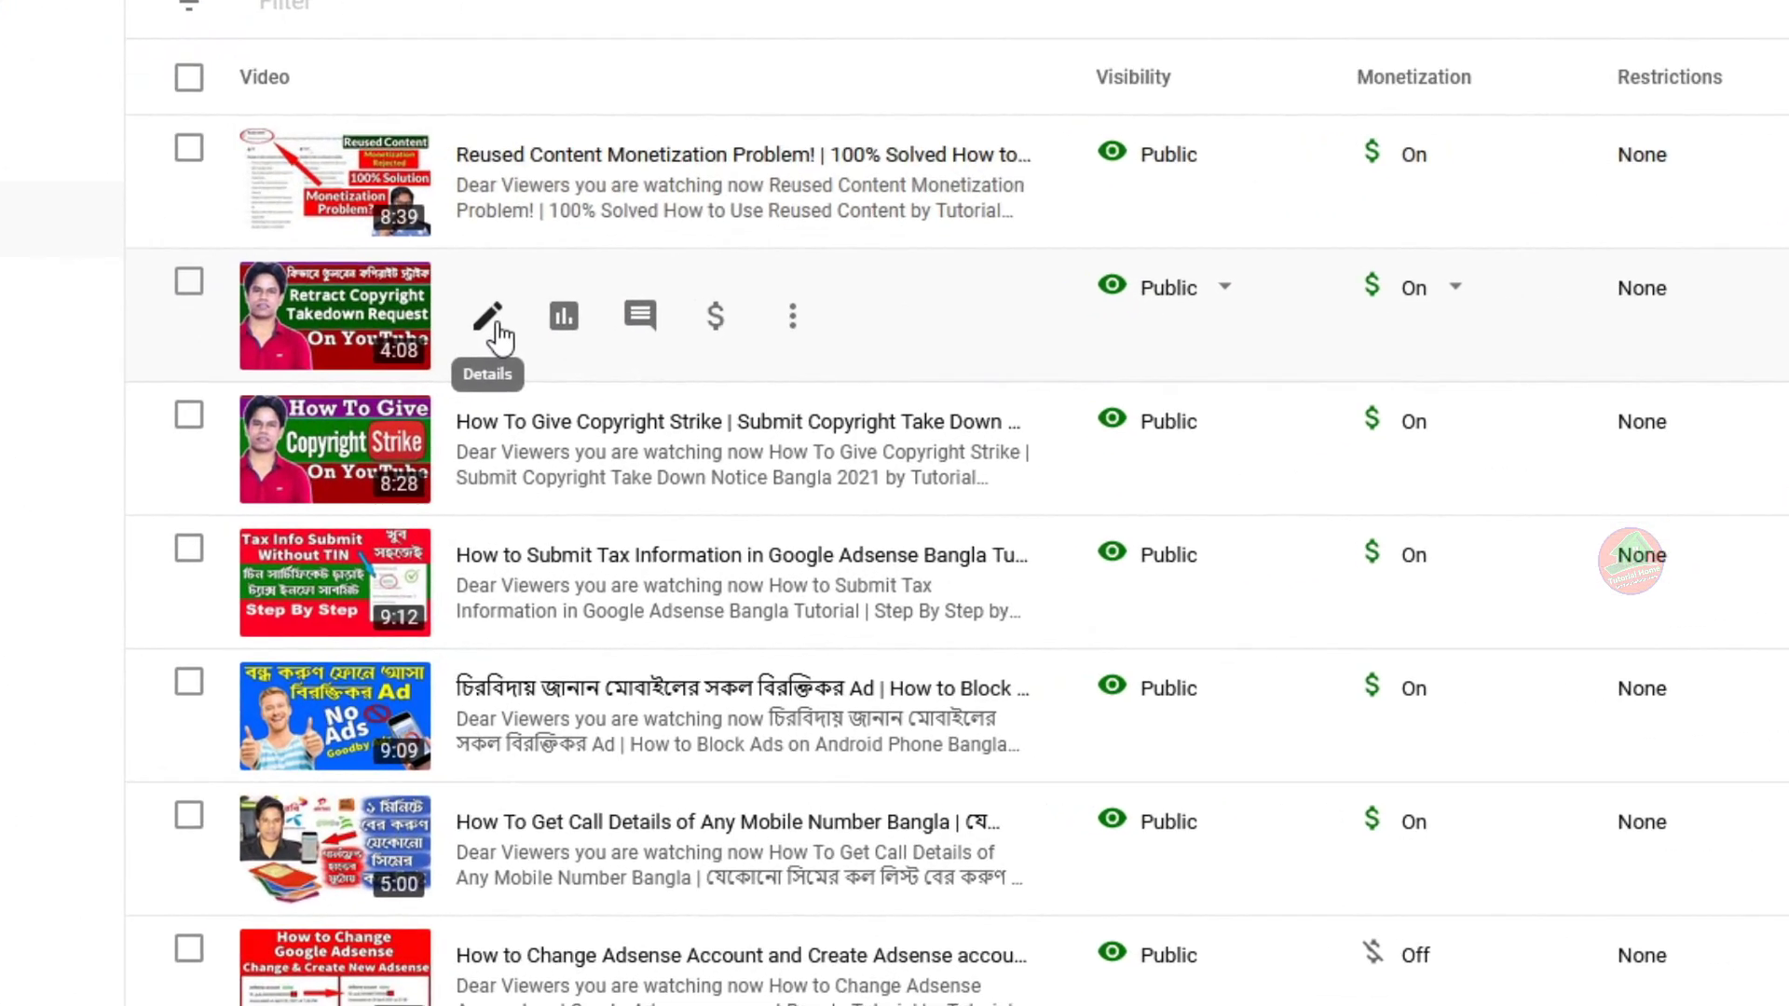
{"action": "left_click", "coordinate": [500, 282]}
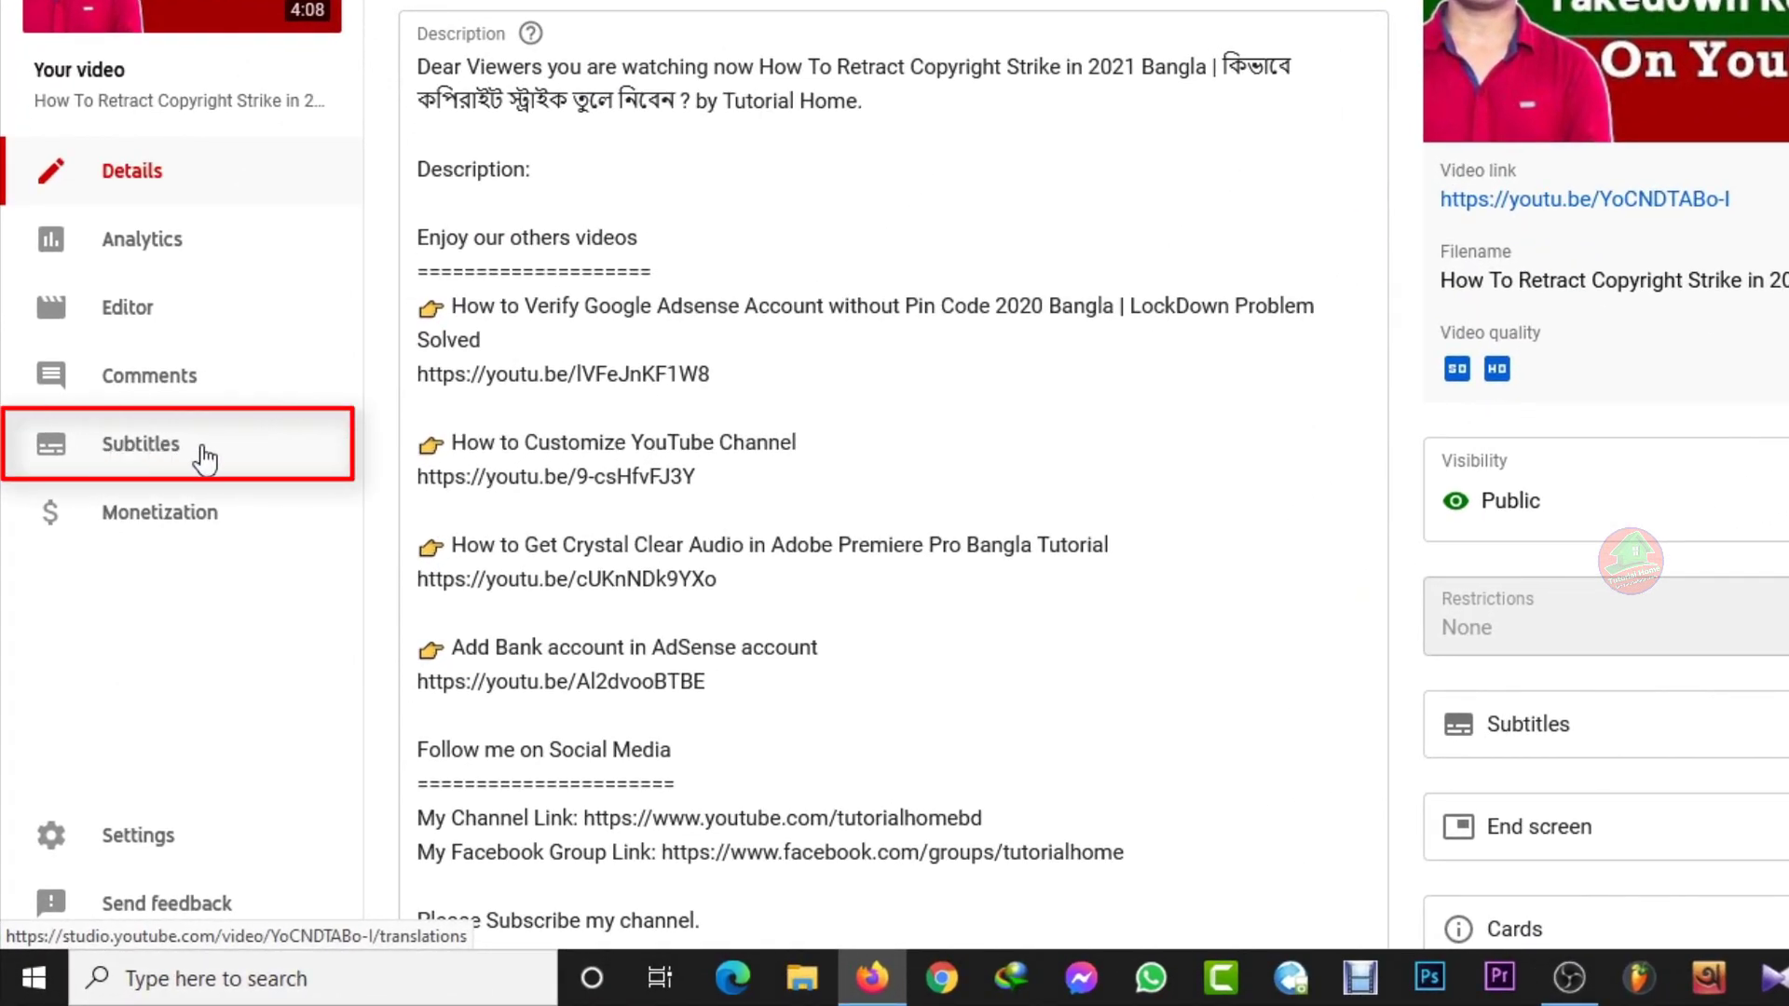
{"action": "left_click", "coordinate": [200, 458]}
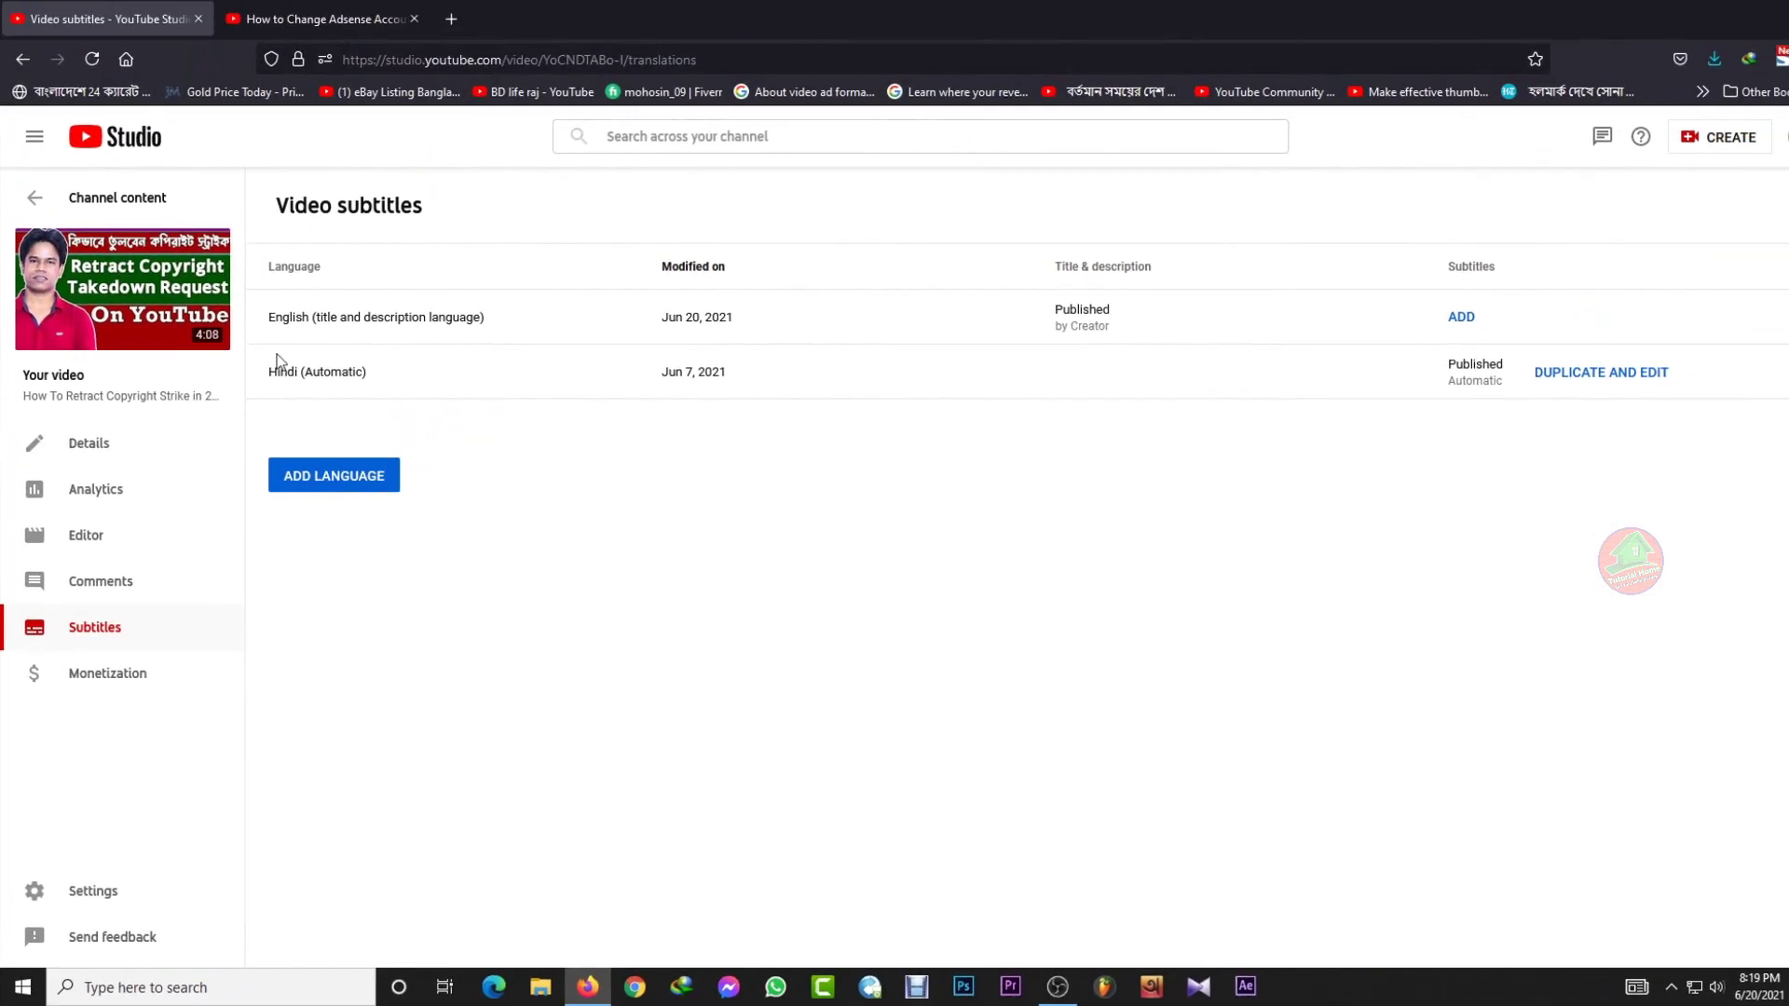
Step: Add Bangla as a subtitle language for the video
{"action": "left_click_drag", "start_coordinate": [329, 334], "coordinate": [471, 351]}
{"action": "left_click", "coordinate": [514, 349]}
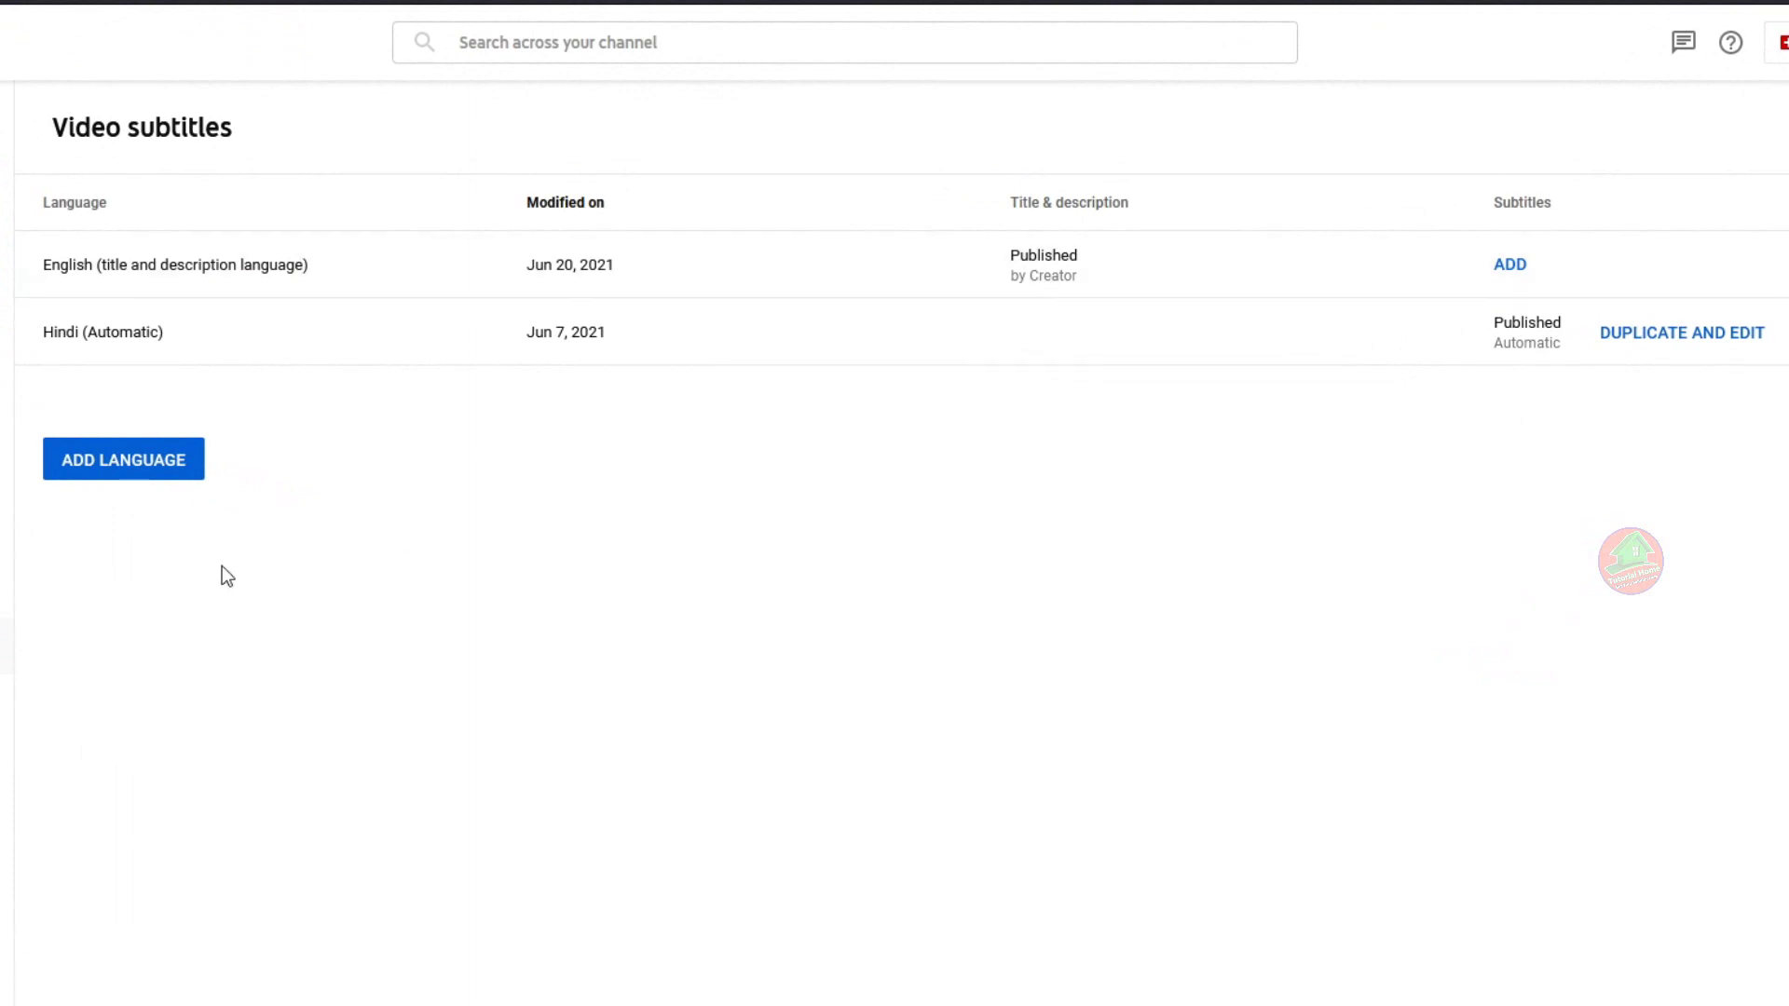
{"action": "left_click_drag", "start_coordinate": [76, 328], "coordinate": [235, 332]}
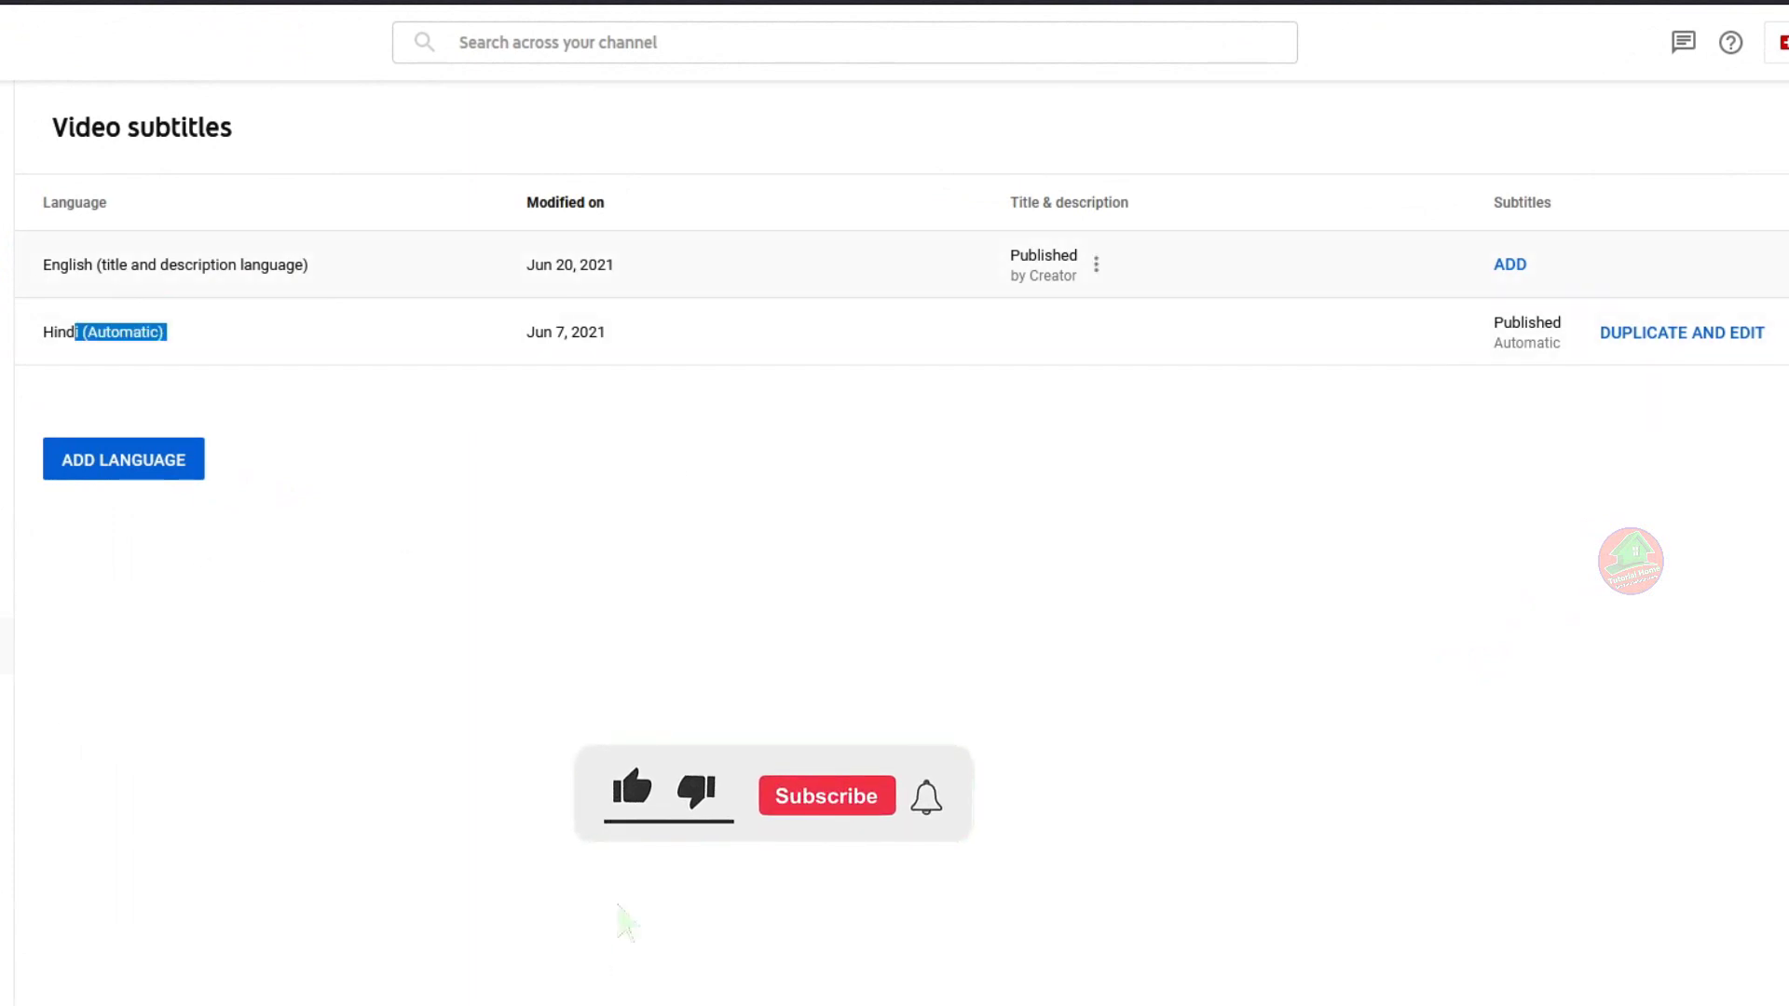
{"action": "left_click", "coordinate": [265, 467]}
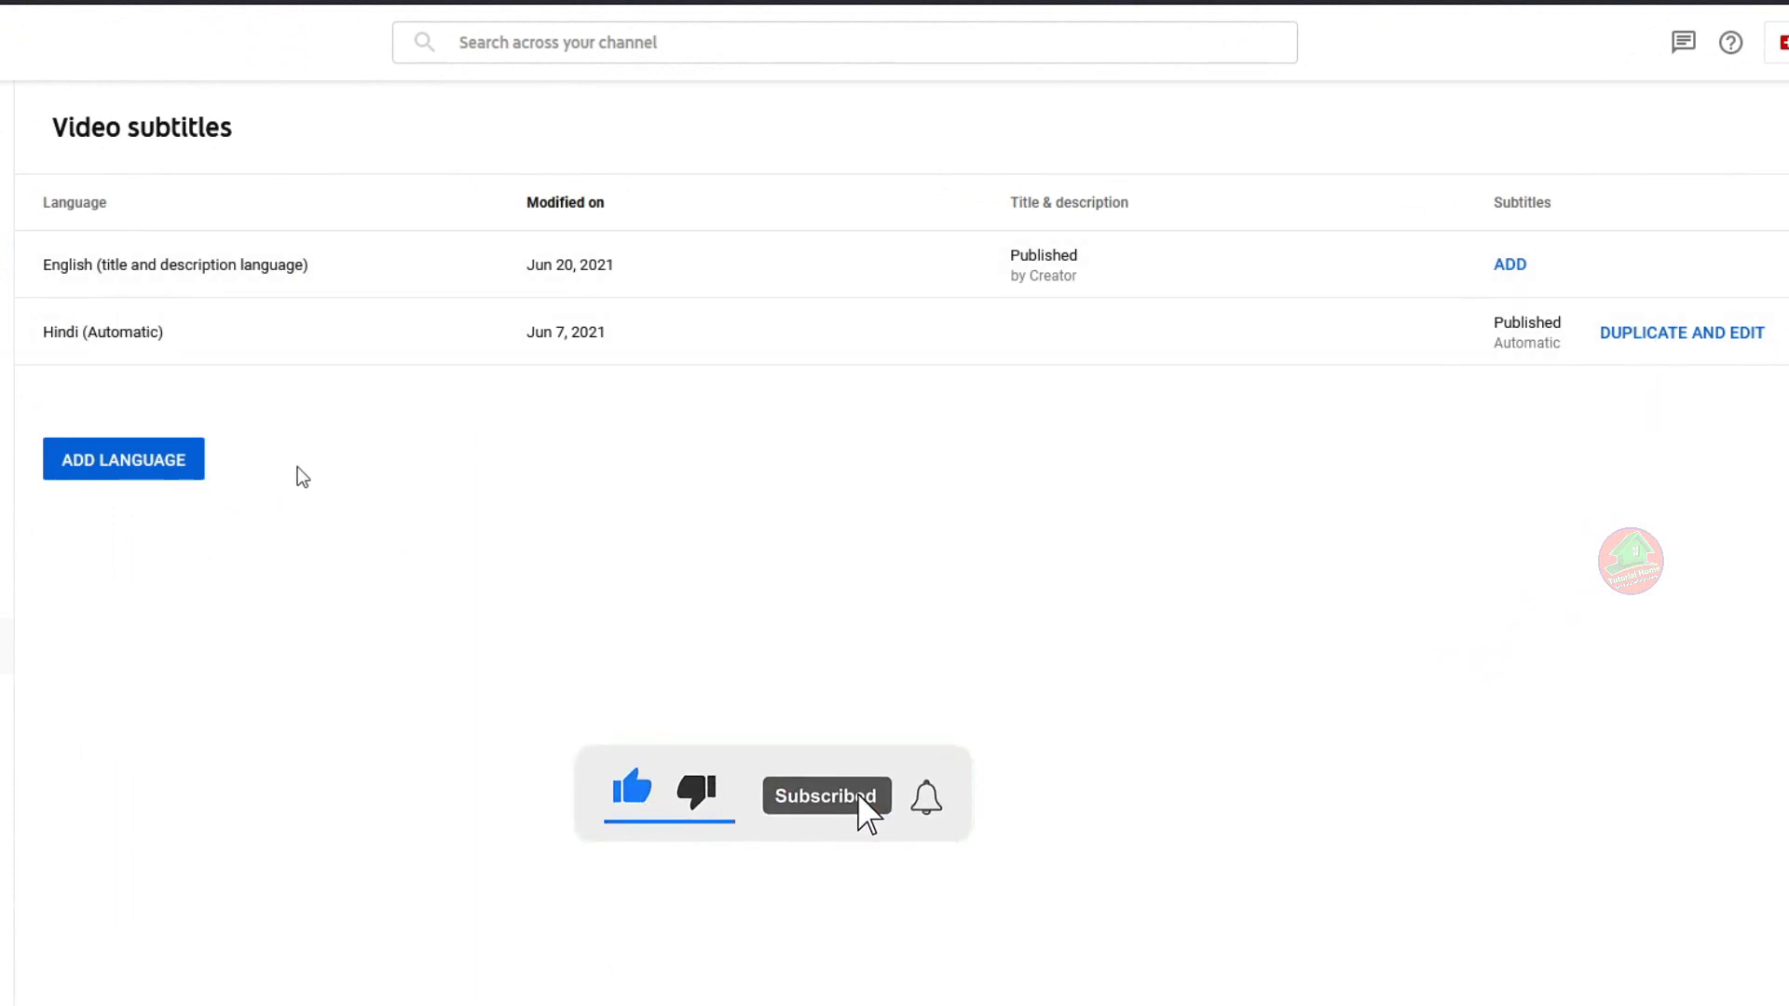
{"action": "left_click", "coordinate": [184, 473]}
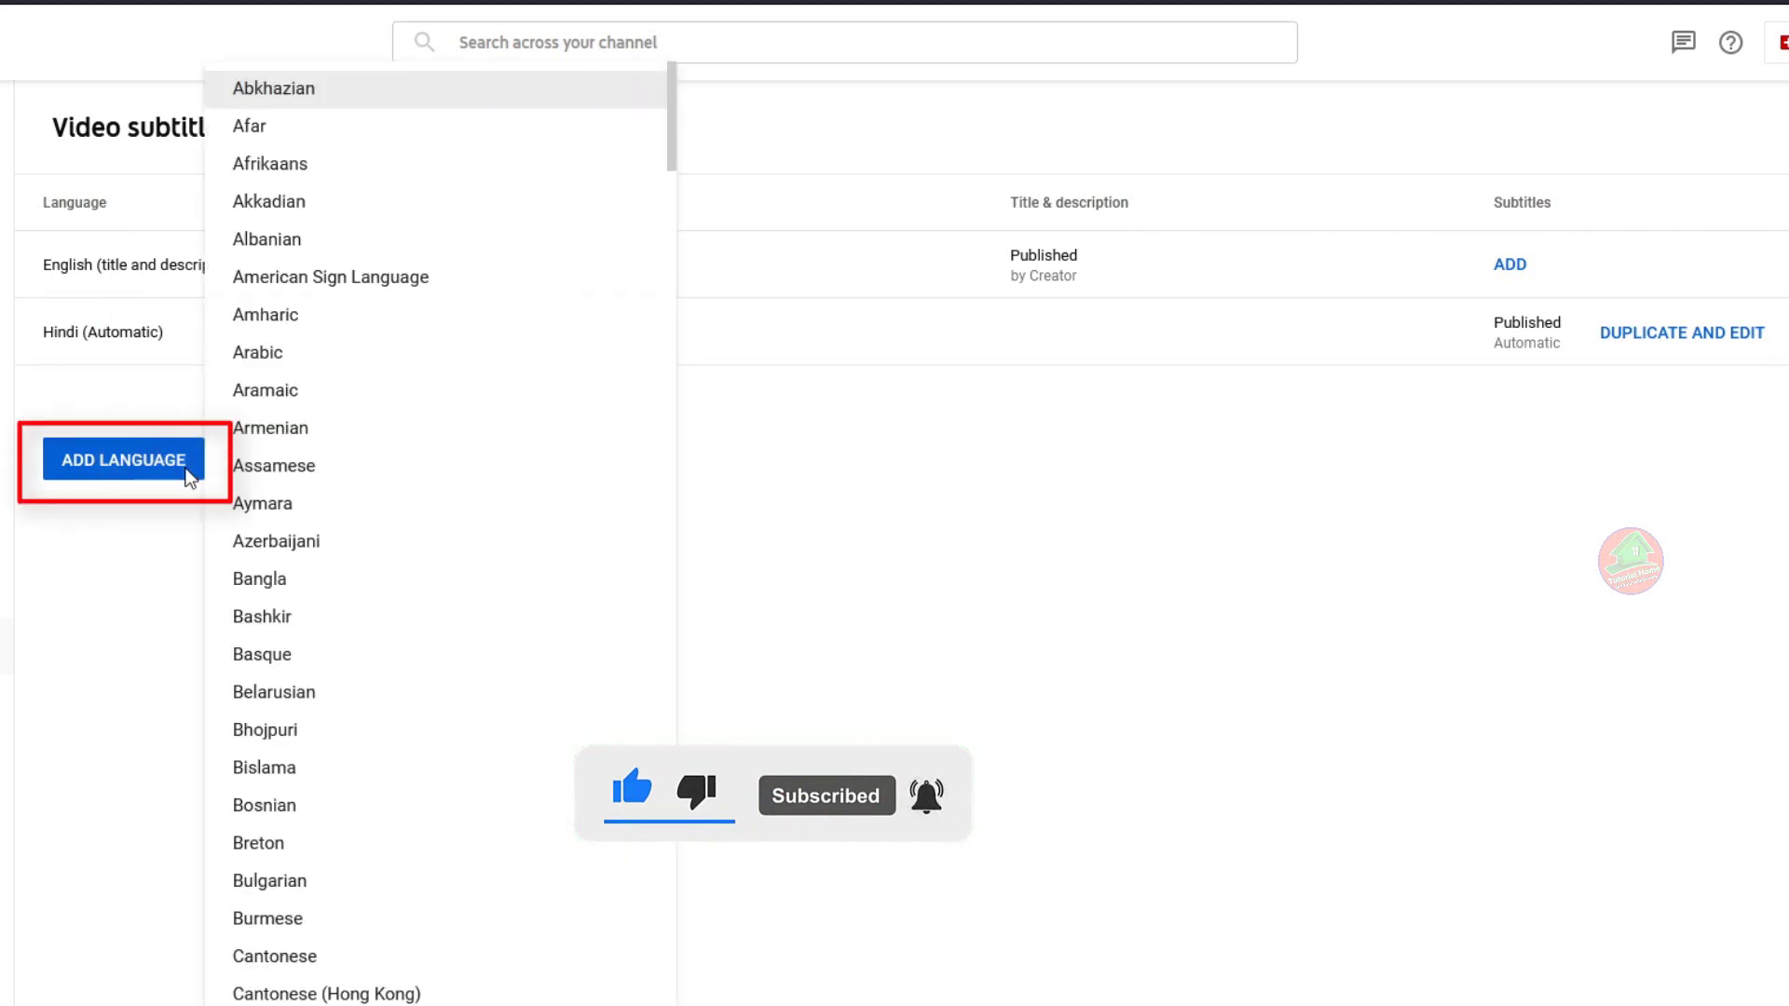
{"action": "left_click", "coordinate": [420, 589]}
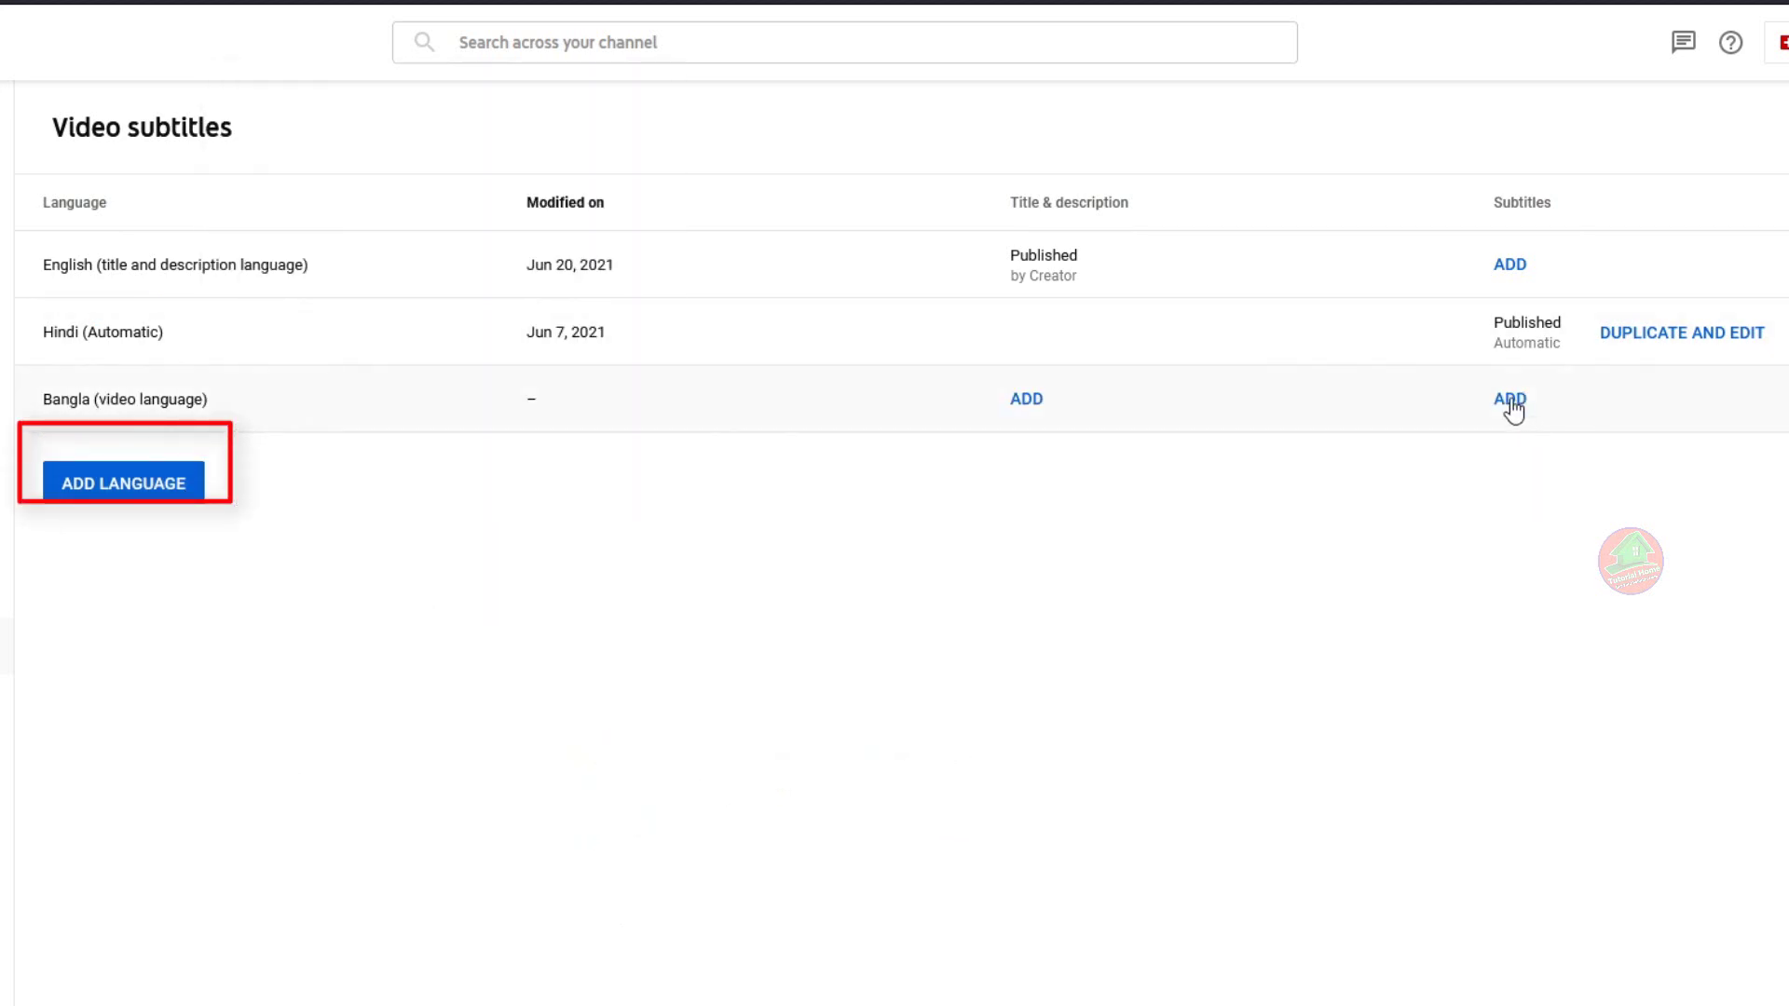
Step: Start adding subtitles for the Bangla language, choosing to type them manually
{"action": "left_click_drag", "start_coordinate": [1165, 210], "coordinate": [1009, 202]}
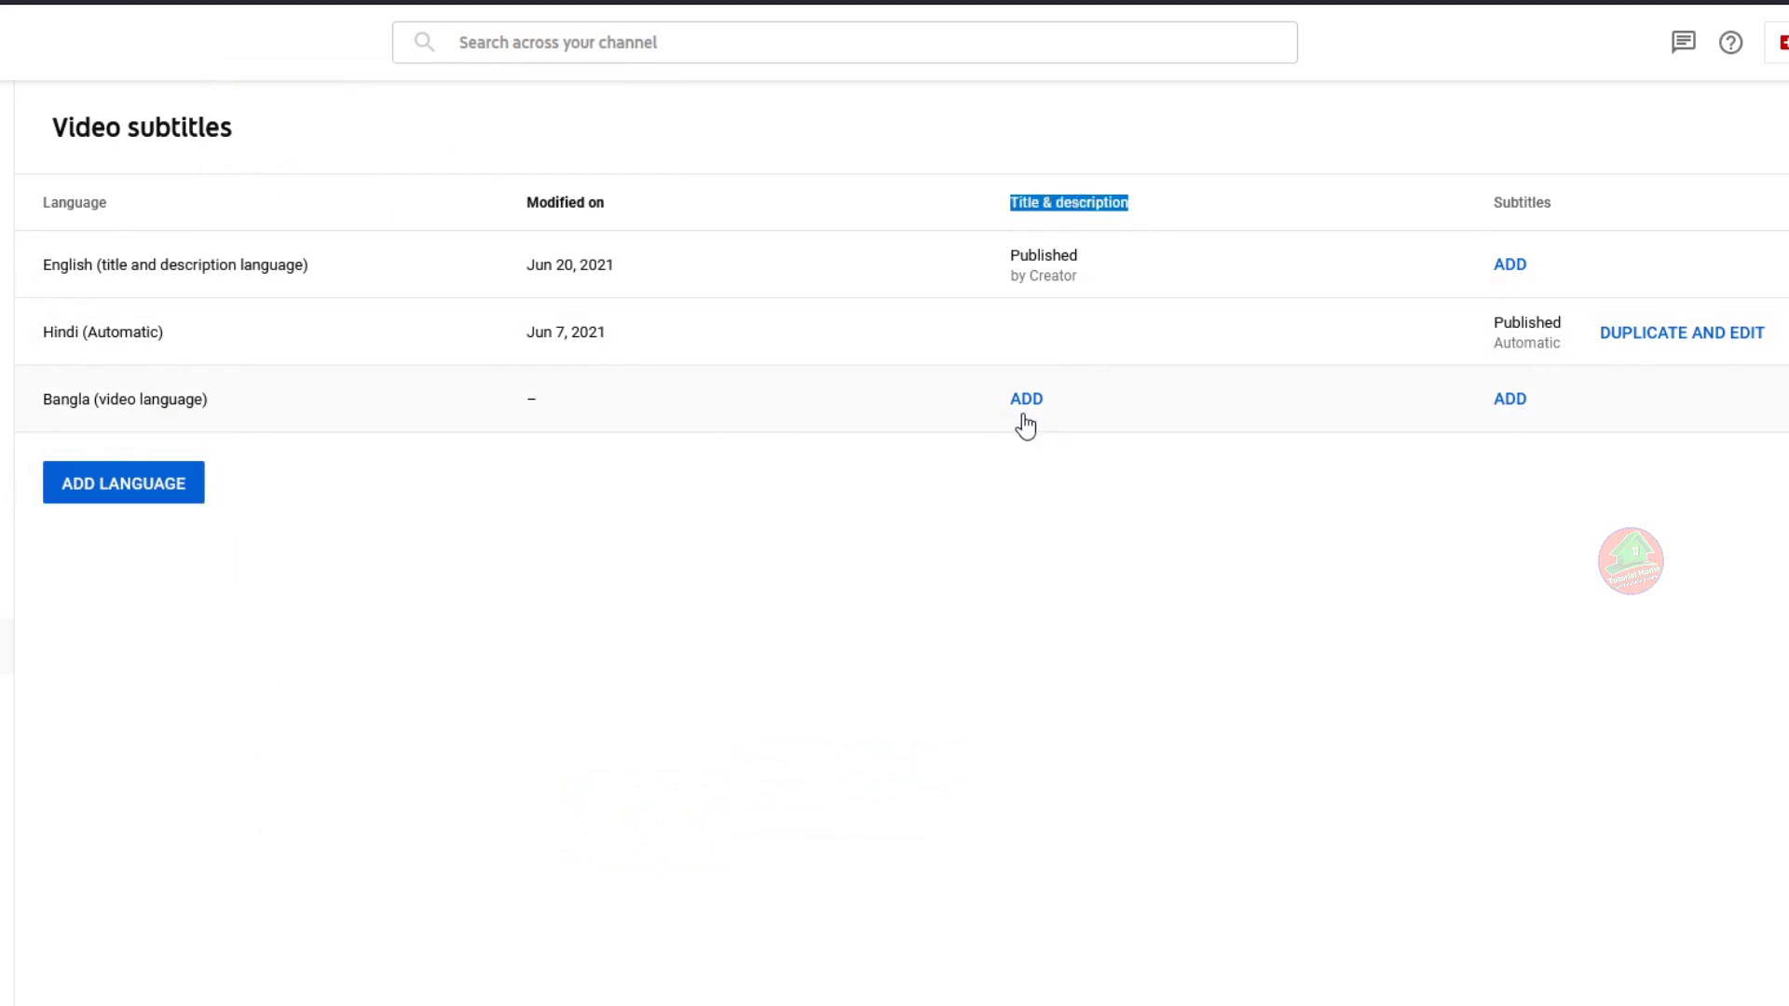
{"action": "left_click", "coordinate": [1121, 570]}
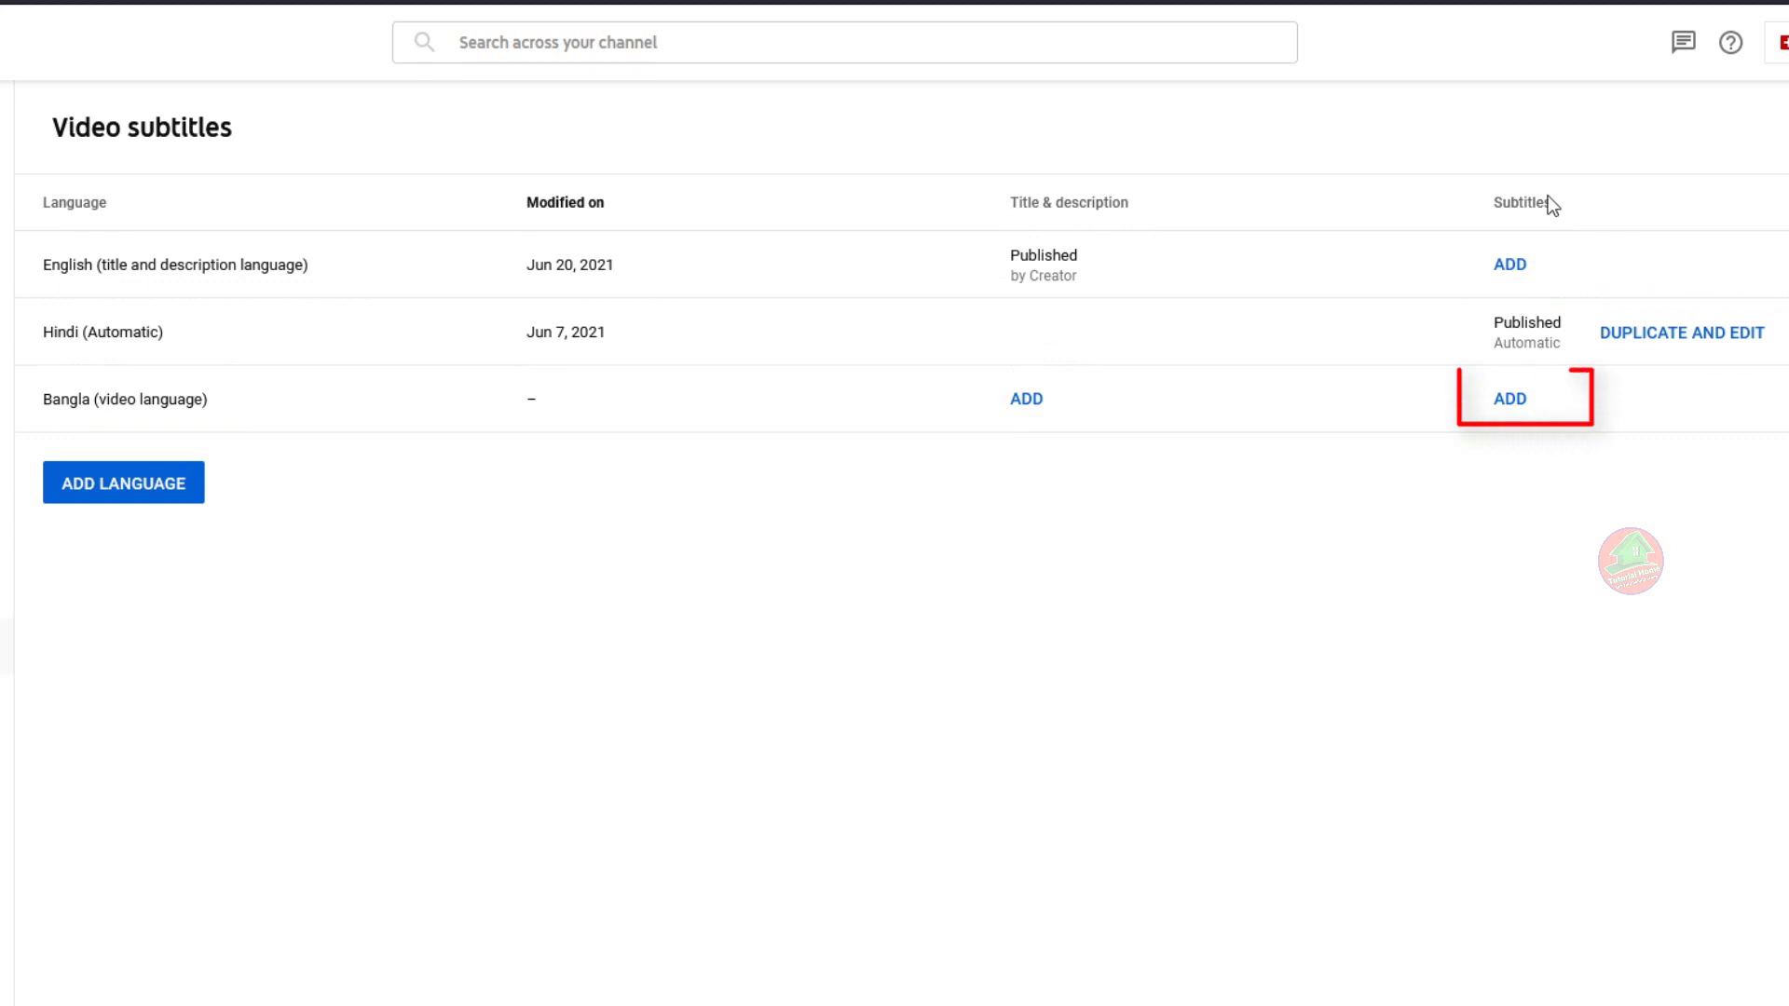
{"action": "left_click", "coordinate": [1511, 401]}
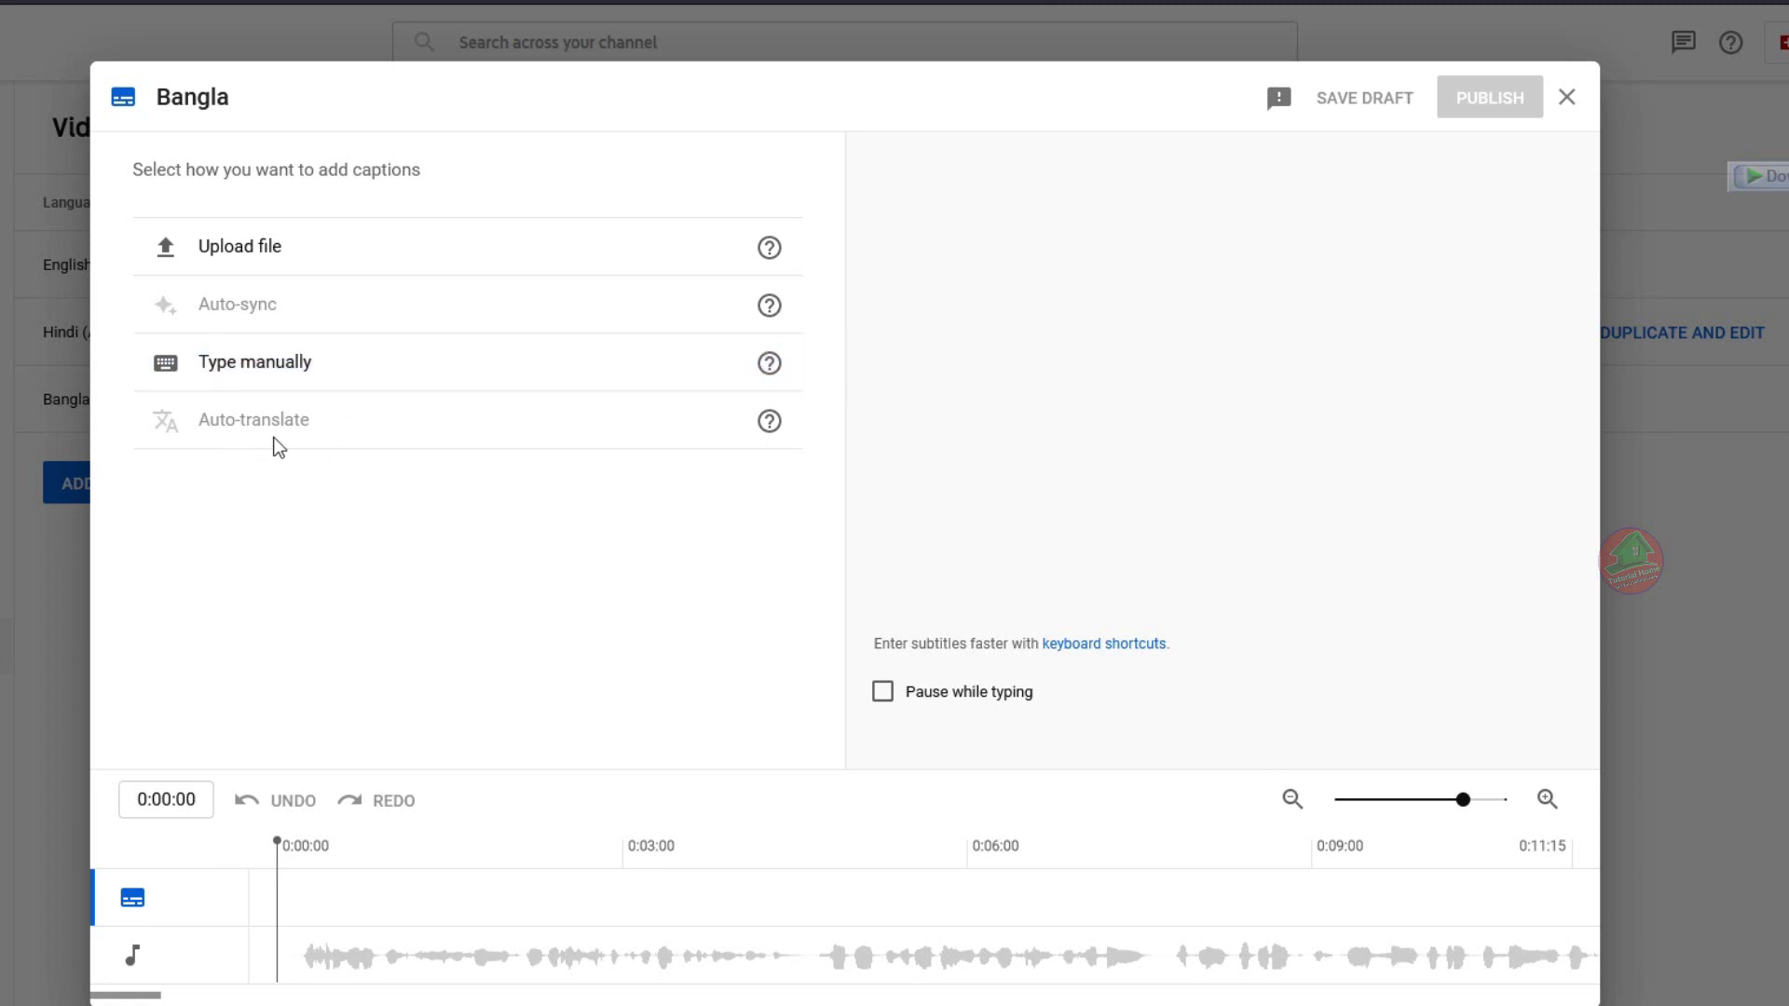
{"action": "left_click", "coordinate": [353, 374]}
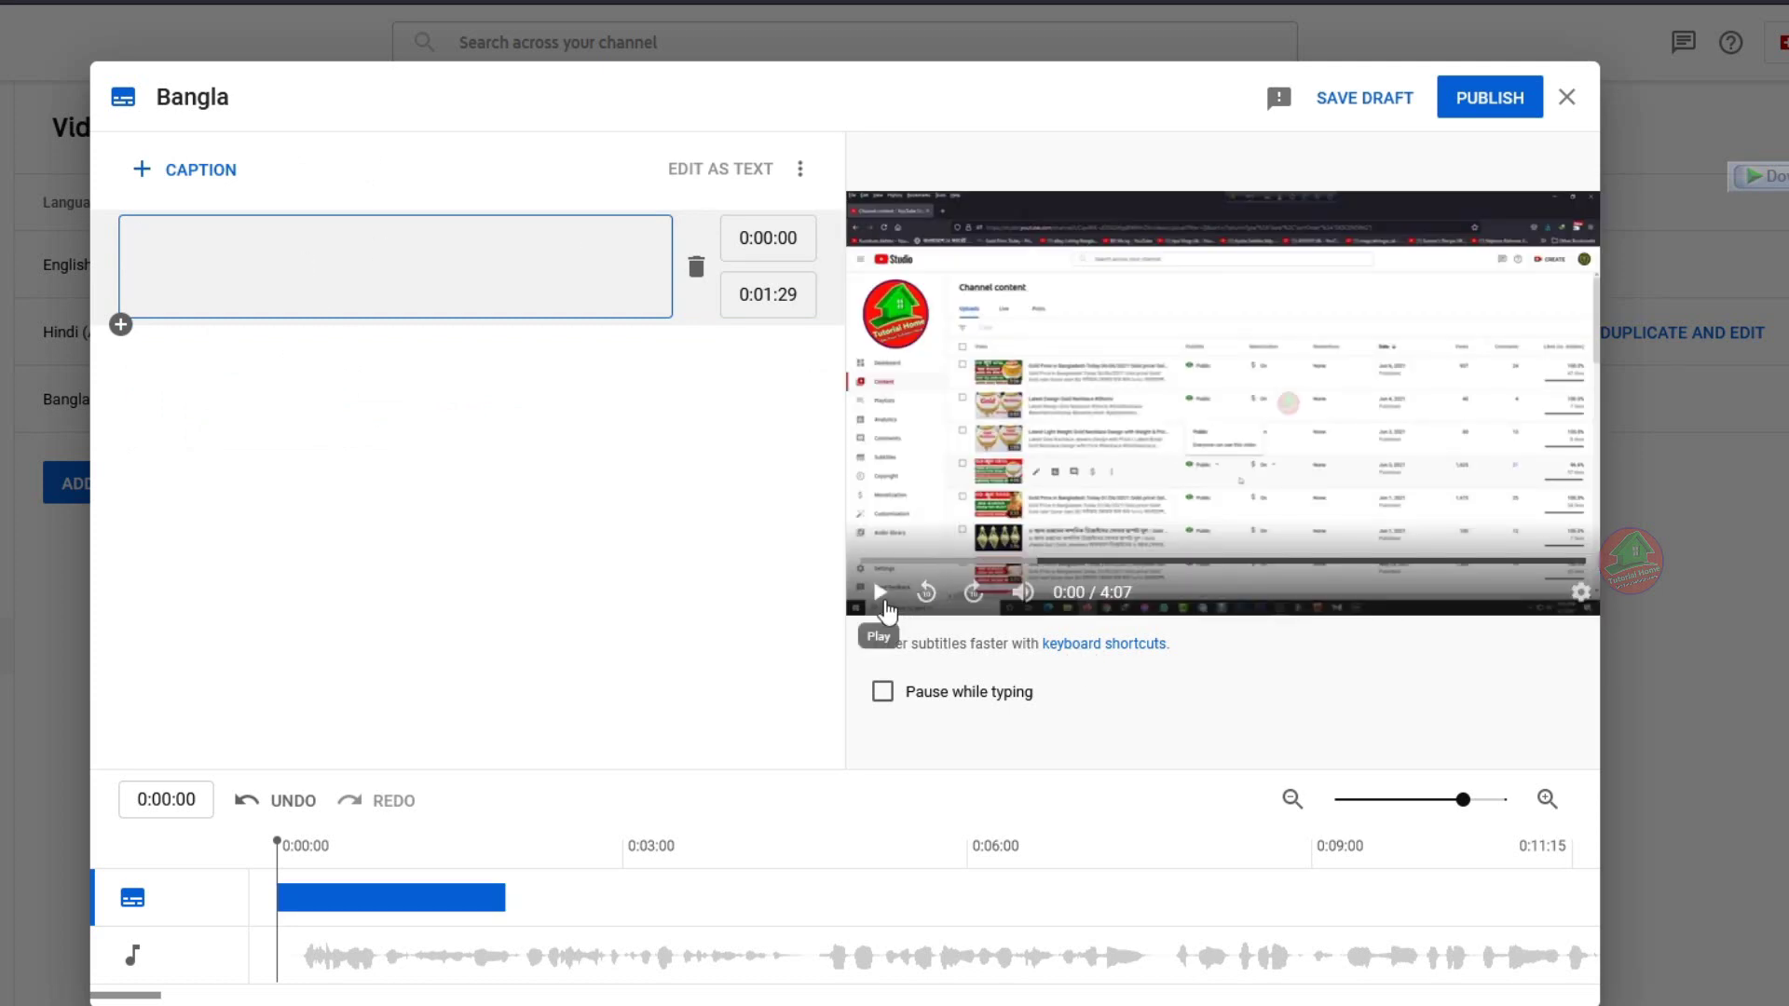
Step: Play the video through the opening sentence, pause it, and extend the first caption's end time to 0:04:16
{"action": "left_click", "coordinate": [880, 596]}
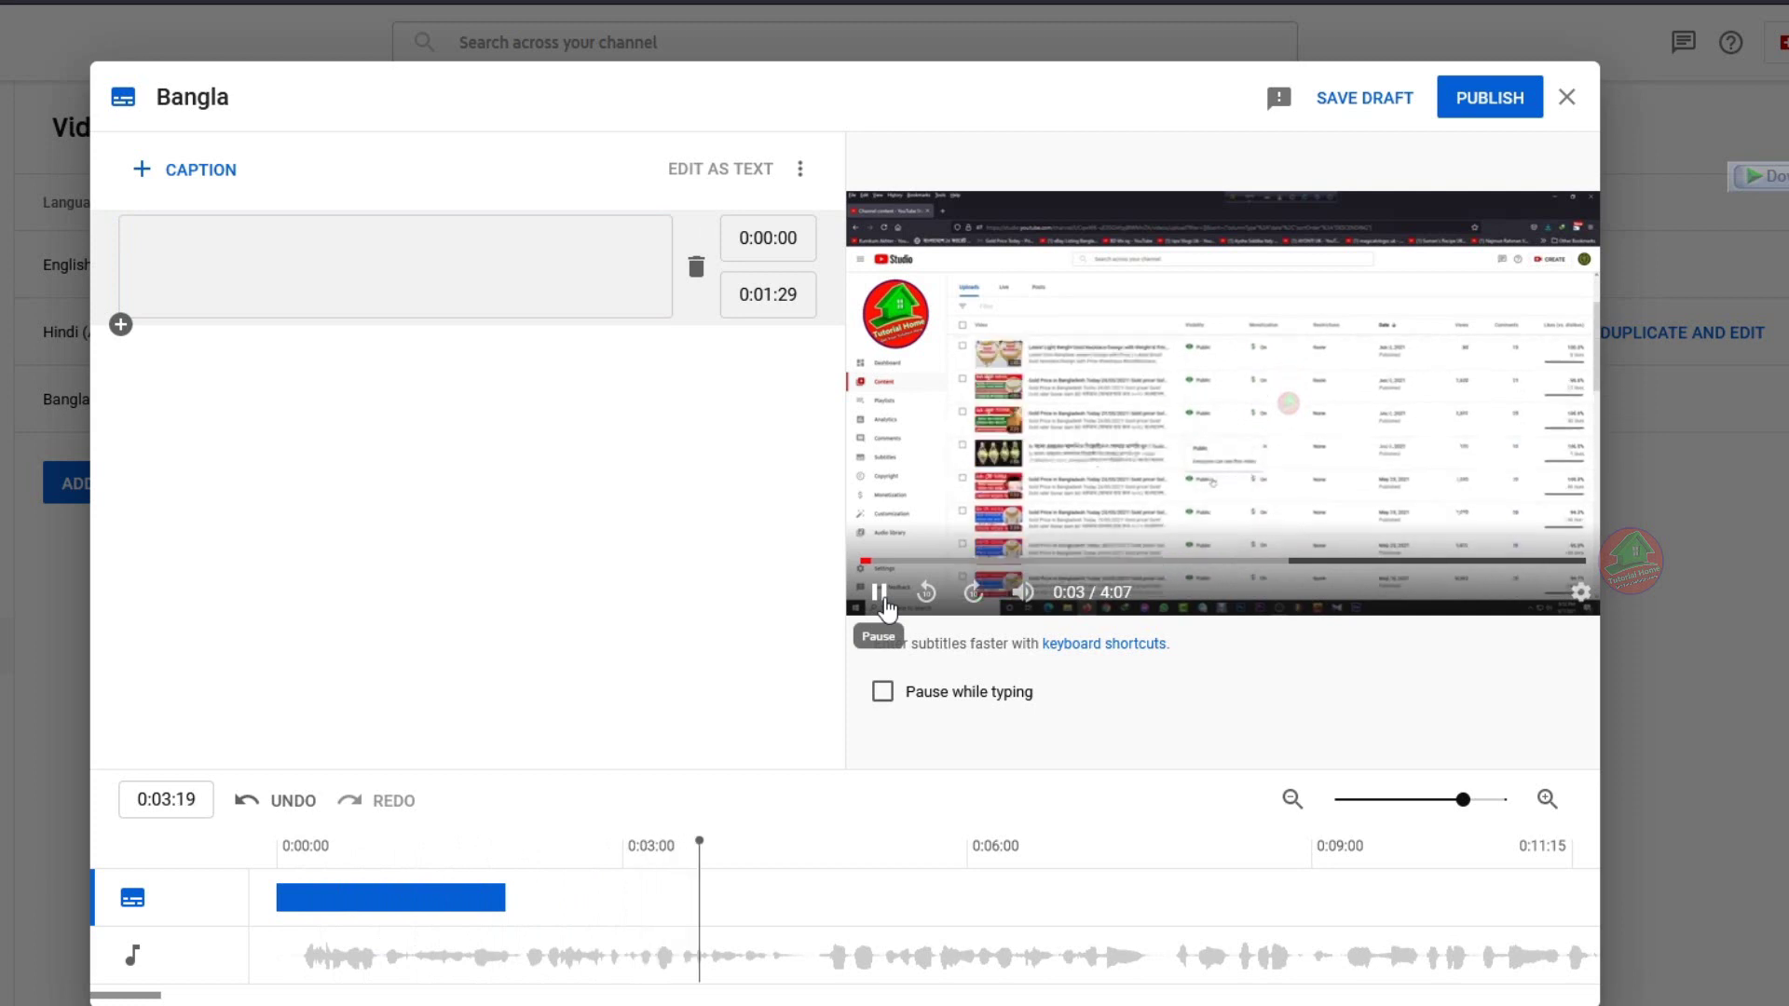
{"action": "left_click", "coordinate": [881, 594]}
{"action": "left_click_drag", "start_coordinate": [499, 897], "coordinate": [801, 881]}
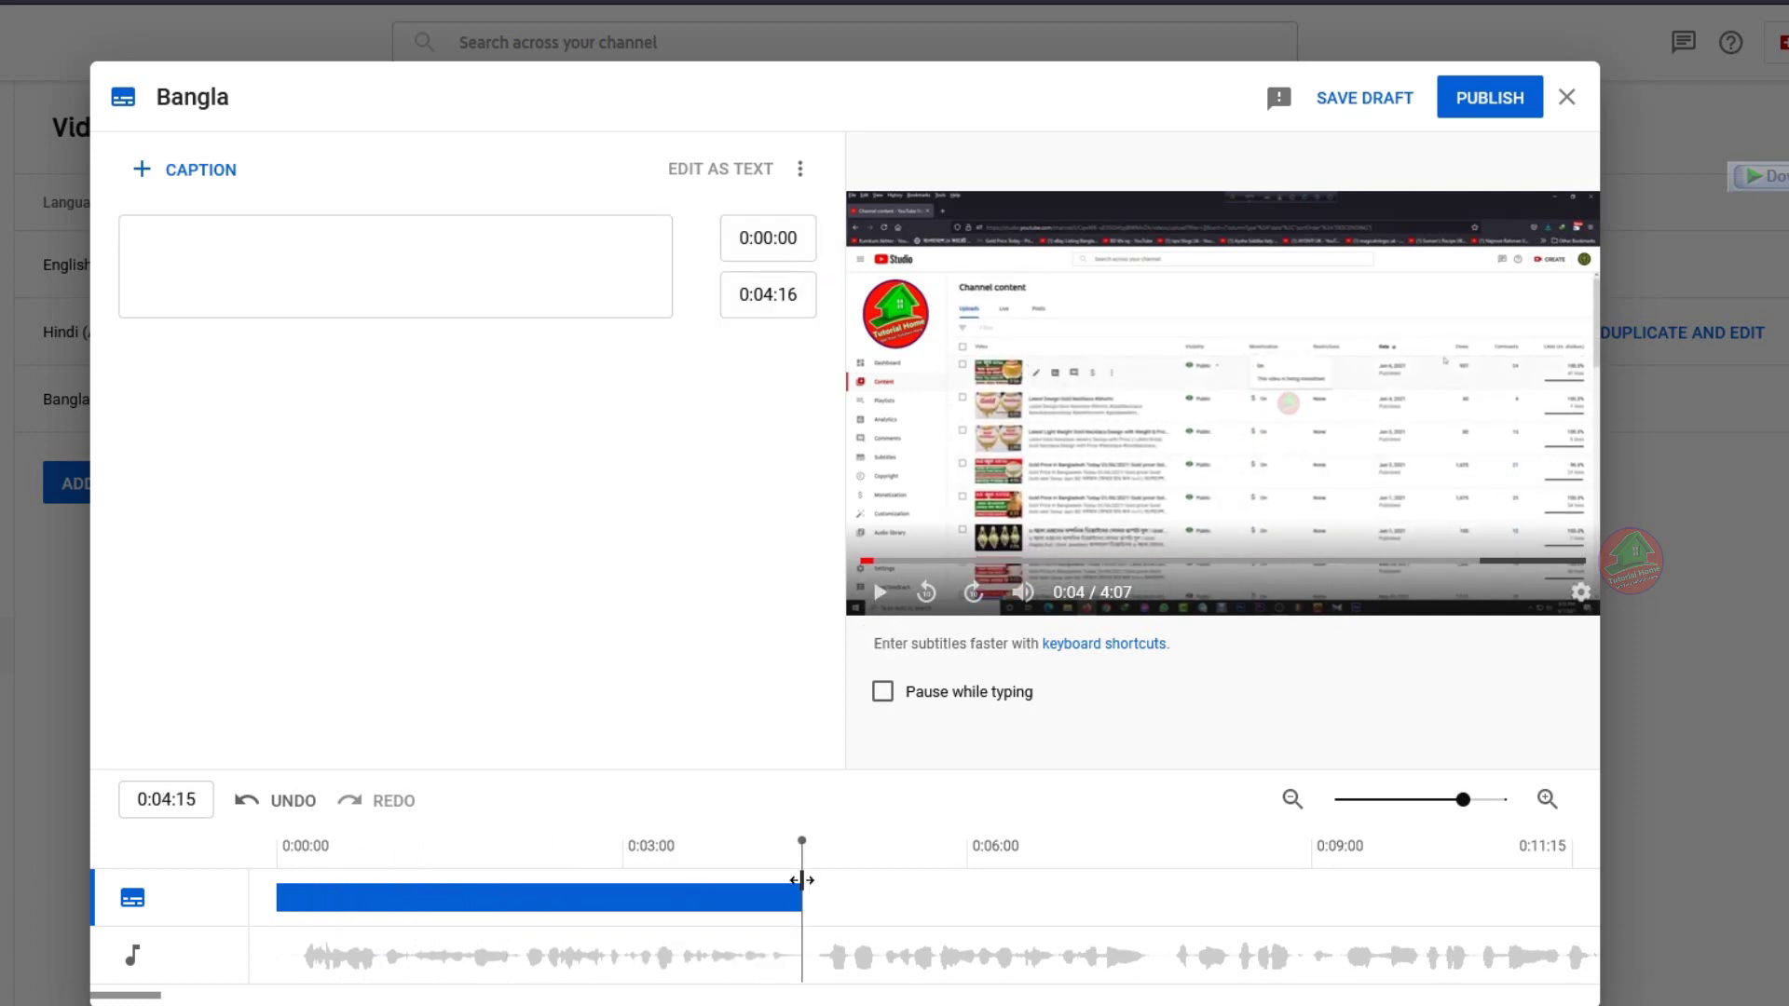
Step: Enter "আসসালামু আলাইকুম। Tutorial Home এর পক্ষ থেকে আপনাদের জানাই স্বাগতম।" as the first caption's text
{"action": "left_click", "coordinate": [242, 246]}
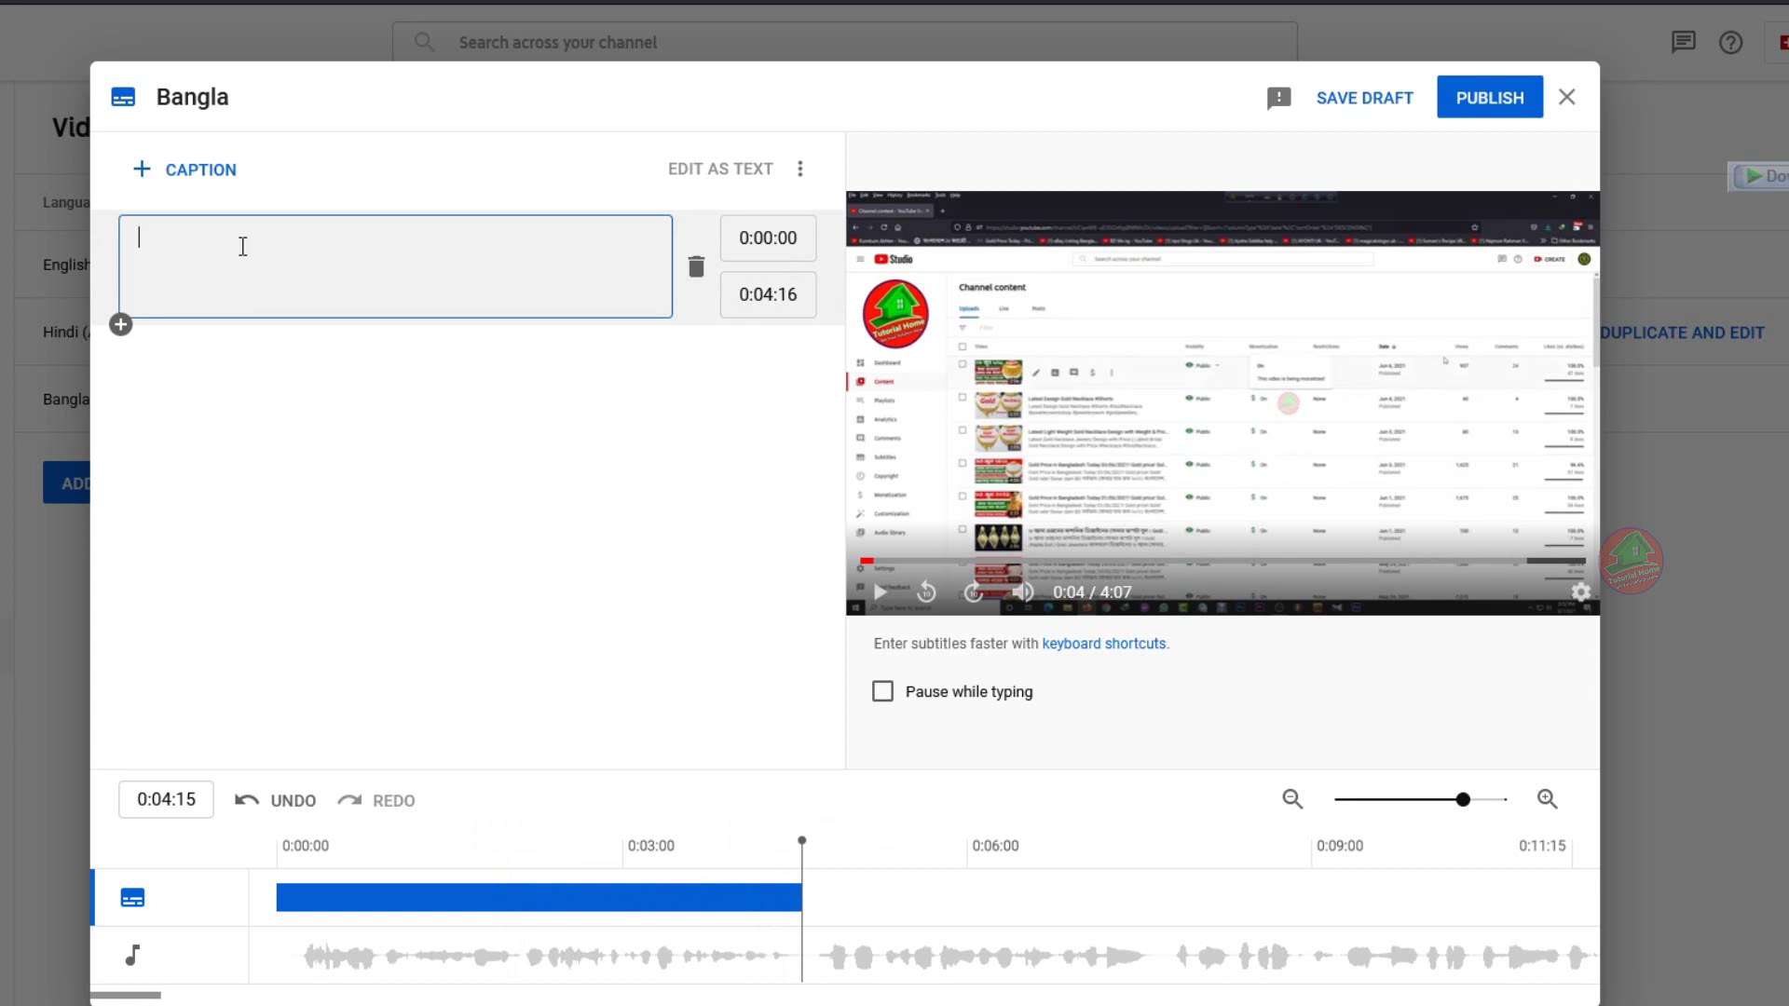
{"action": "type", "text": "assal"}
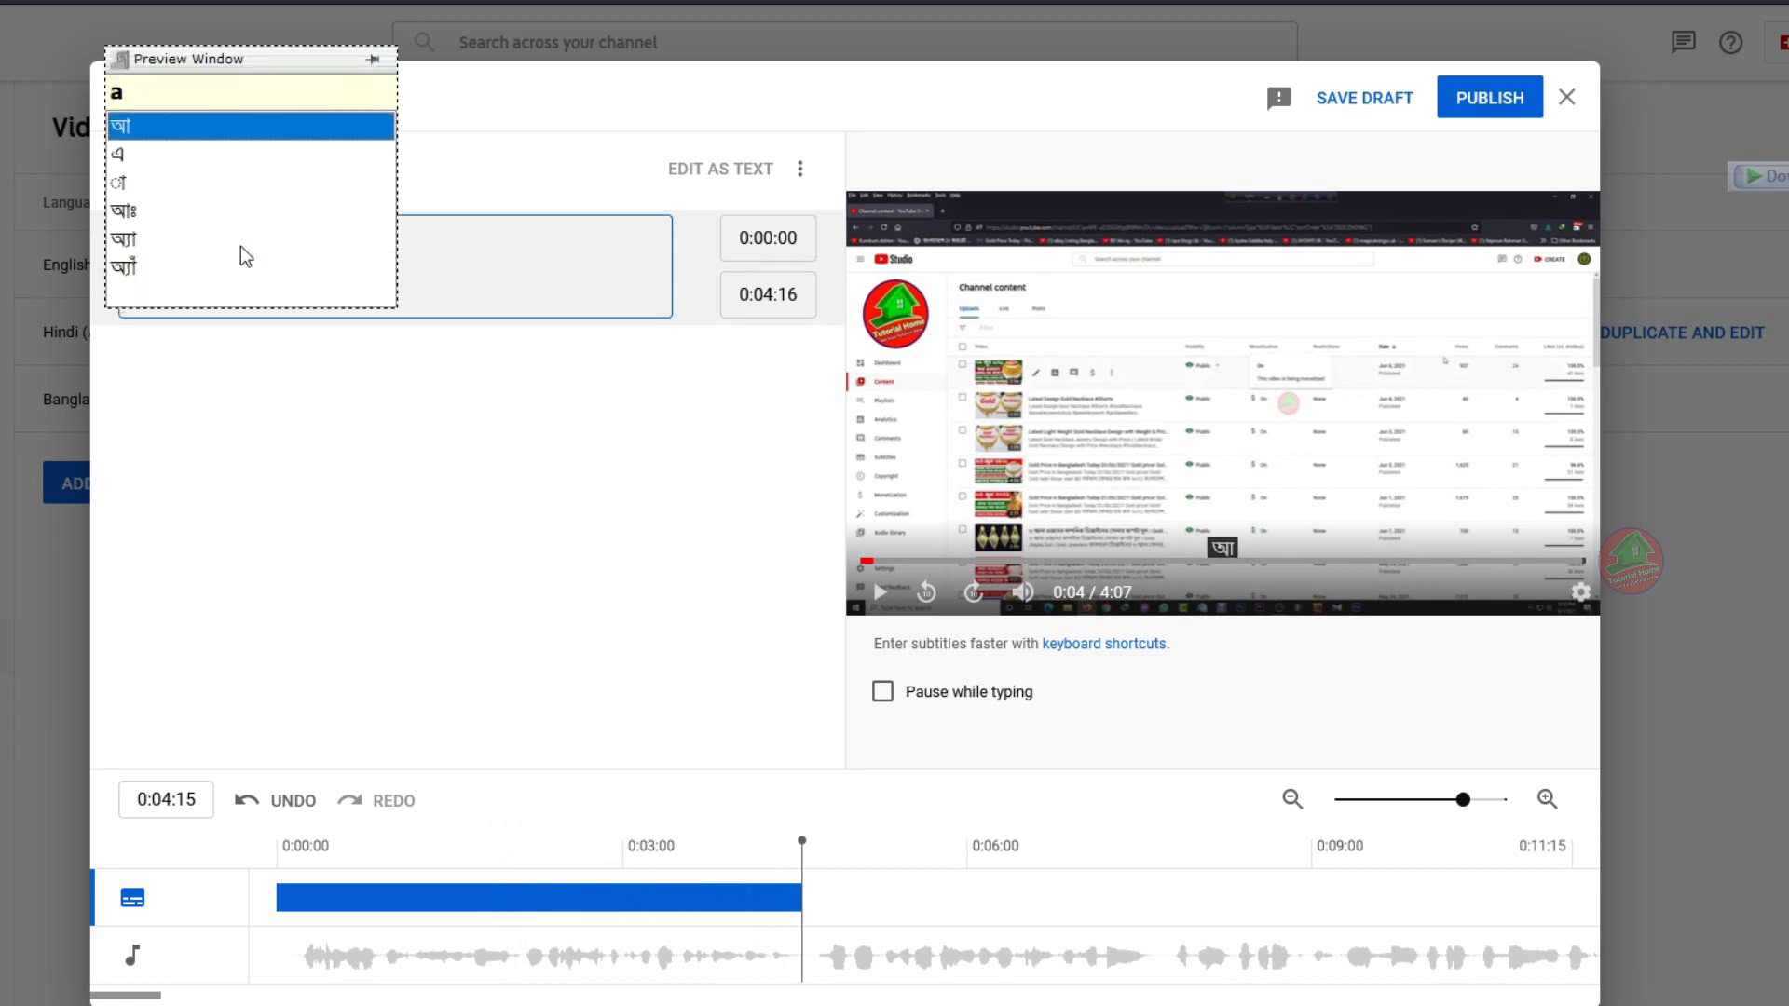
{"action": "type", "text": "amu alaikum"}
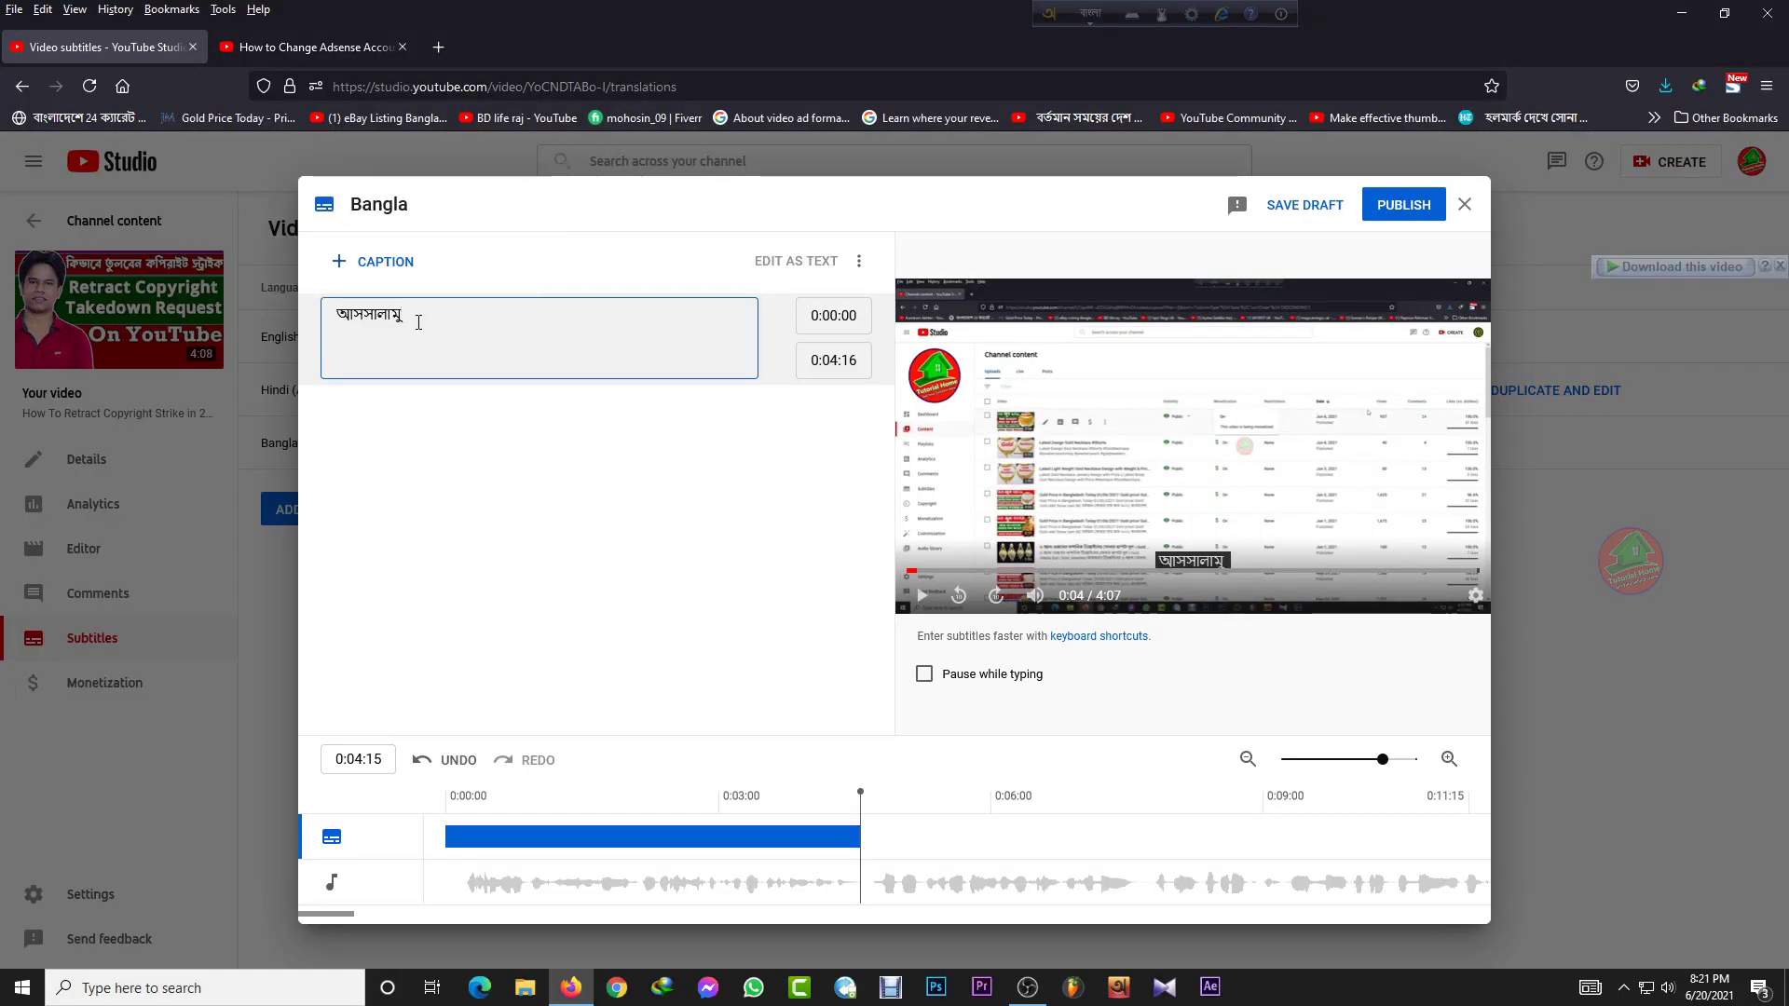
{"action": "type", "text": "."}
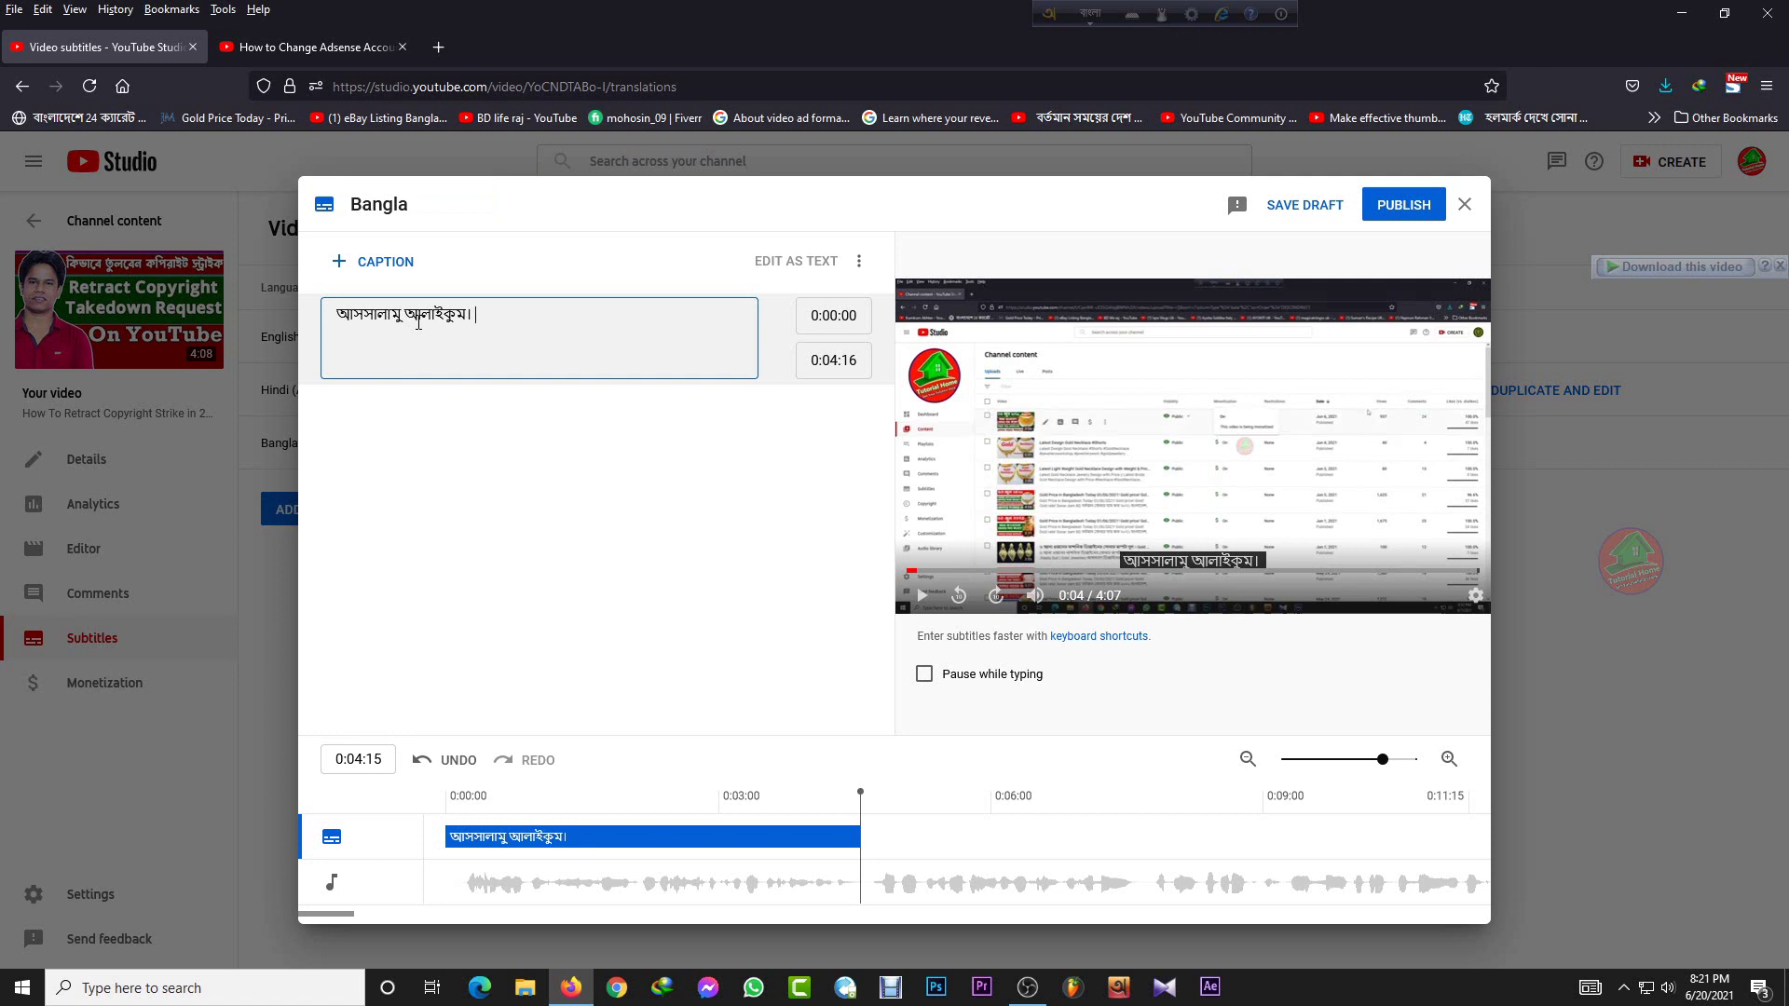
{"action": "key", "text": "F12"}
{"action": "type", "text": "Tutorial Hom"}
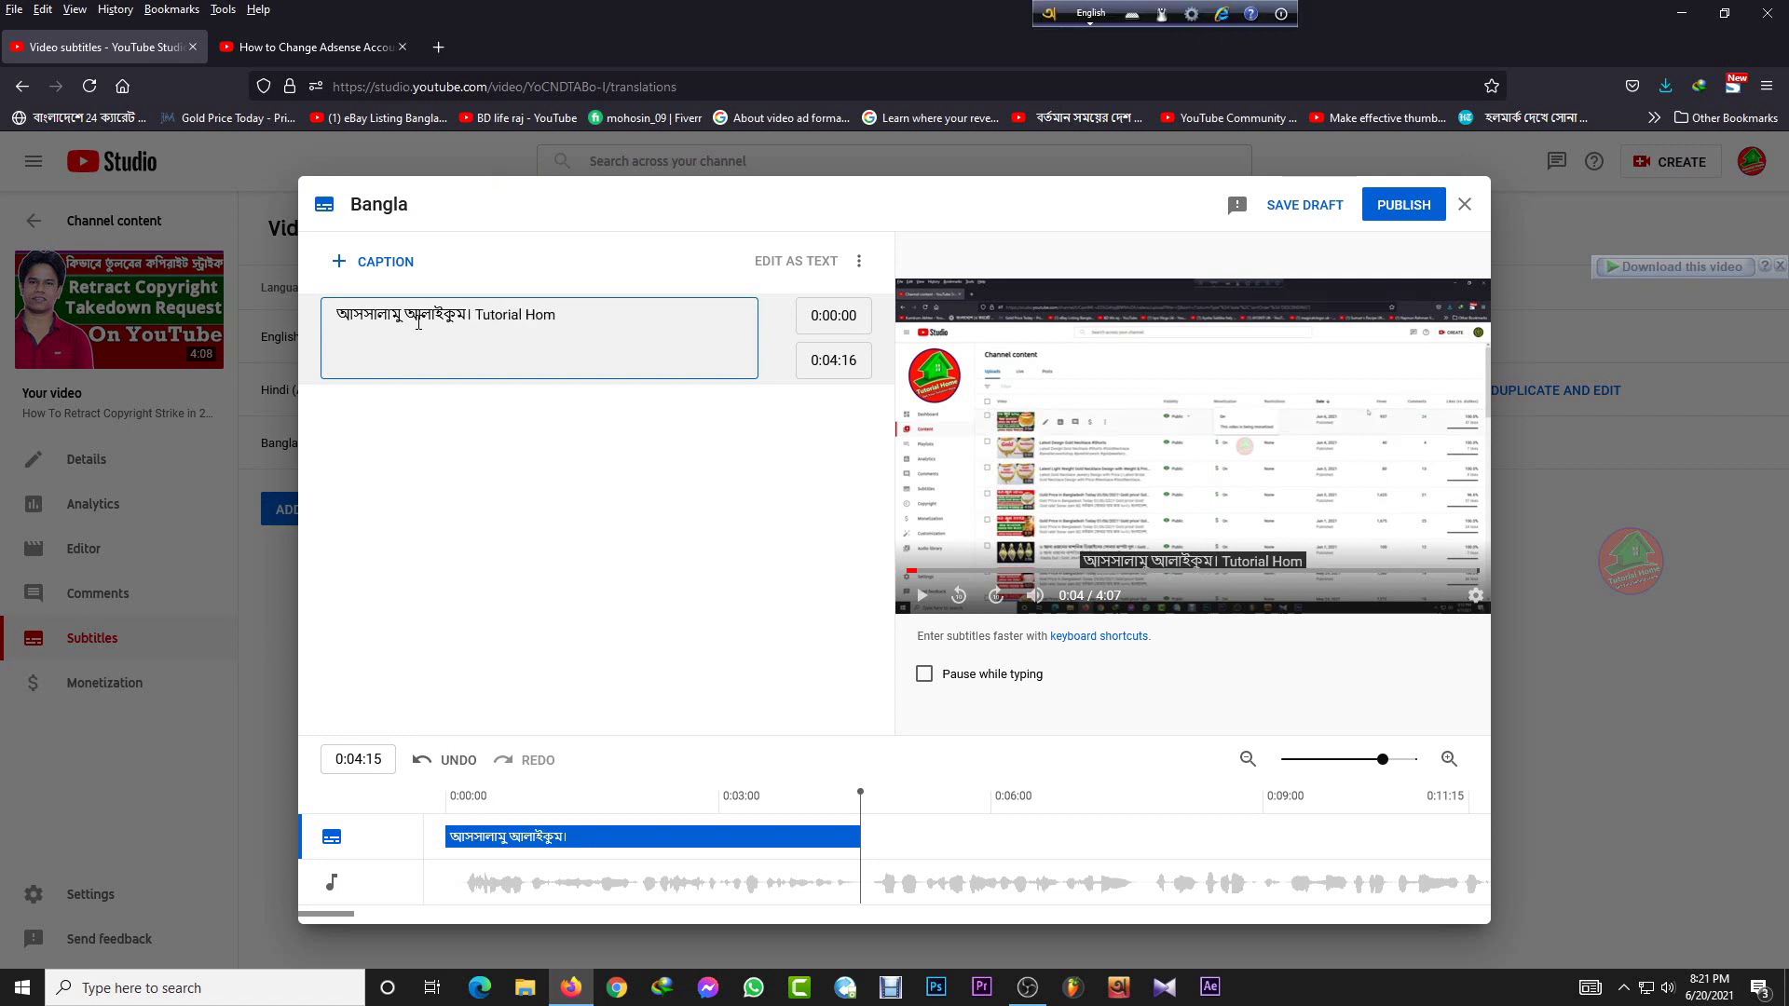
{"action": "type", "text": "e"}
{"action": "key", "text": "F12"}
{"action": "type", "text": "er pokkho theke apnader jaa"}
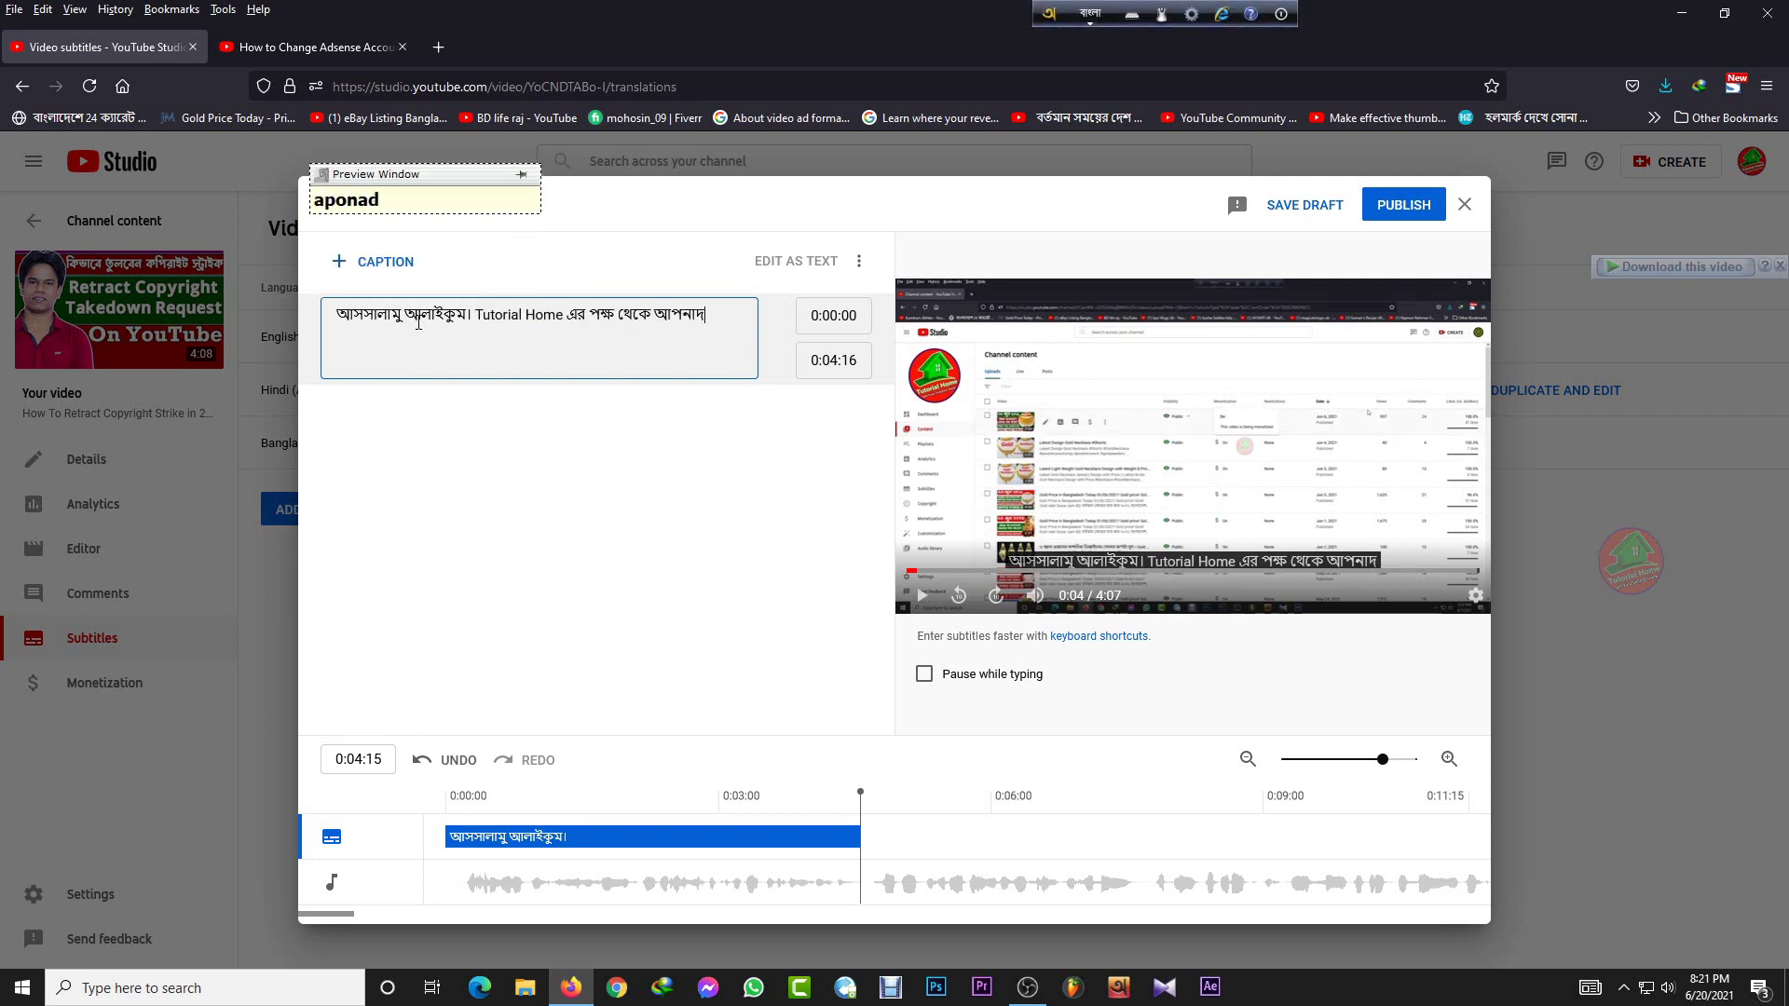
{"action": "type", "text": "nai swagotom."}
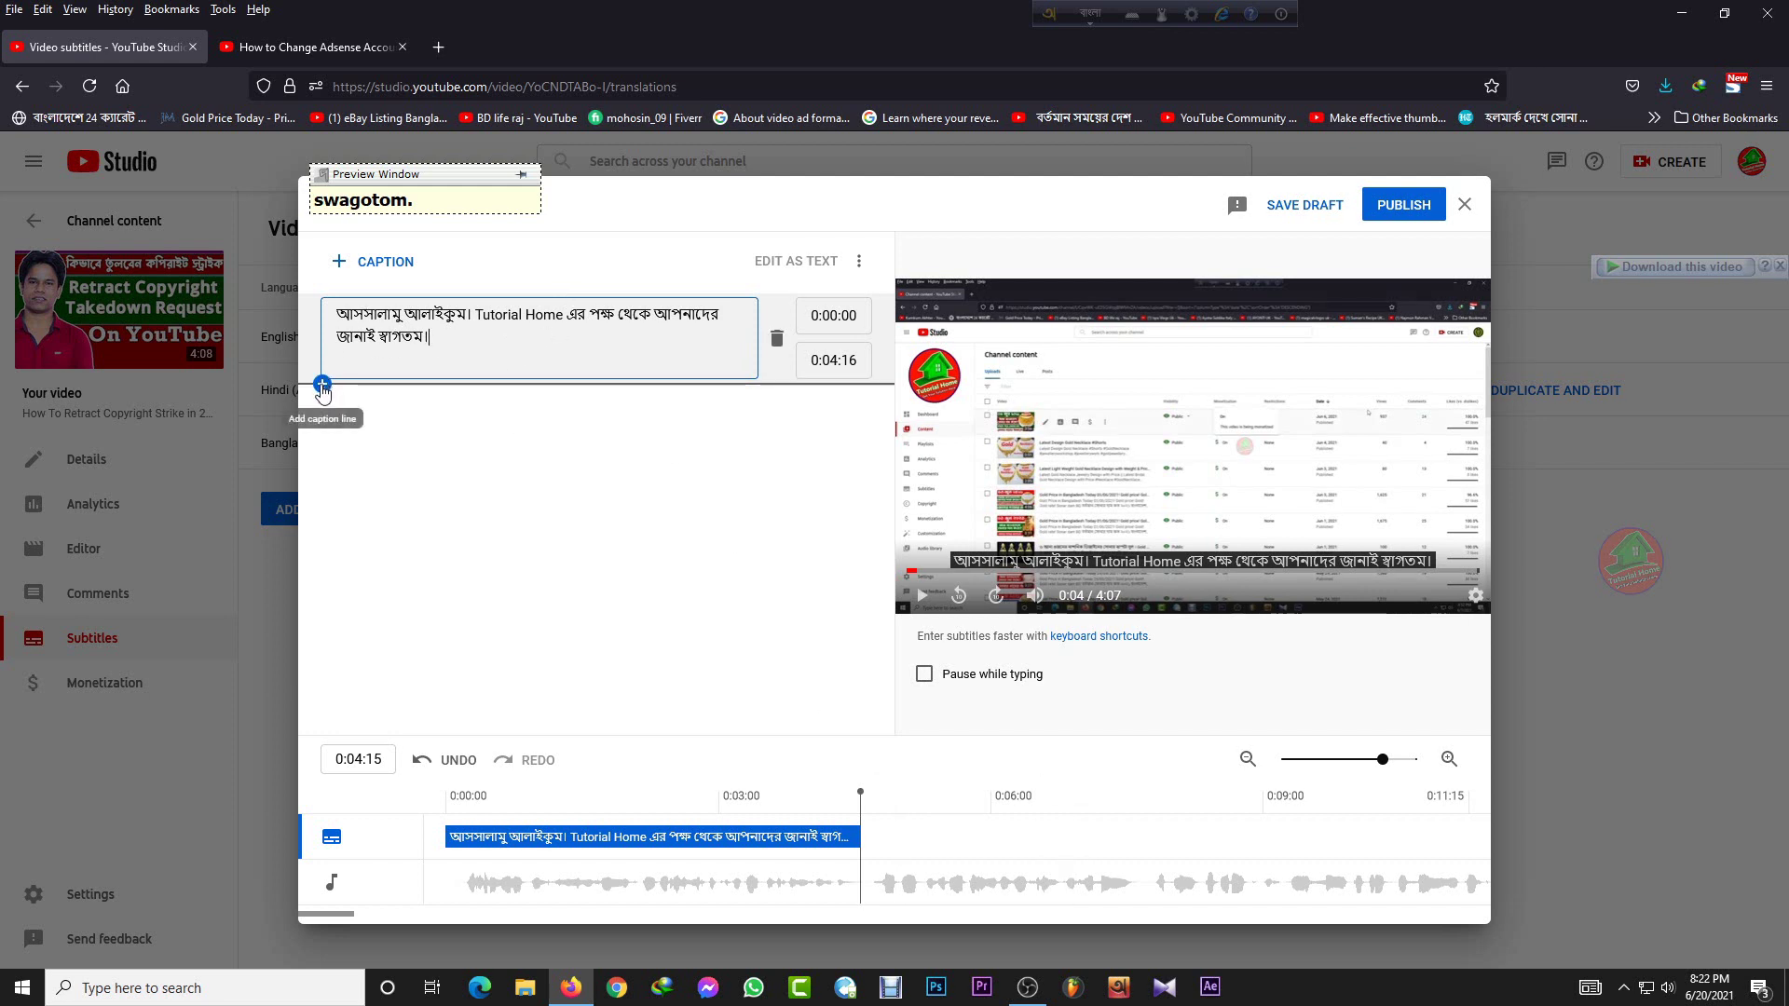
Step: Insert a second caption line after the first and play the video to hear the following sentence
{"action": "left_click", "coordinate": [322, 385]}
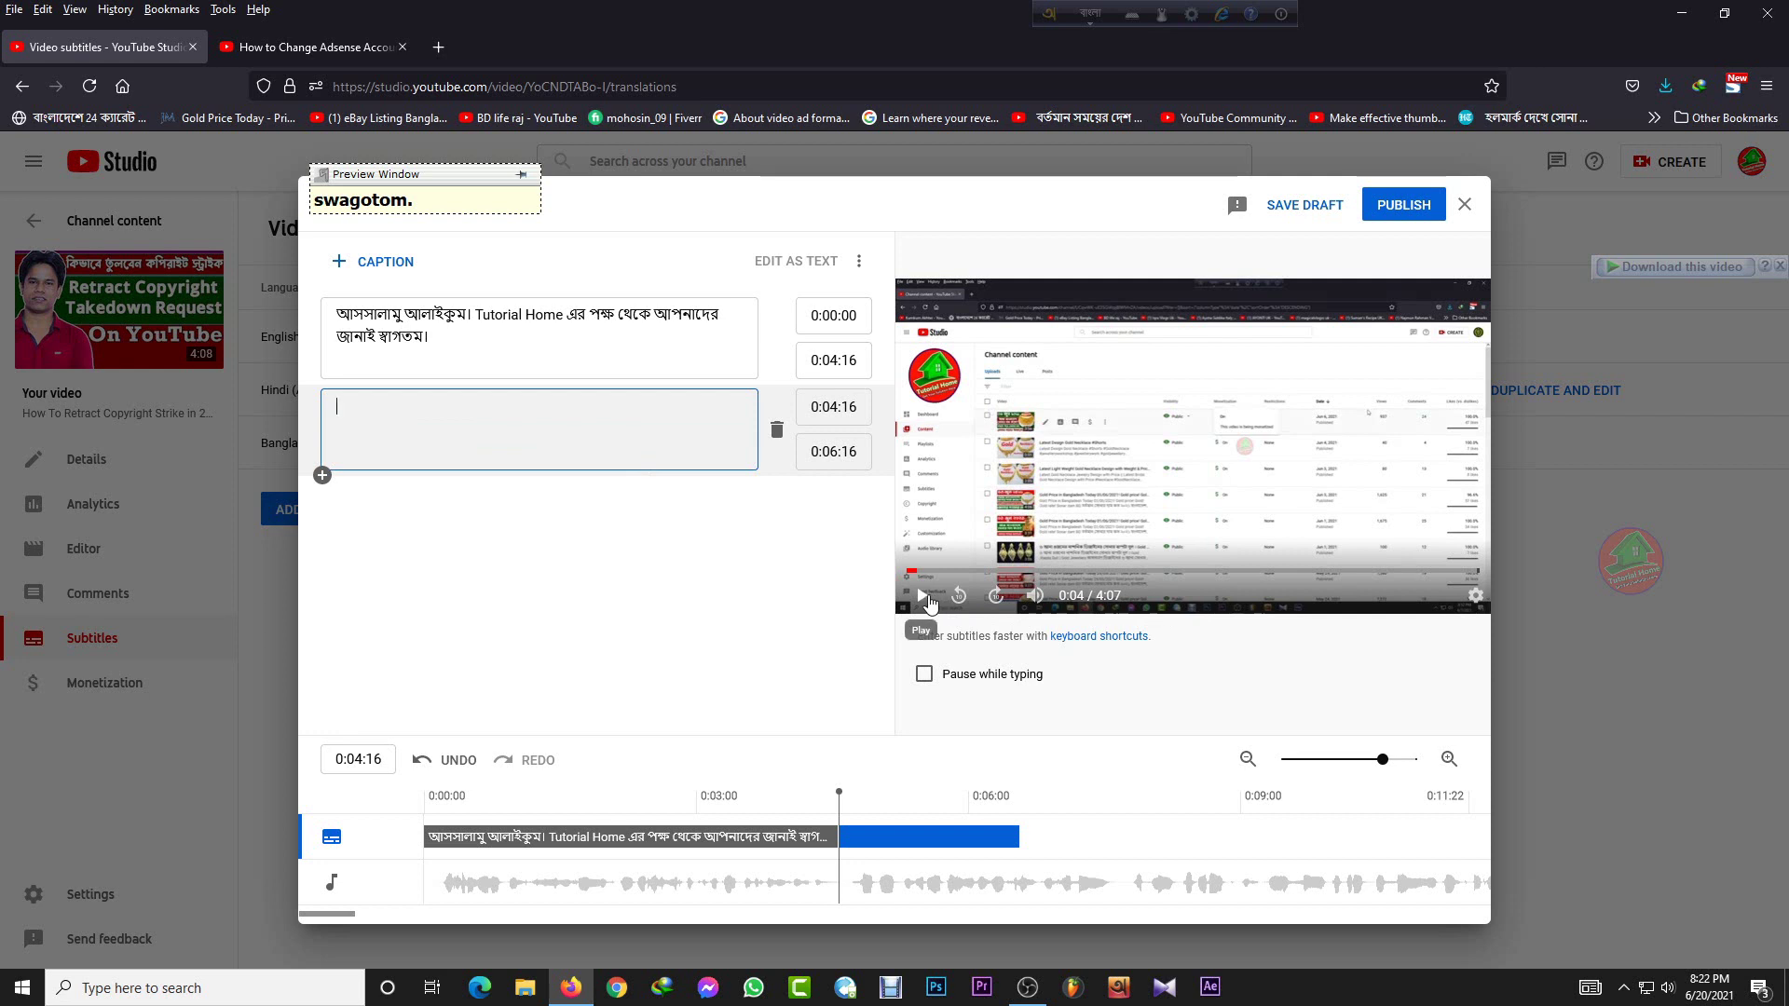
{"action": "left_click", "coordinate": [926, 600]}
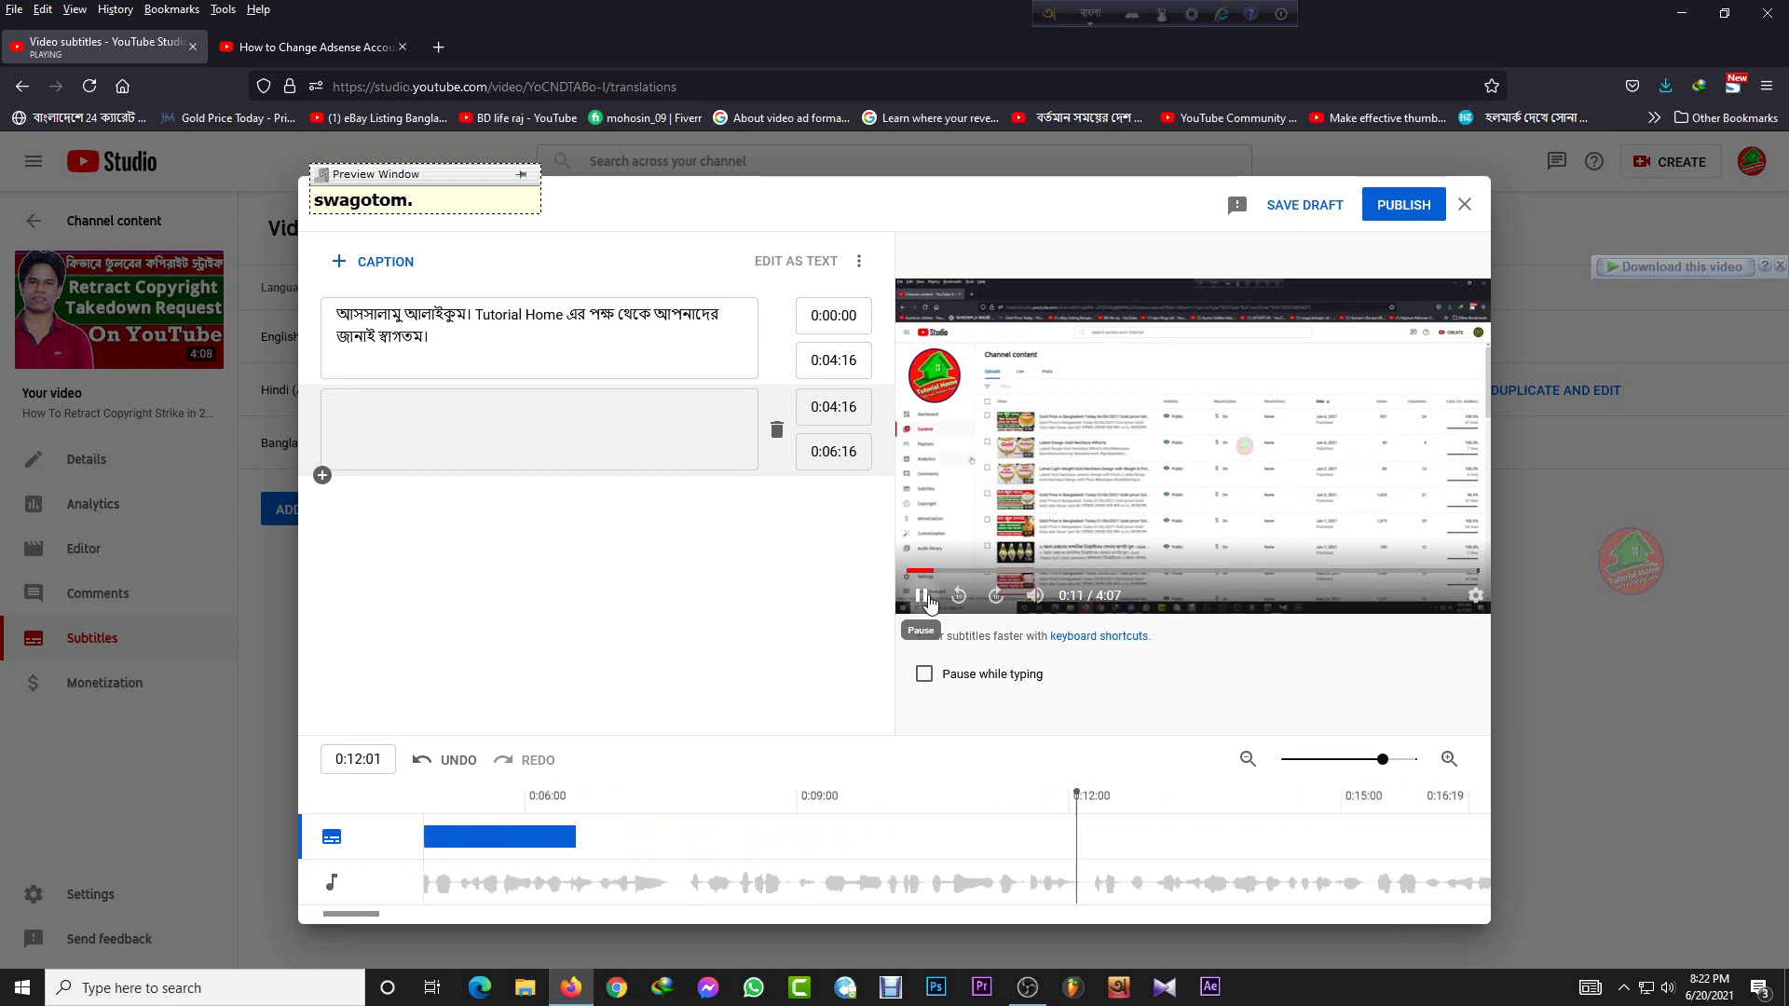
{"action": "left_click", "coordinate": [923, 596]}
Step: Enter "গত একটি ভিডিওতে আমি দেখিয়েছিলাম যে, আপনি কিভাবে একটি কপিরাইট স্ট্রাইক দিবেন বা একটি কপিরাইট টেক ডা" as the second caption
{"action": "left_click", "coordinate": [538, 429]}
{"action": "type", "text": "গত একটি"}
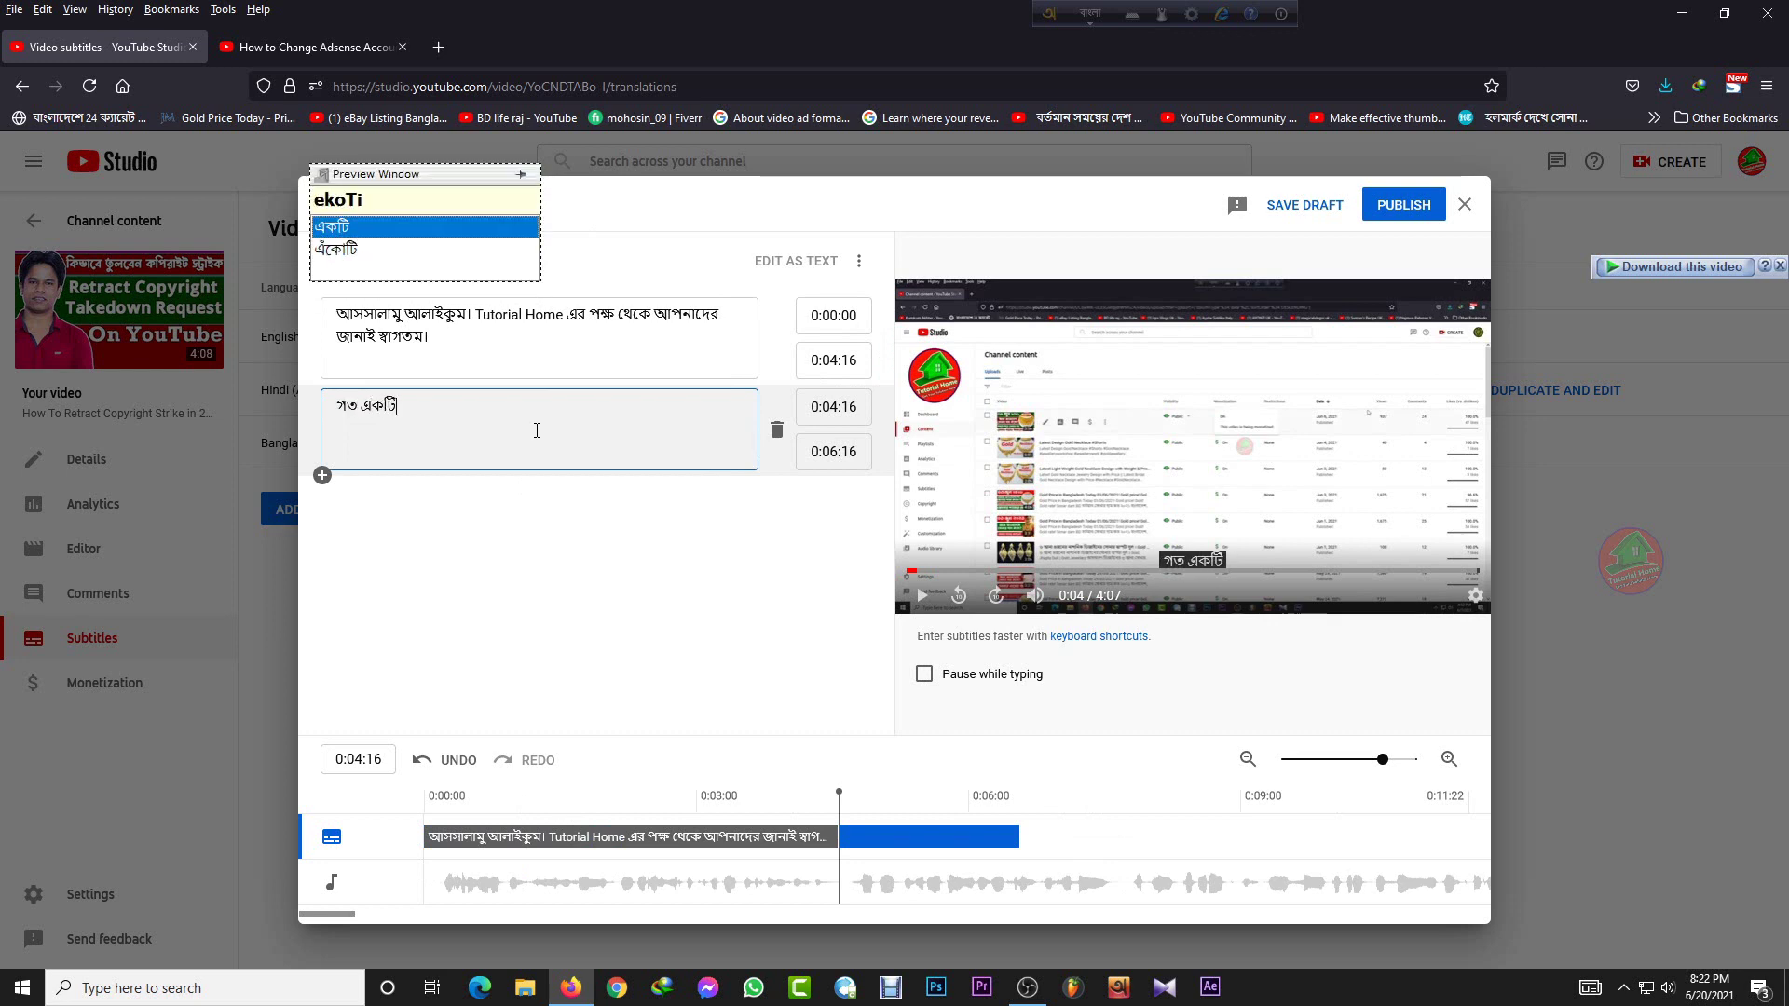
{"action": "type", "text": " ভিডিও"}
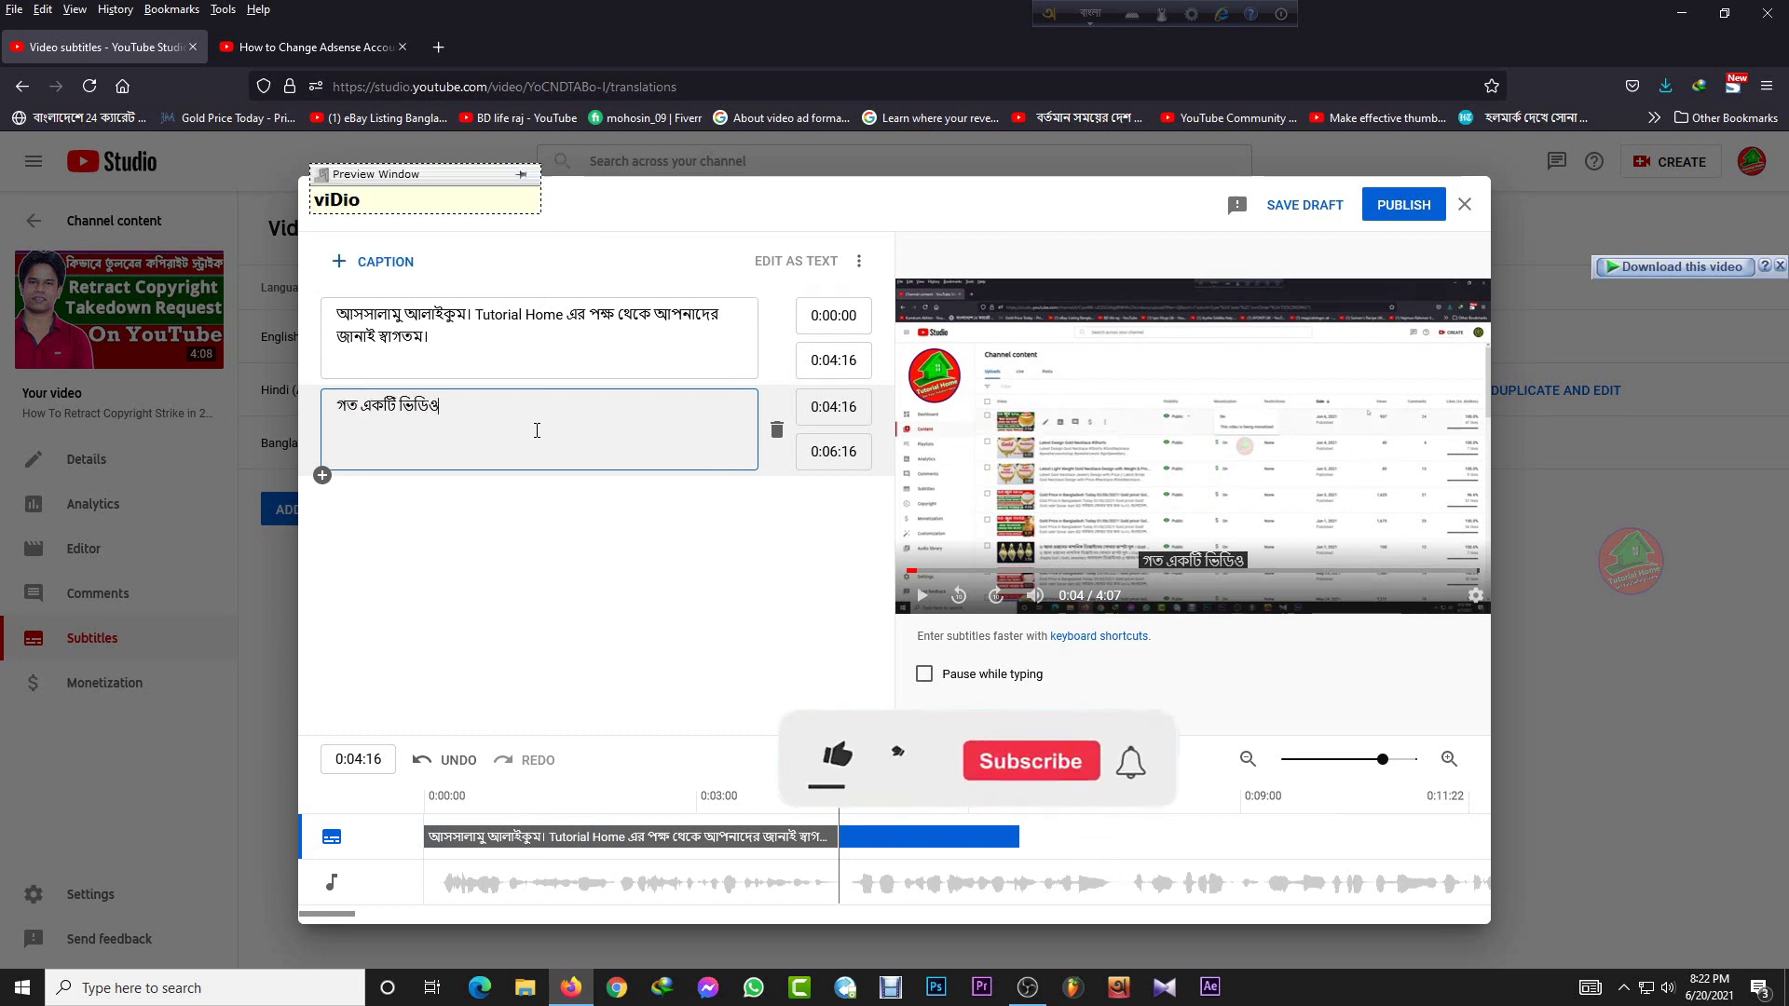
{"action": "type", "text": "তে আমি দেখিয়ে"}
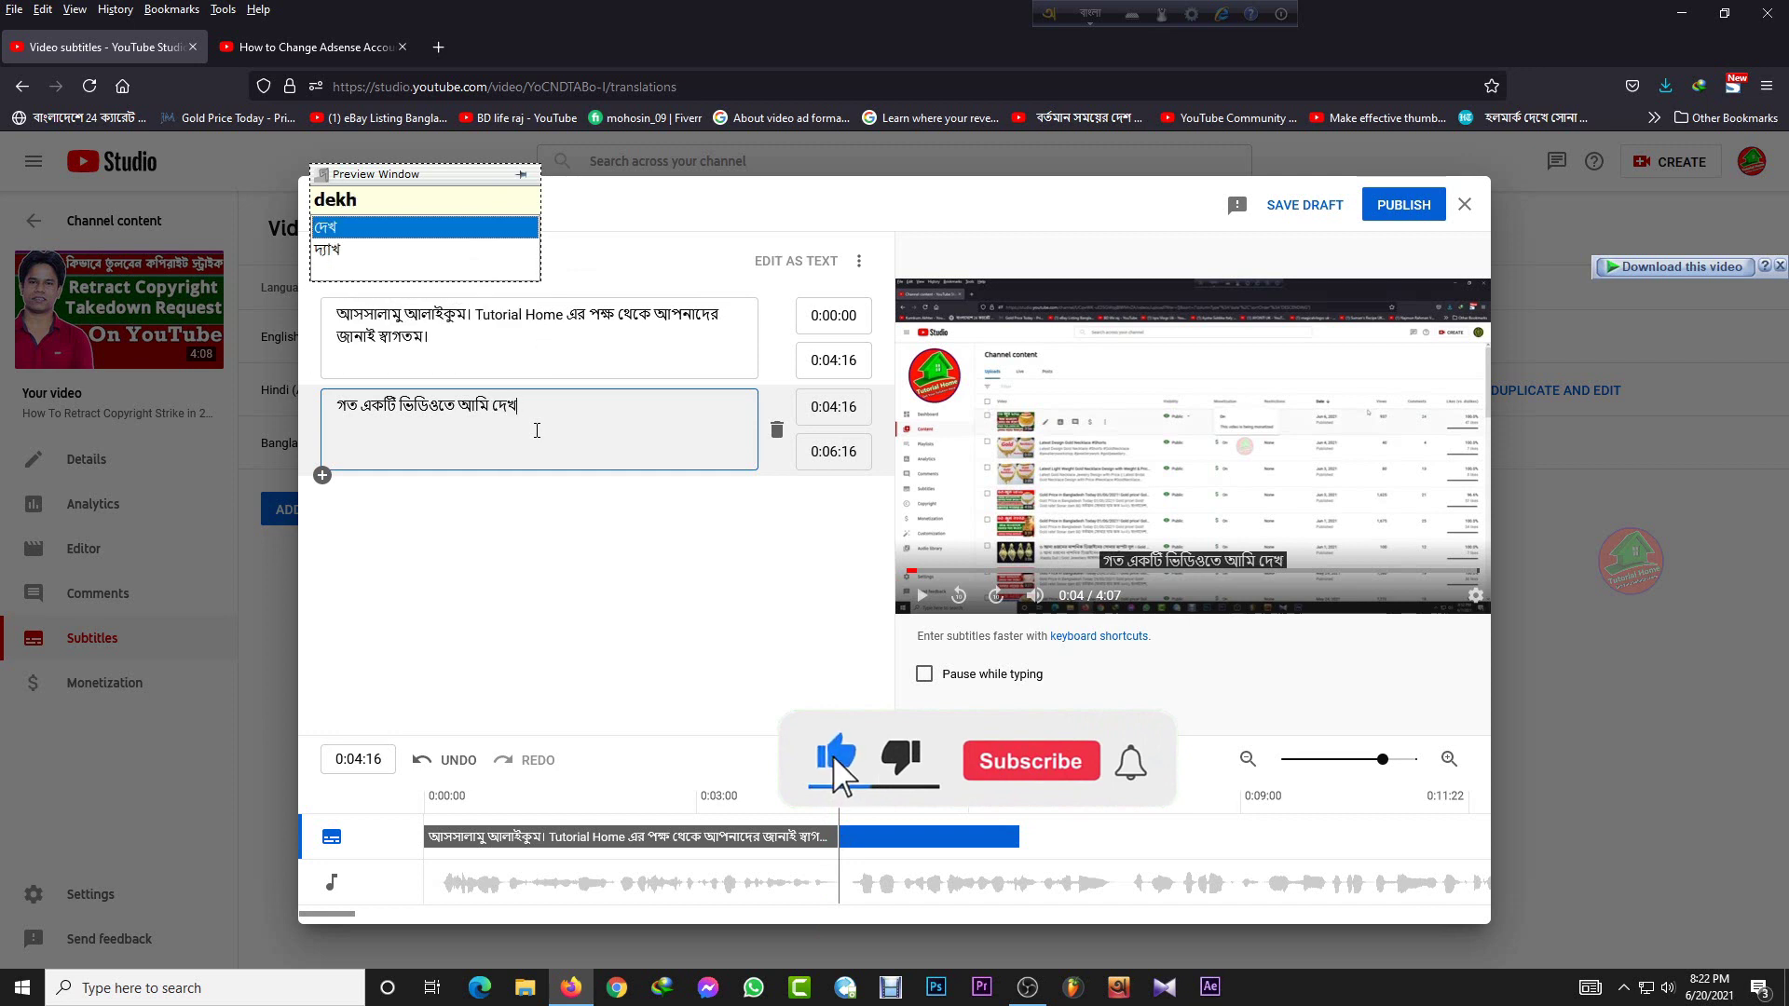
{"action": "type", "text": "ছিলাম"}
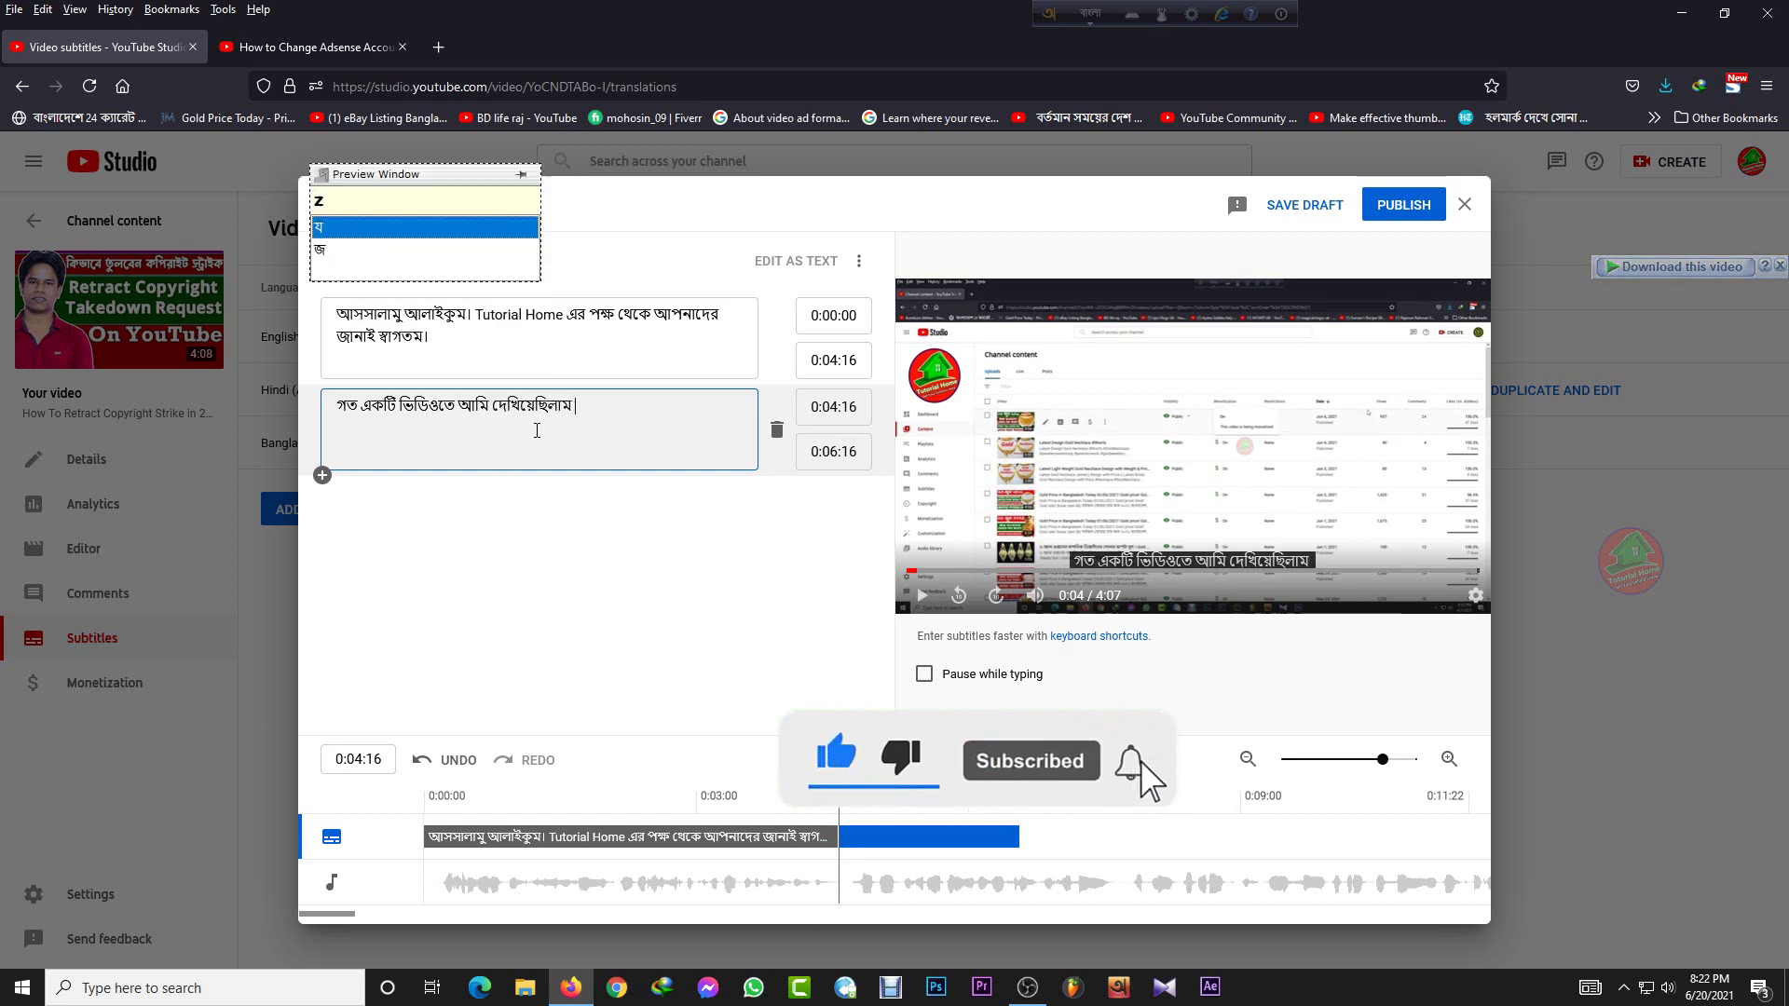
{"action": "type", "text": " যে, আপনি কিভা"}
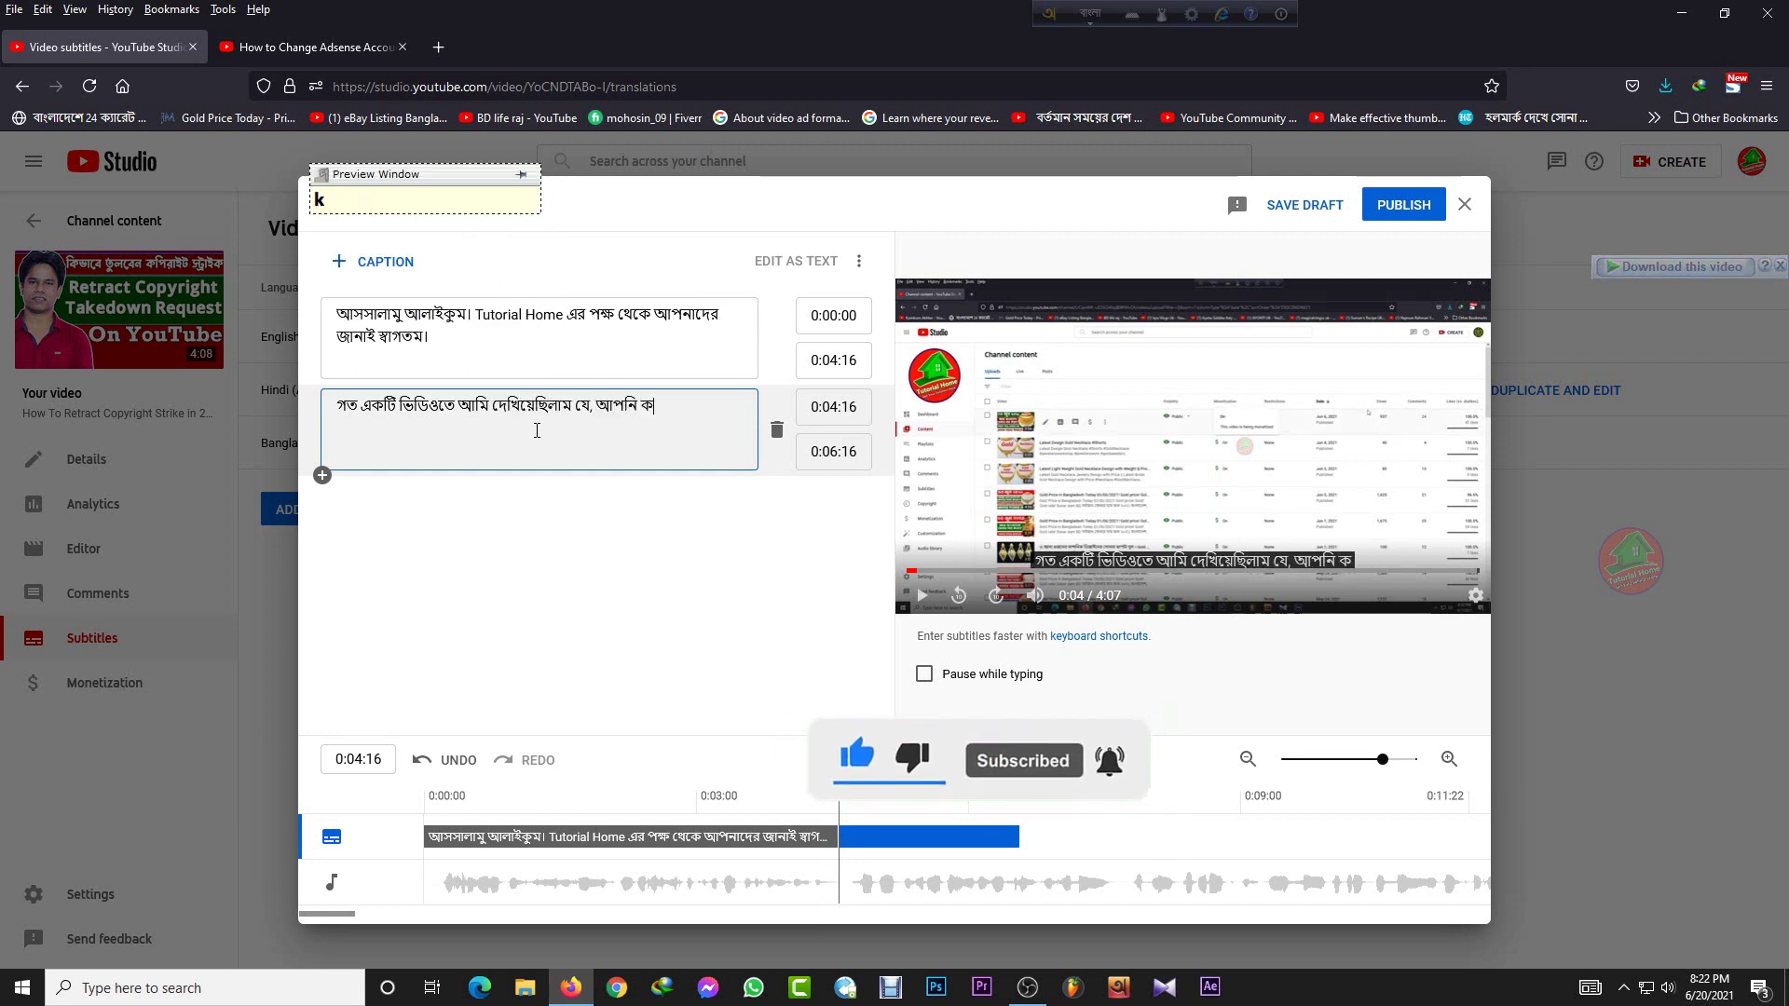
{"action": "type", "text": "বে একটি ক"}
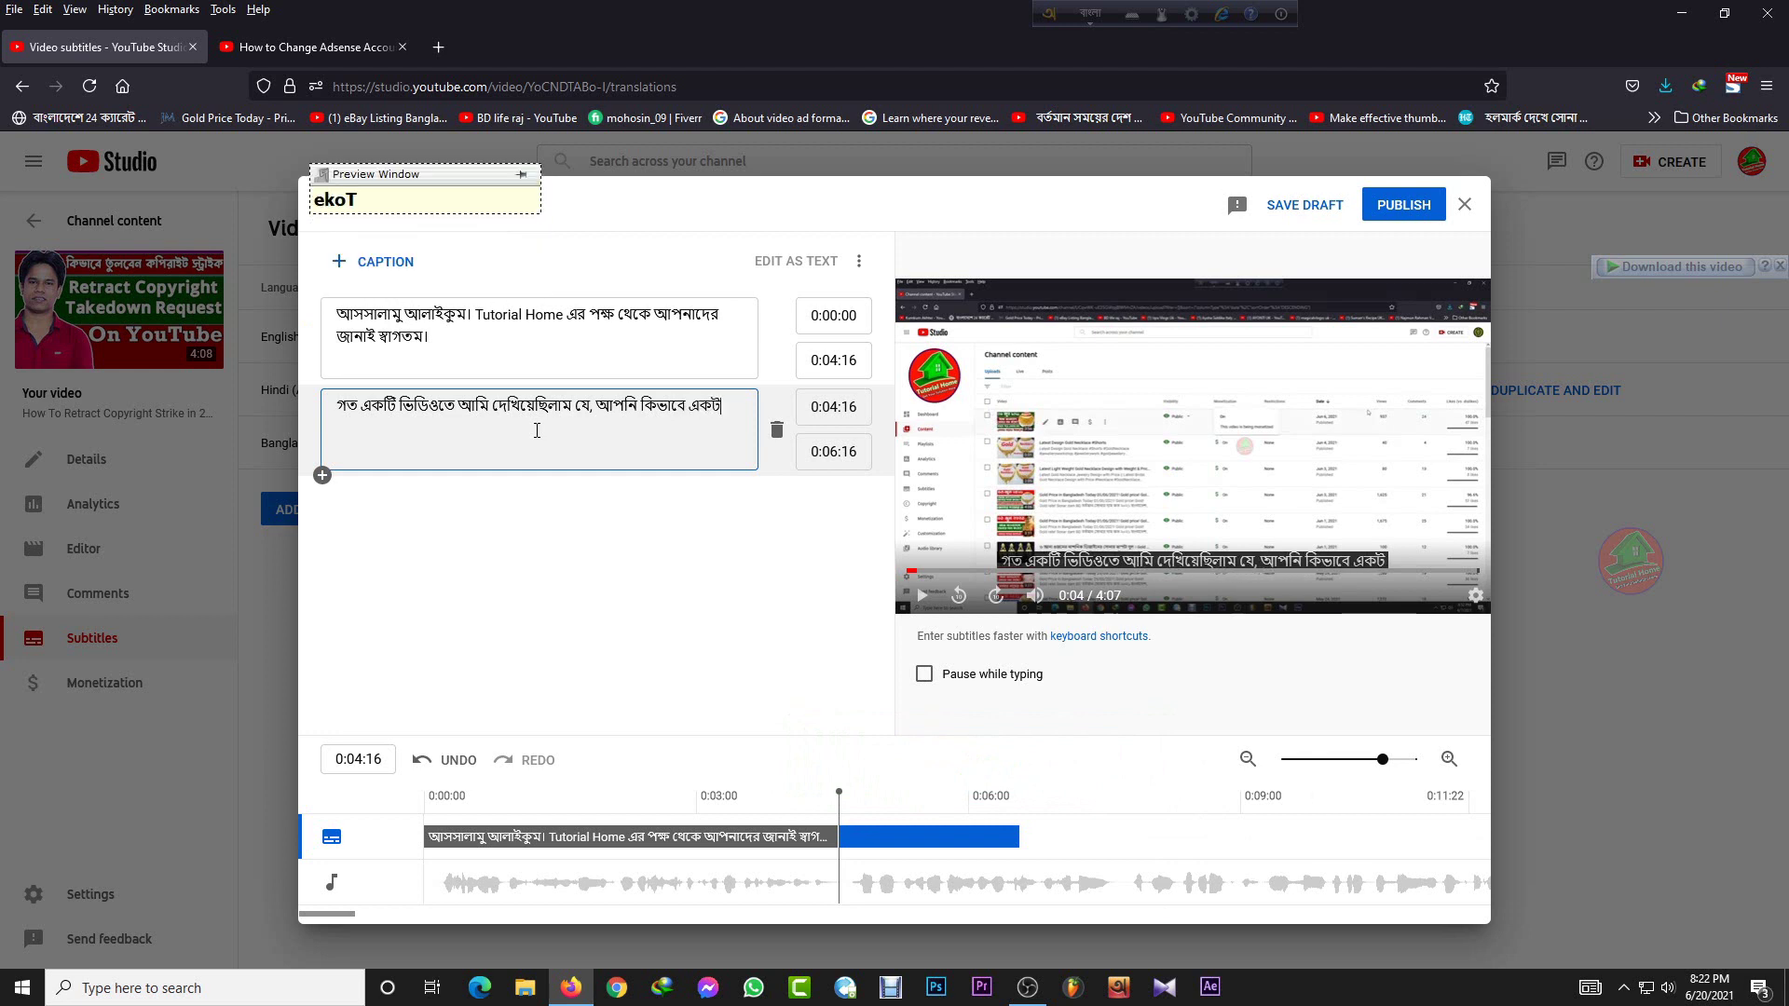
{"action": "type", "text": "পিরা"}
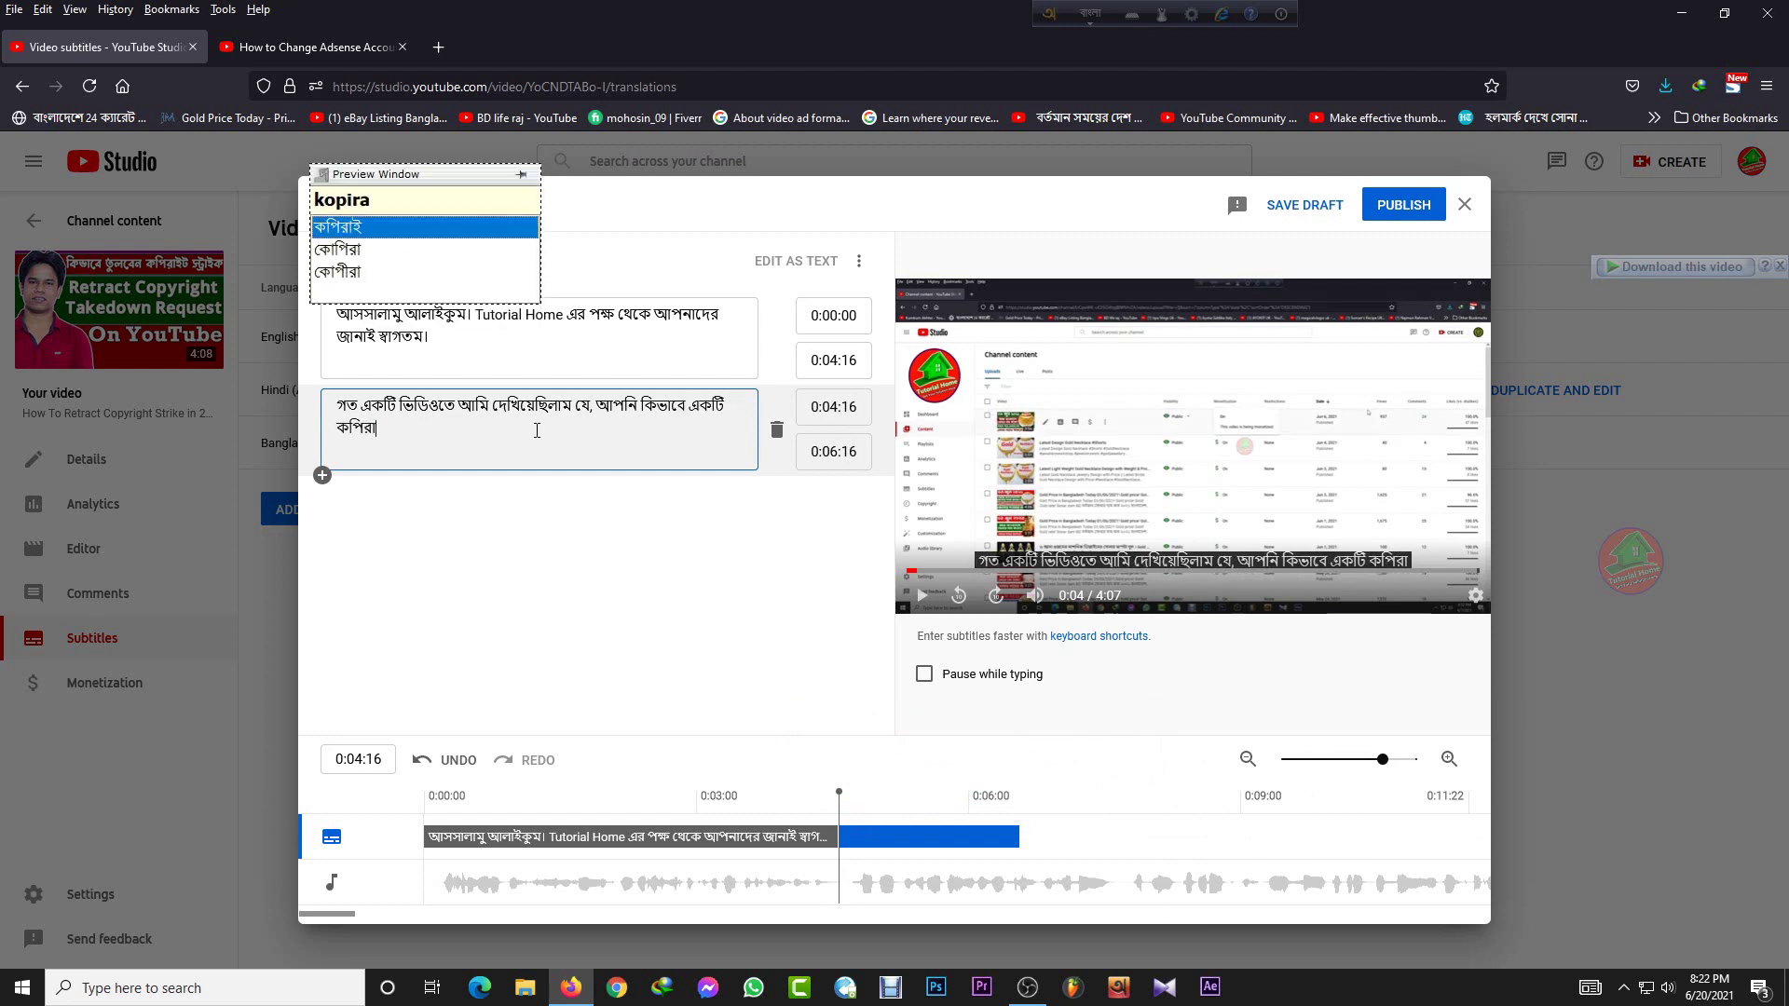
{"action": "type", "text": "ইট স্ট্রাই"}
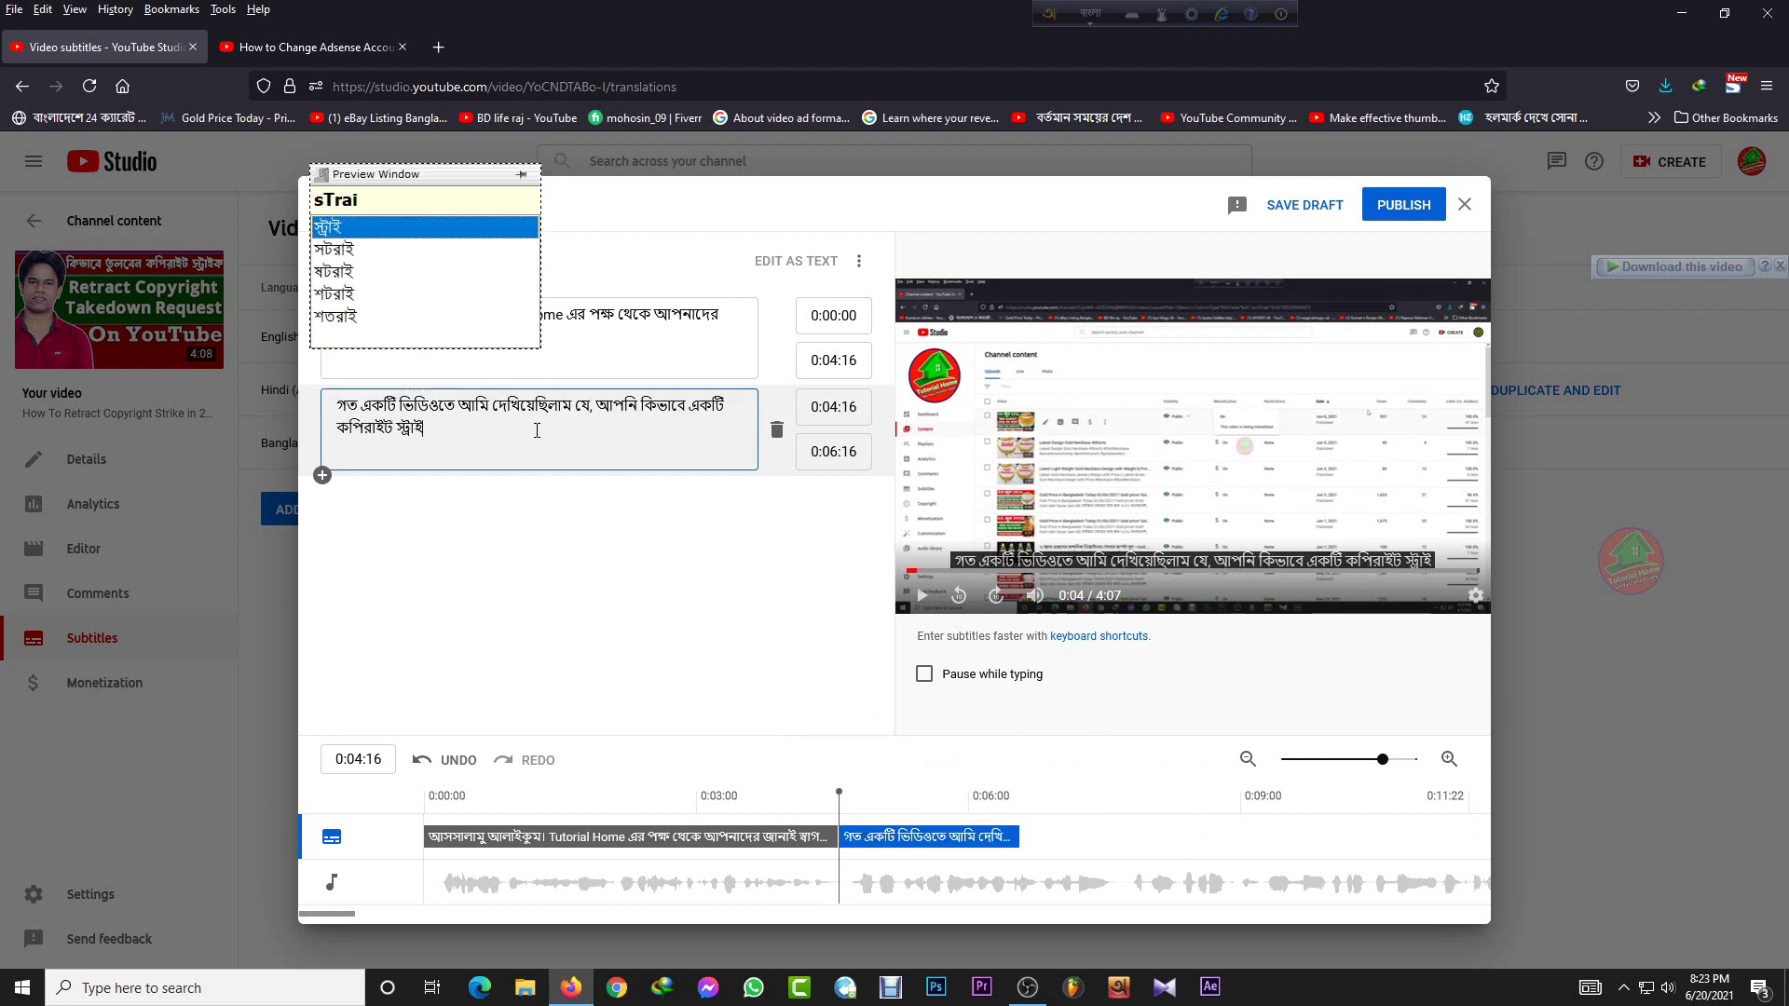
{"action": "type", "text": "ক দিবেন বা একটি কপি"}
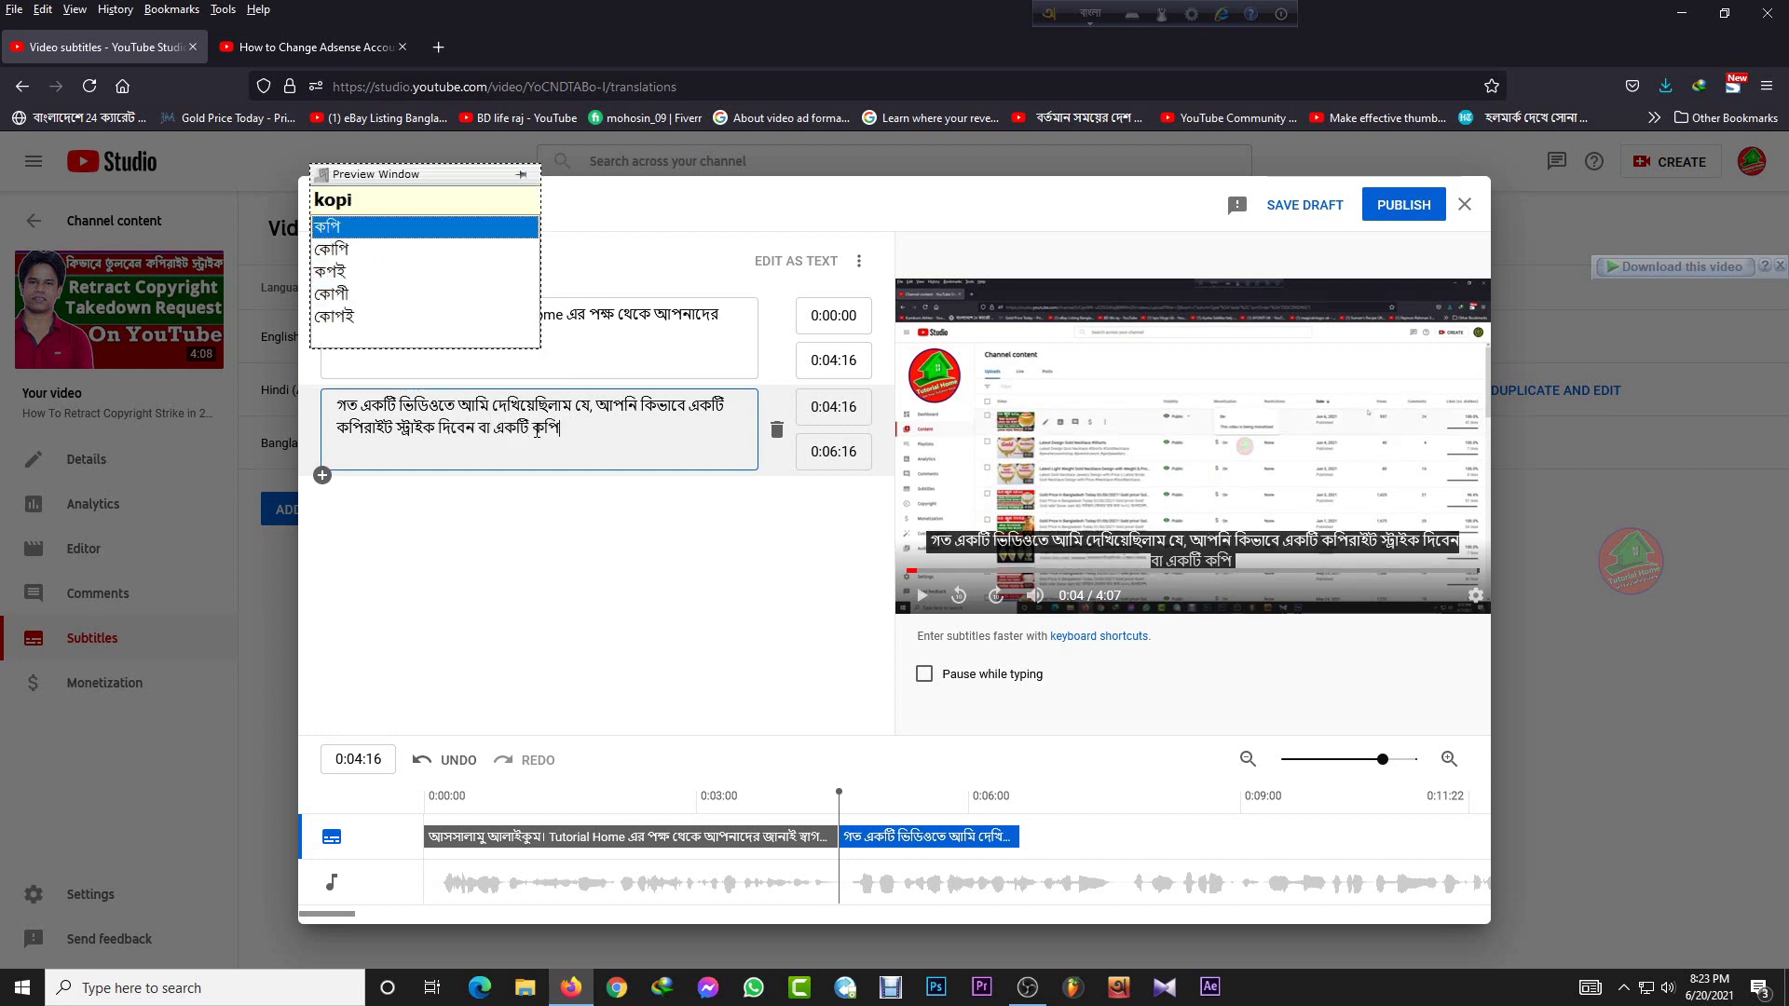
{"action": "type", "text": "রাইট টে"}
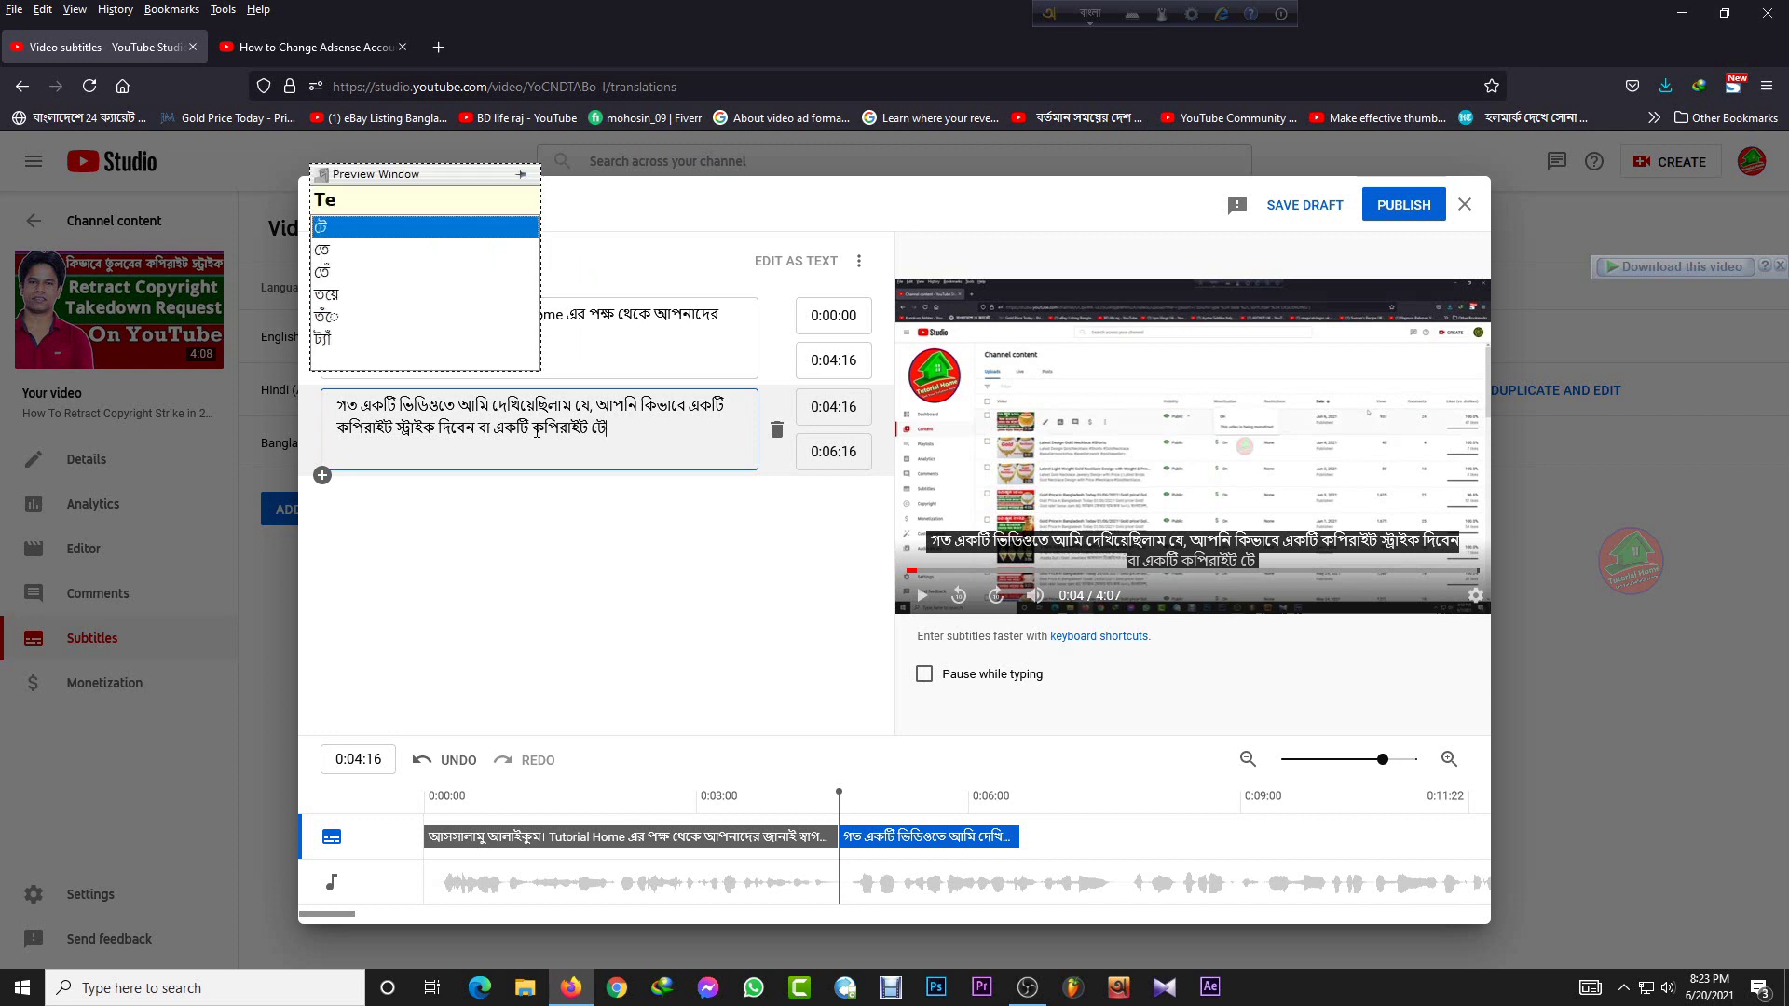
{"action": "type", "text": "ক ডাউন"}
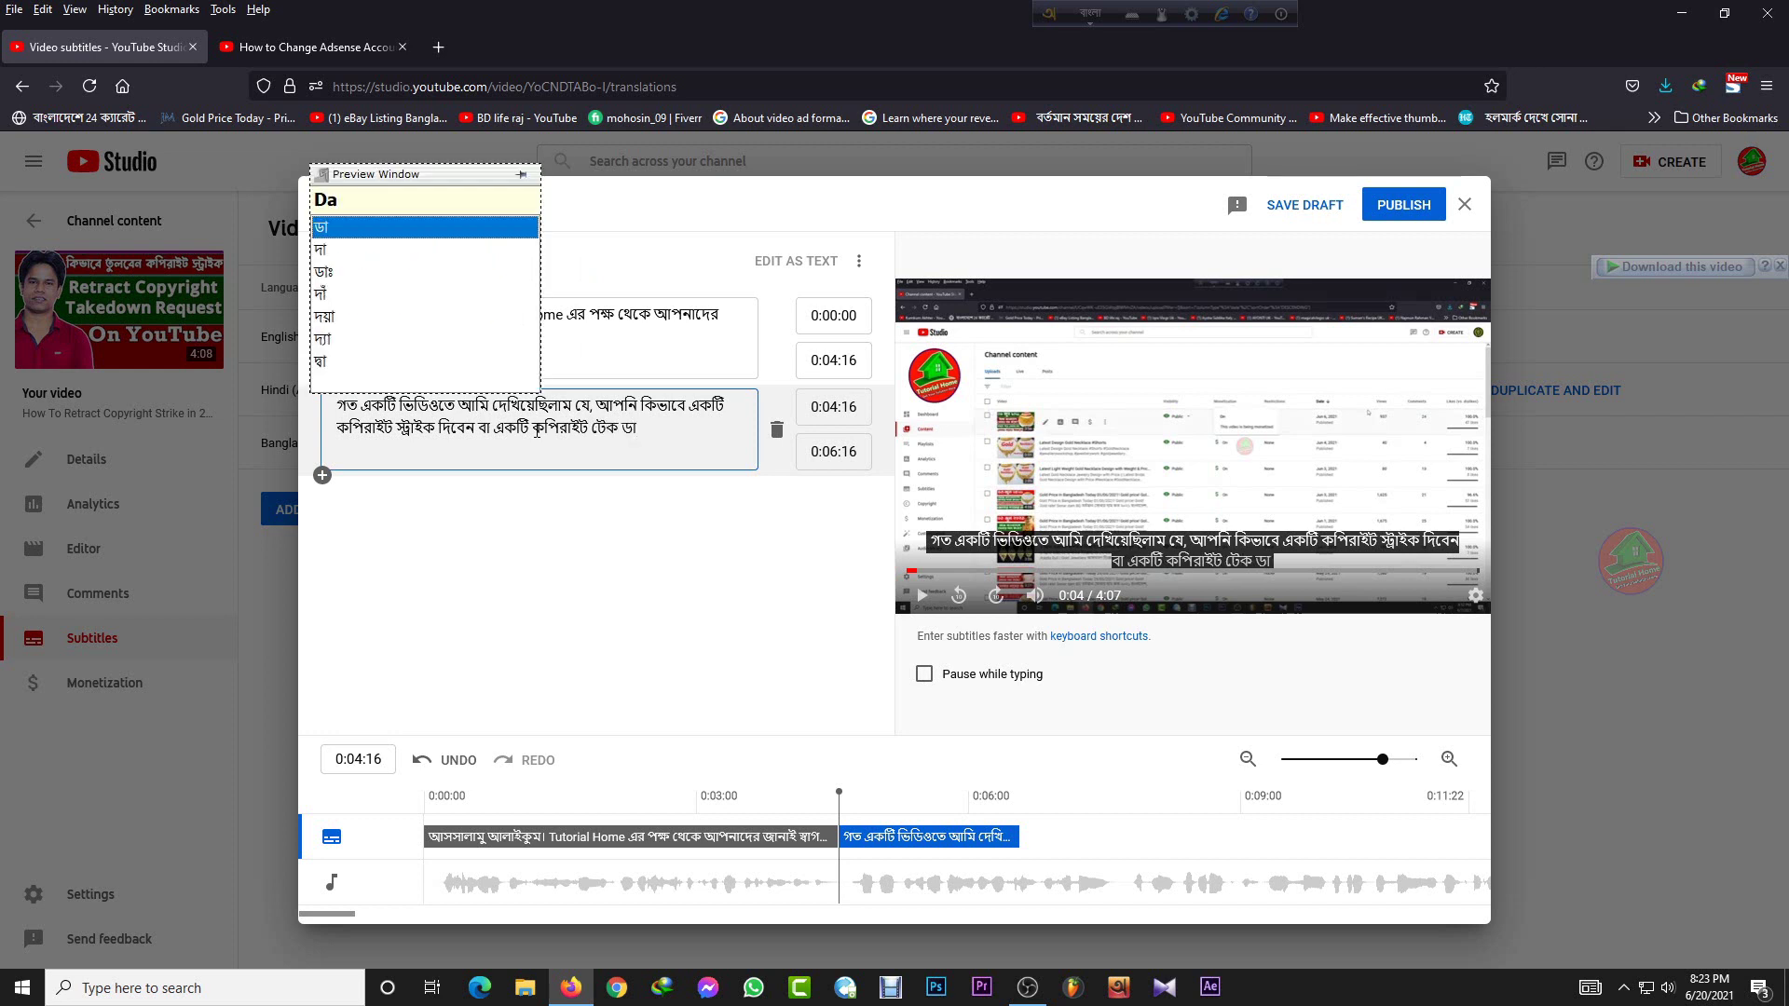
Step: Replace the unfinished "কপিরাইট টেক ডা" in the second caption with "Copyright Take Down Request পাঠাবেন।"
{"action": "key", "text": "BackSpace"}
{"action": "key", "text": "BackSpace"}
{"action": "key", "text": "BackSpace"}
{"action": "key", "text": "BackSpace"}
{"action": "key", "text": "BackSpace"}
{"action": "key", "text": "BackSpace"}
{"action": "key", "text": "BackSpace"}
{"action": "key", "text": "BackSpace"}
{"action": "key", "text": "BackSpace"}
{"action": "key", "text": "BackSpace"}
{"action": "key", "text": "BackSpace"}
{"action": "key", "text": "BackSpace"}
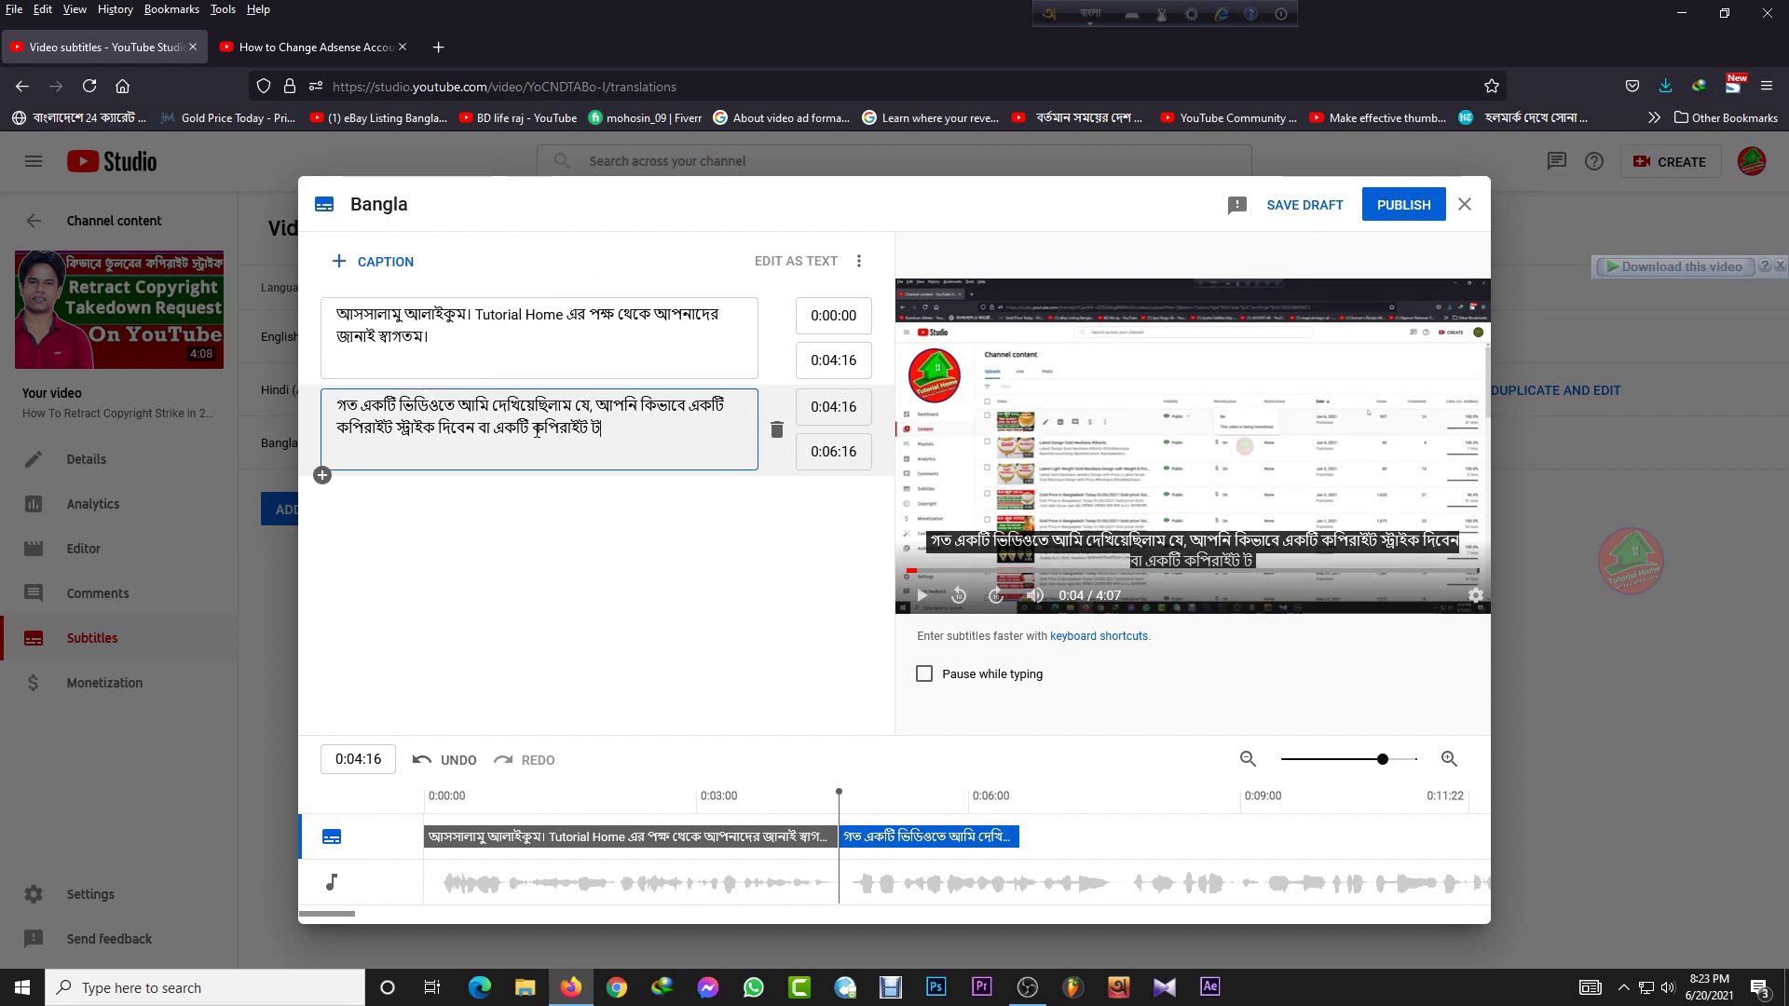
{"action": "key", "text": "F12"}
{"action": "type", "text": "Copy"}
{"action": "type", "text": "right"}
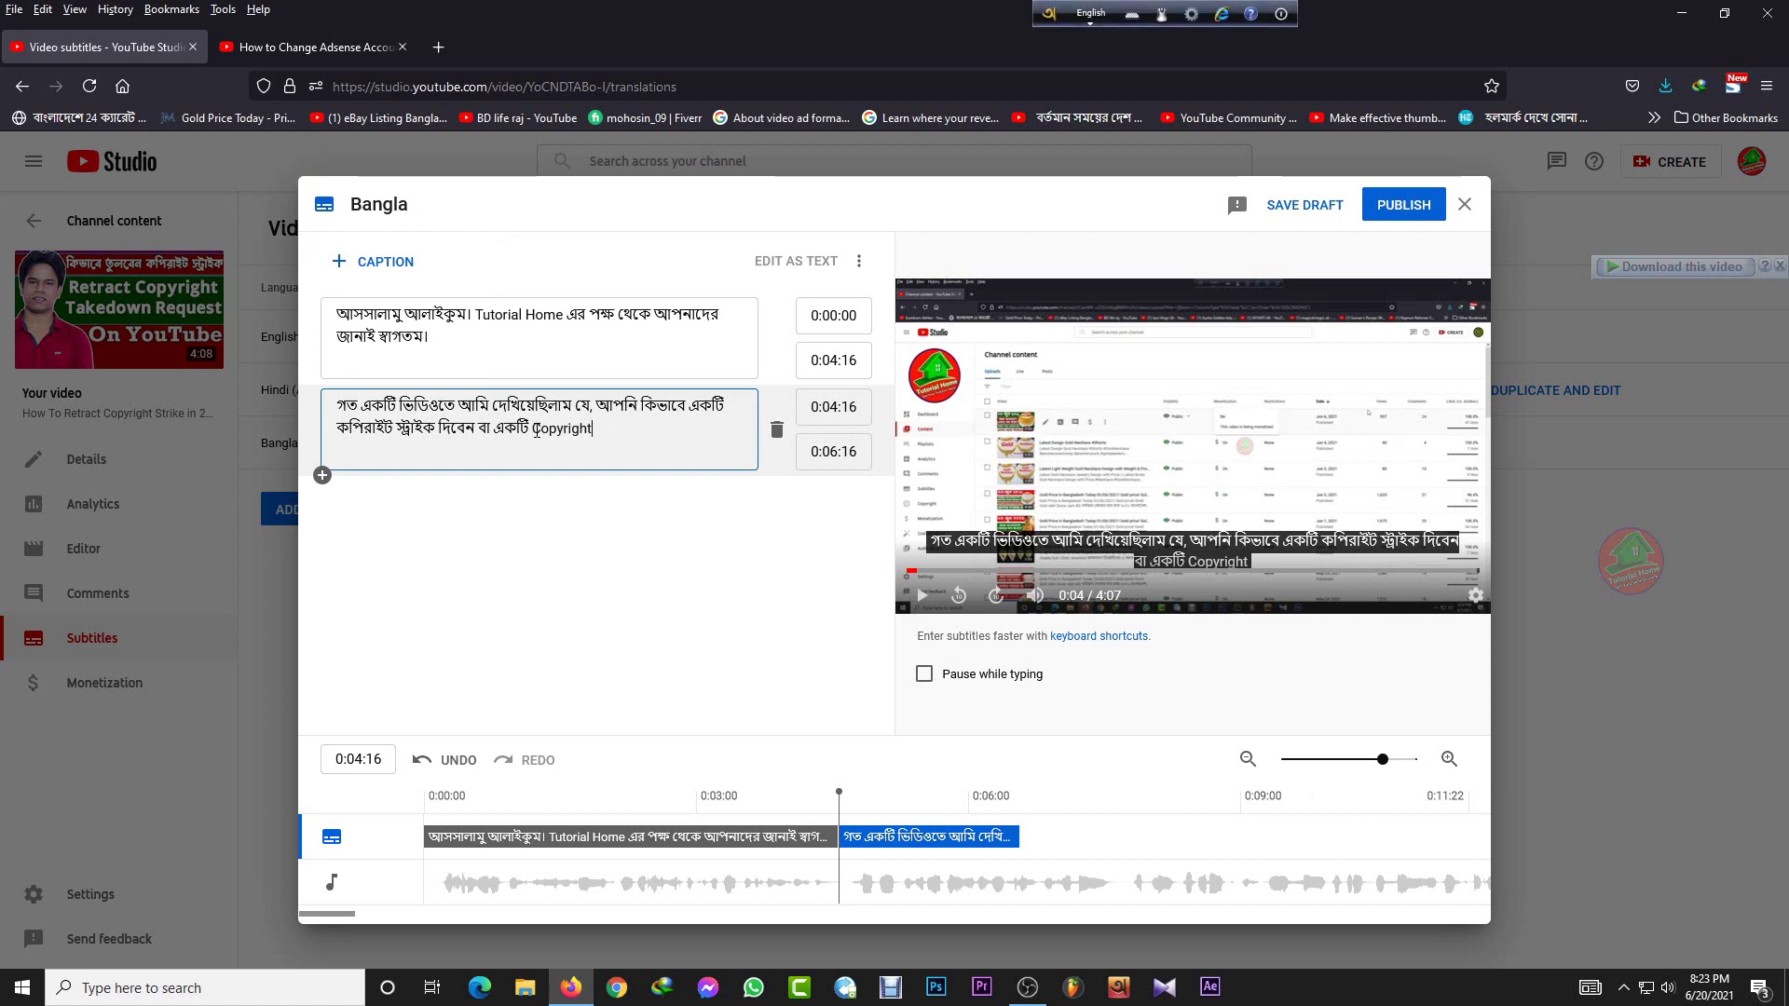
{"action": "type", "text": " Take Down Request"}
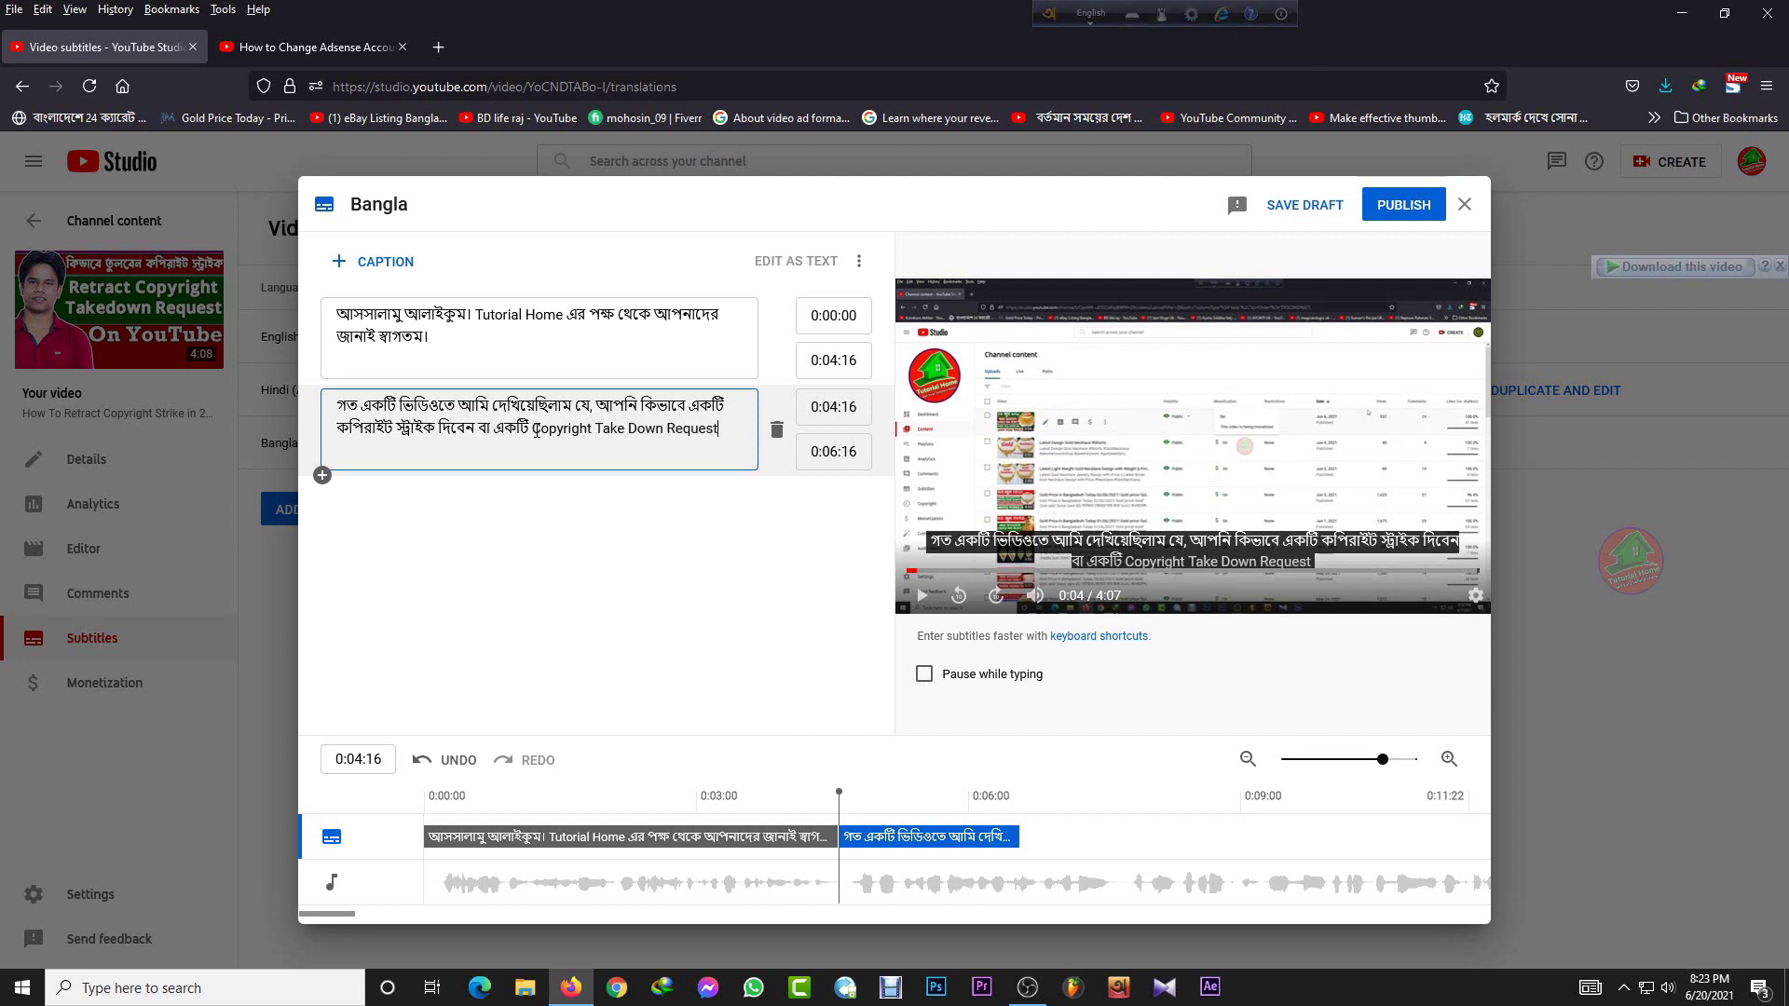
{"action": "key", "text": "F12"}
{"action": "type", "text": "paThab"}
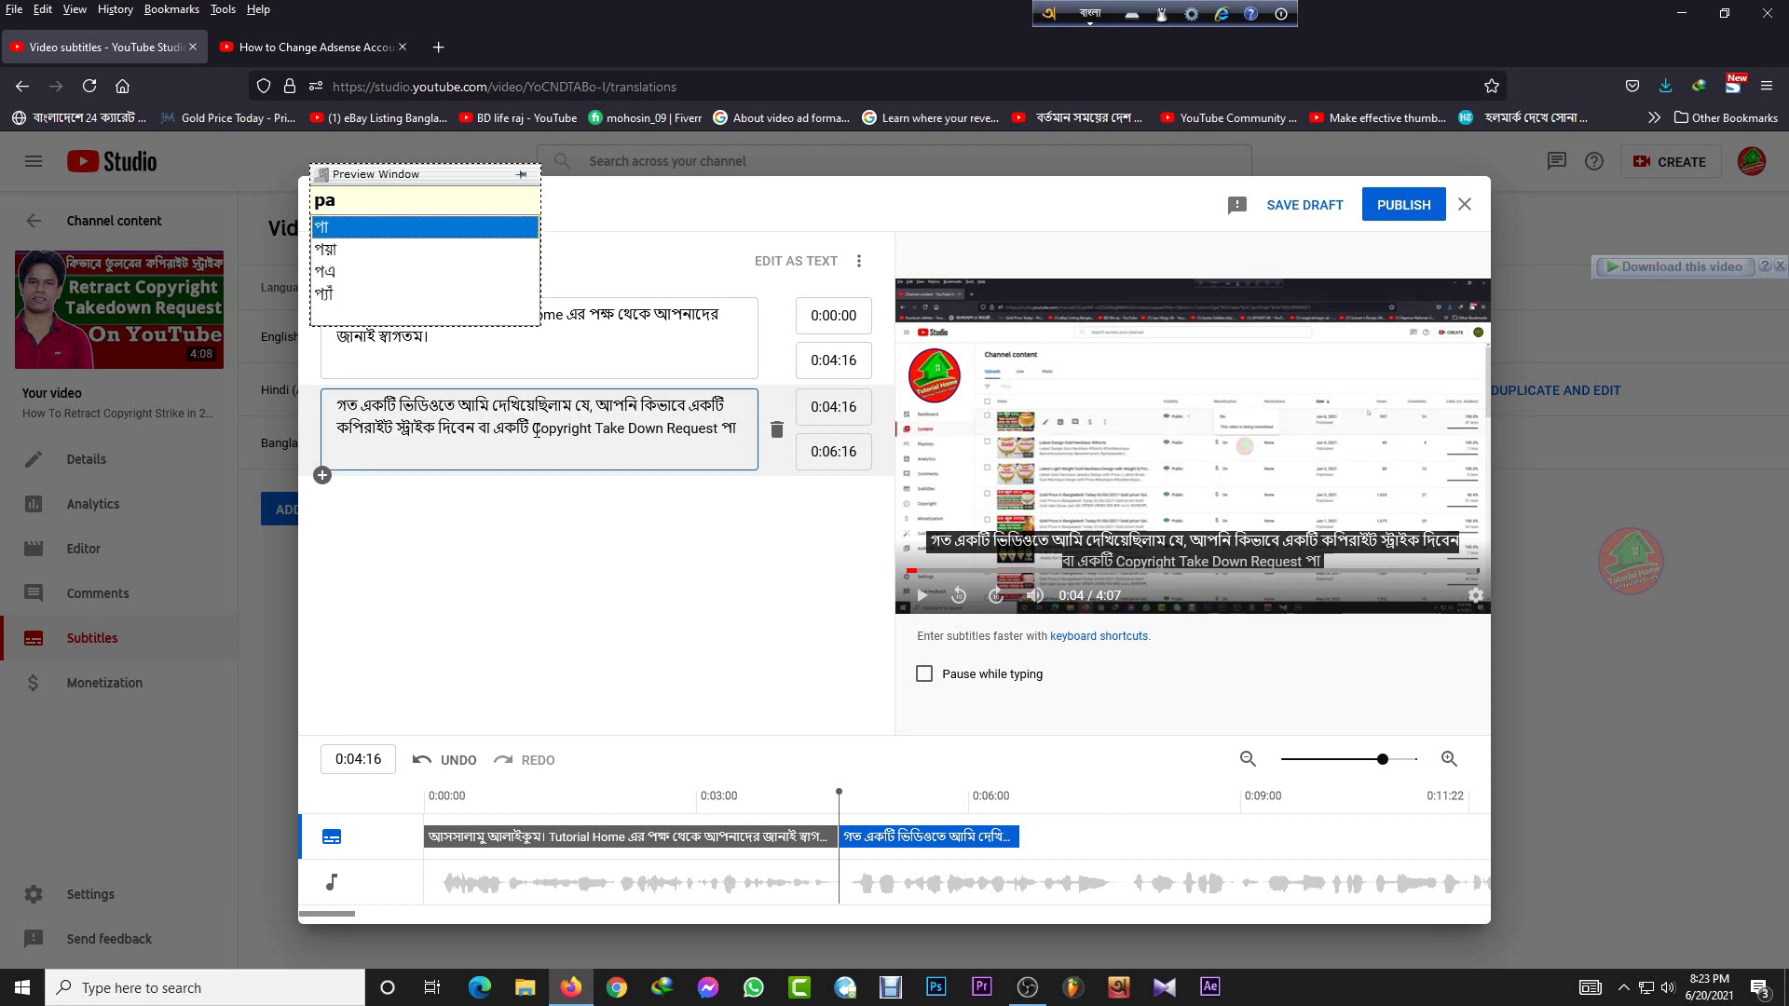
{"action": "type", "text": "en."}
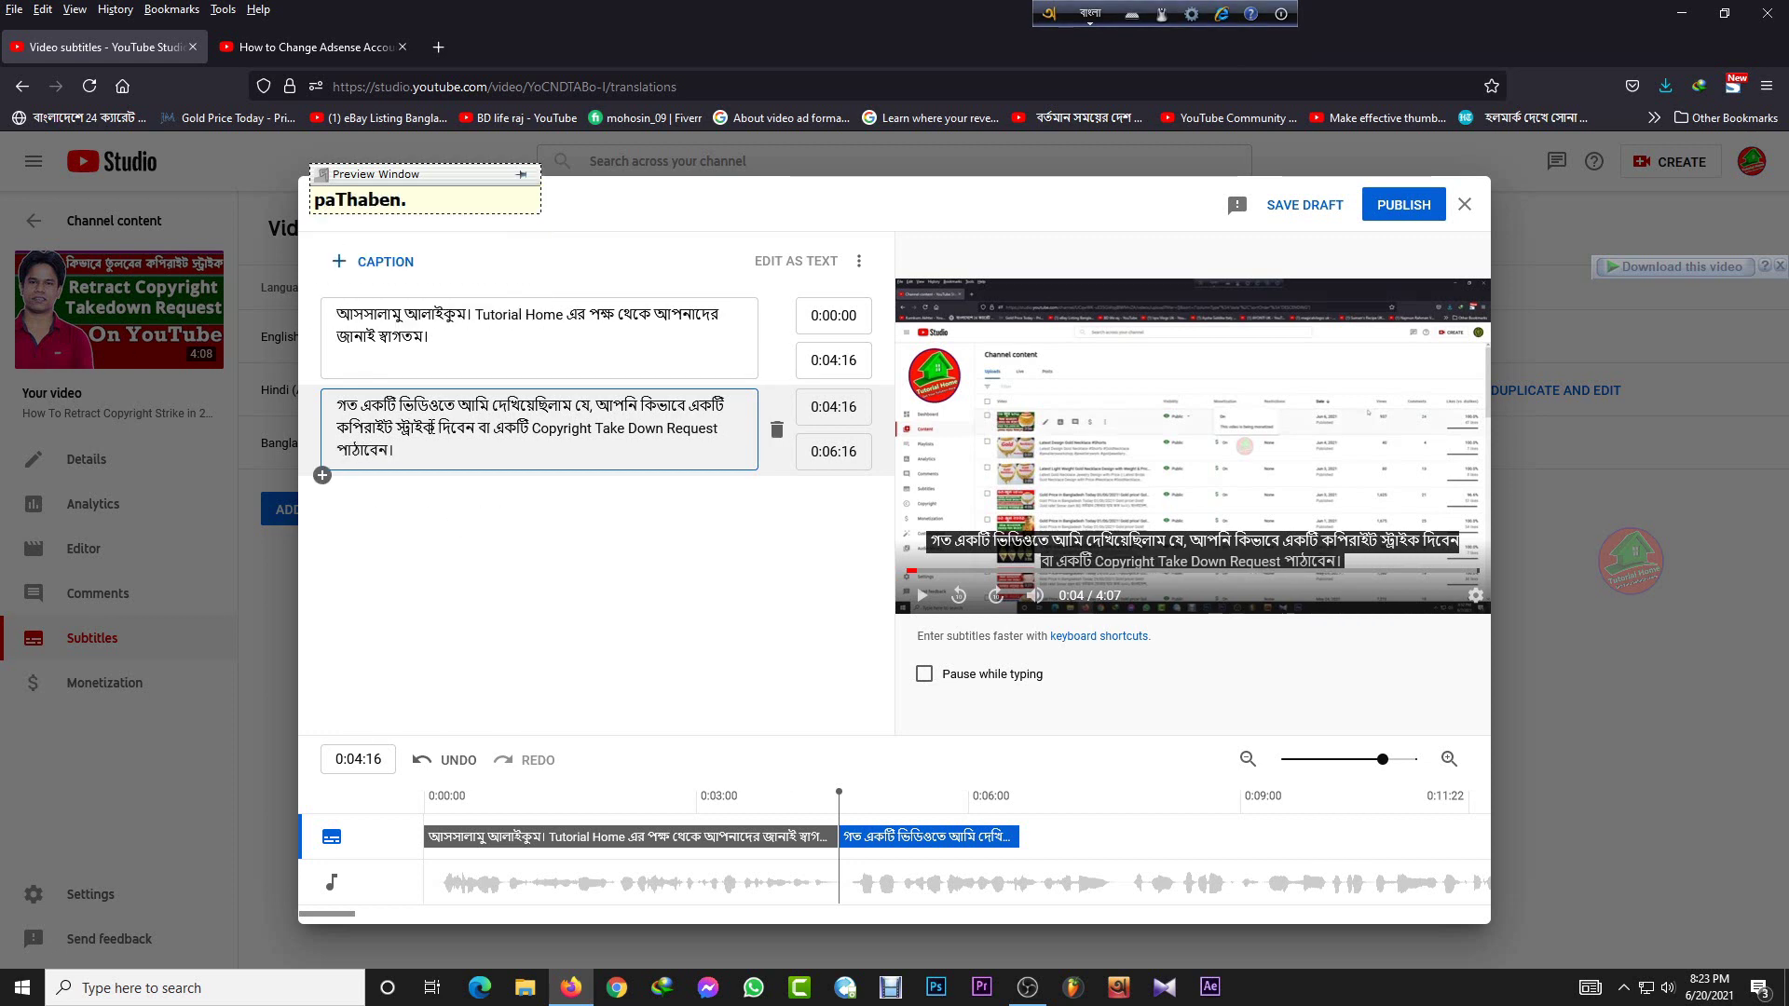
Step: Replace "কপিরাইট স্ট্রাইক" in the second caption with the English words "Copyright Strike"
{"action": "left_click_drag", "start_coordinate": [435, 429], "coordinate": [351, 431]}
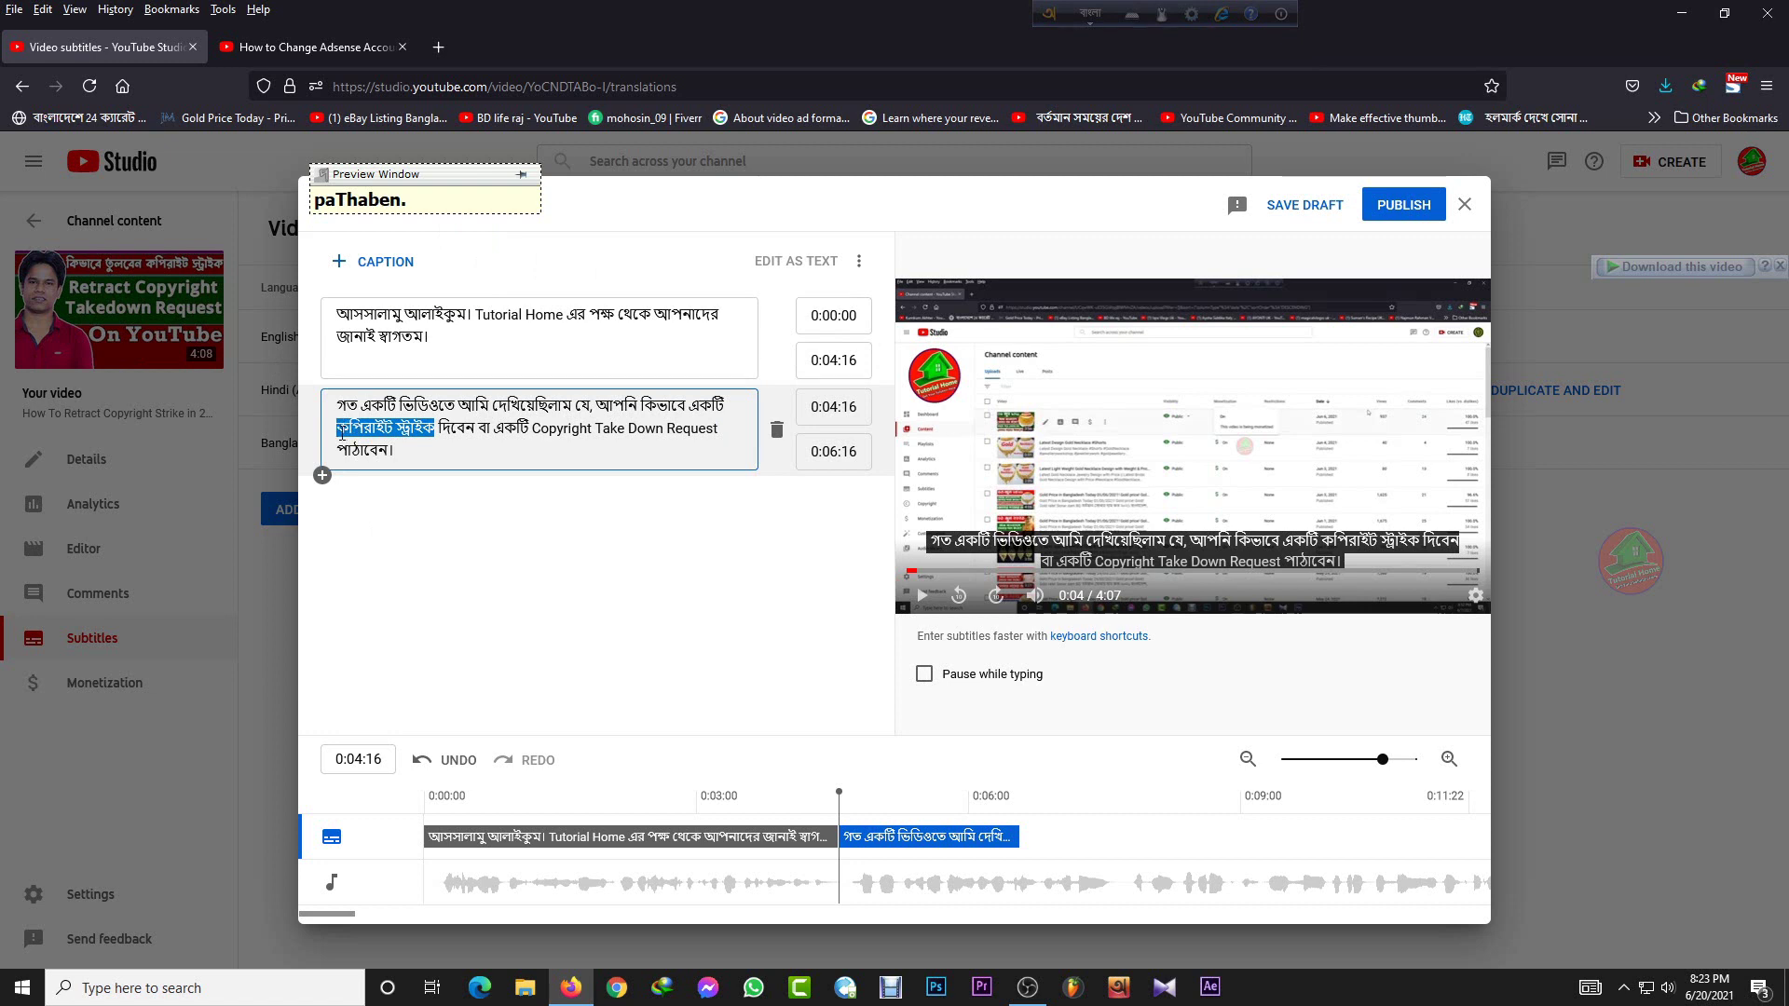
{"action": "key", "text": "F12"}
{"action": "type", "text": "Copyright Strike"}
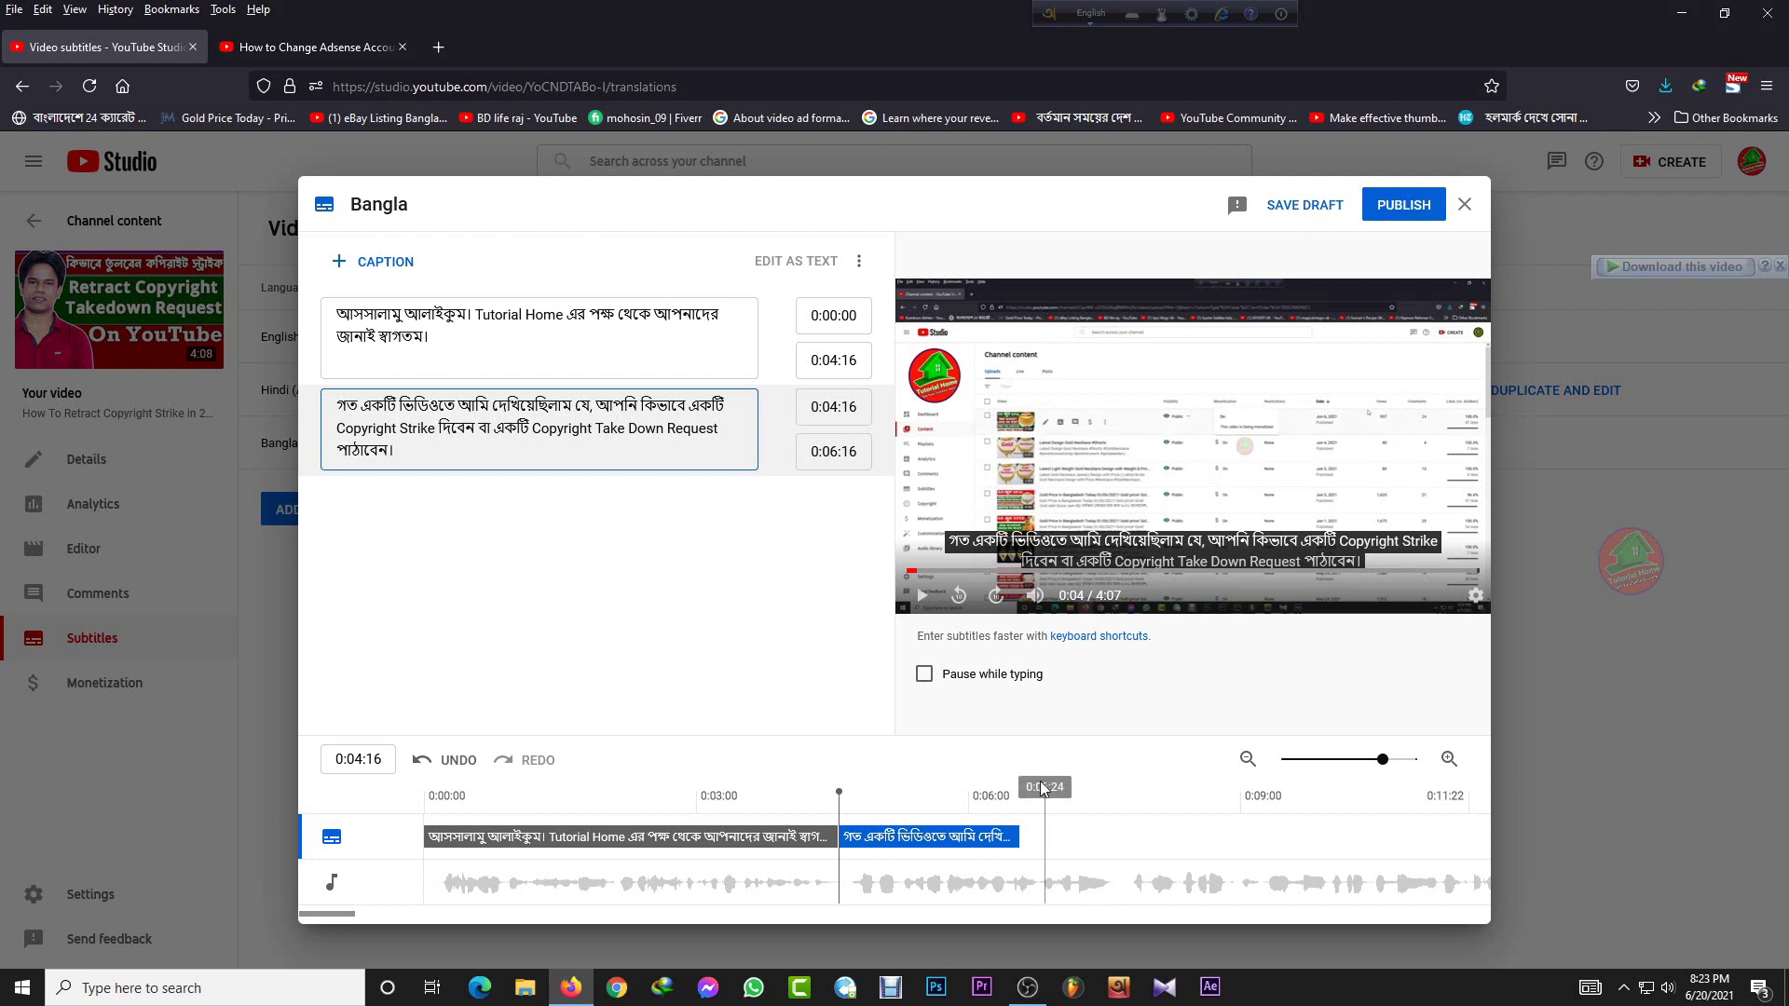
Step: Play the video through the second sentence, pause it, and extend the second caption's end time to 0:11:29
{"action": "left_click", "coordinate": [928, 606]}
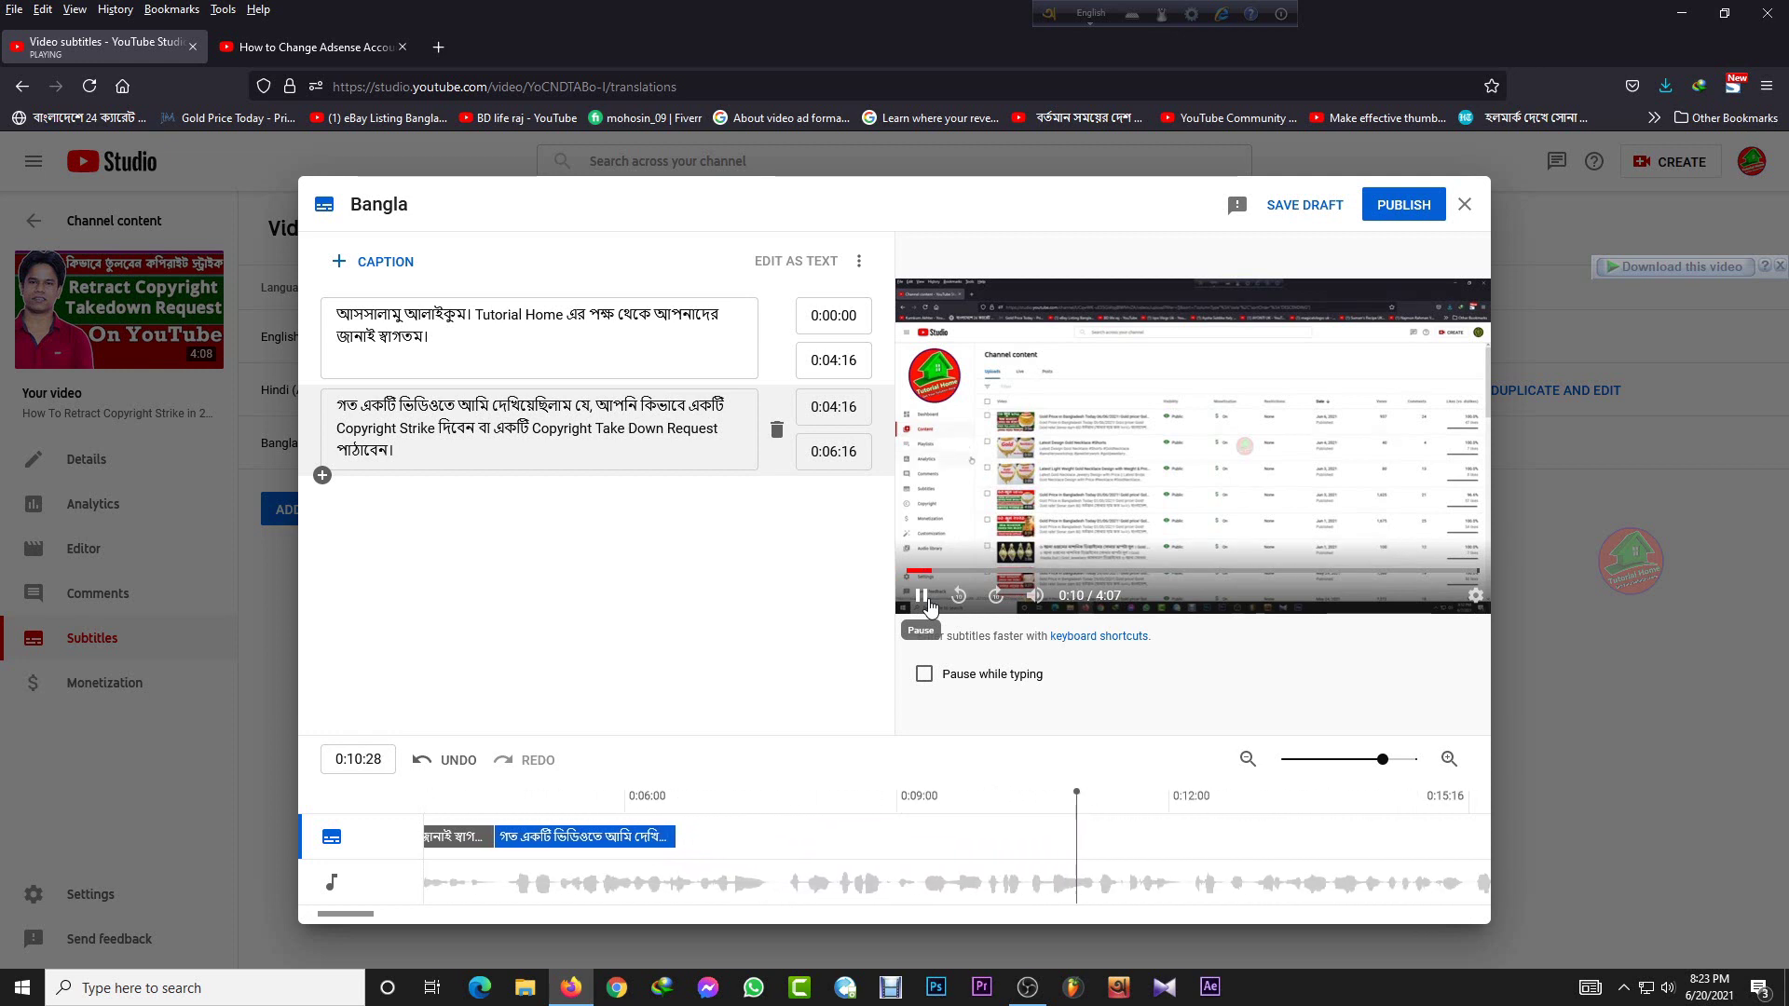
{"action": "left_click", "coordinate": [922, 597]}
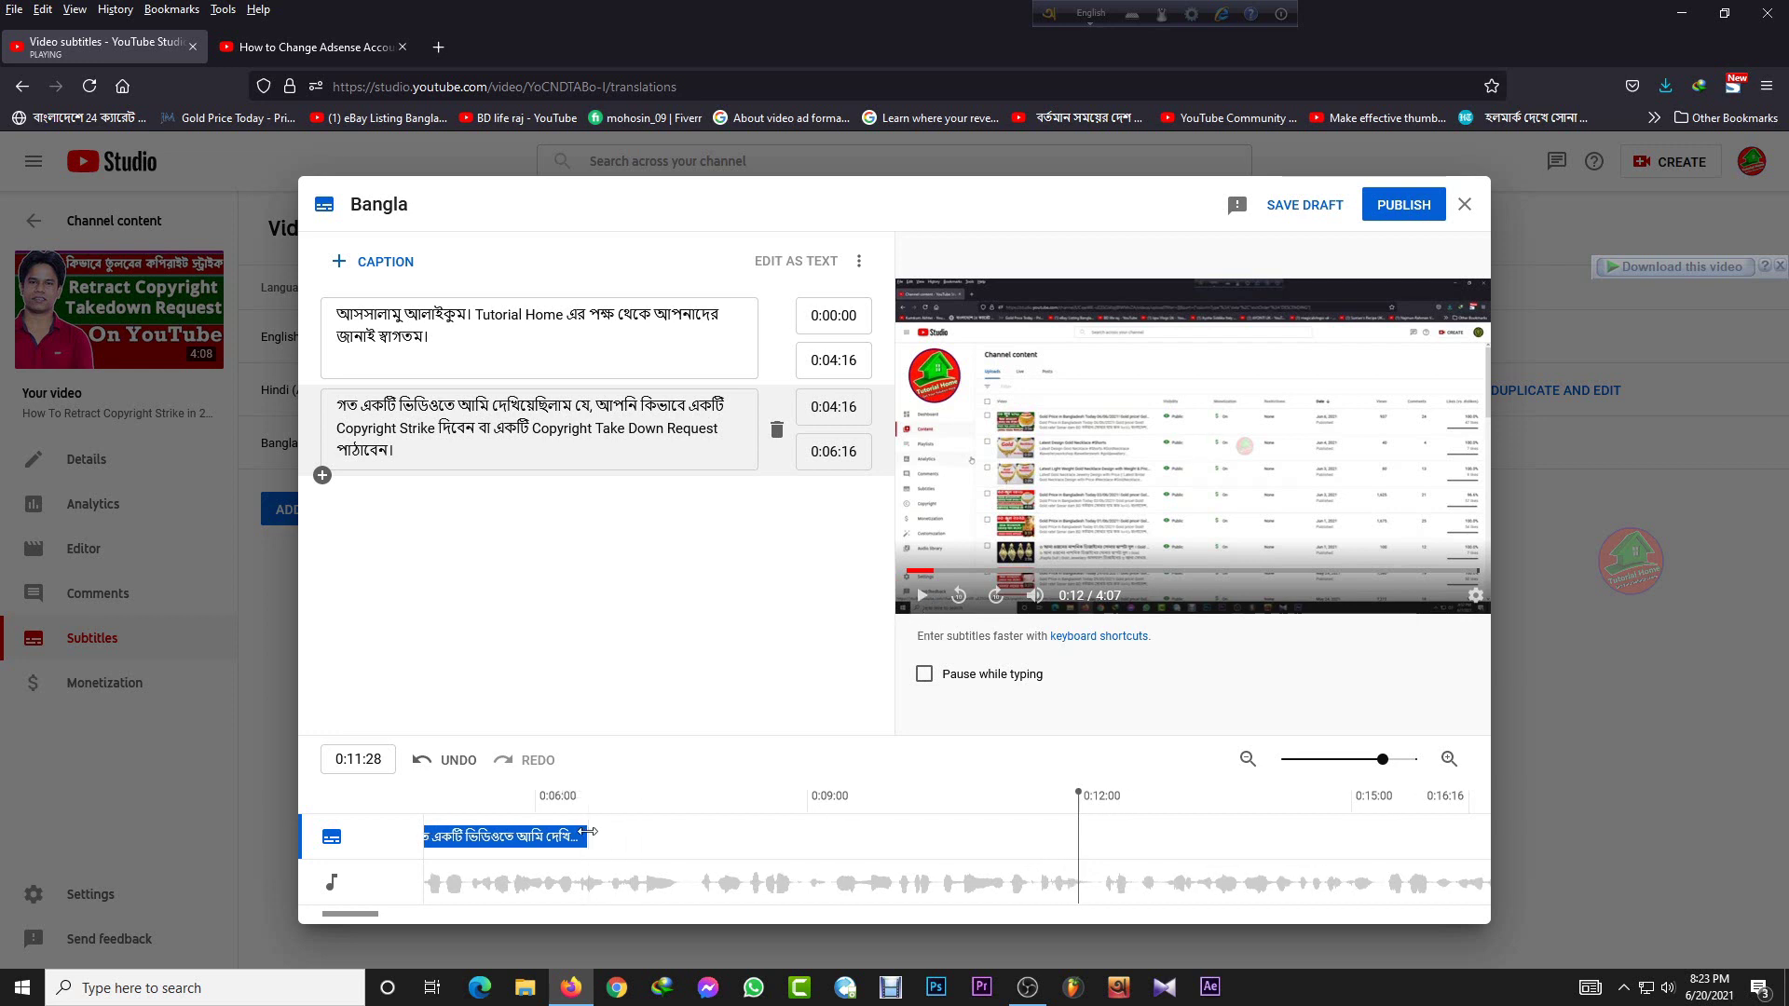
{"action": "left_click_drag", "start_coordinate": [587, 832], "coordinate": [1077, 806]}
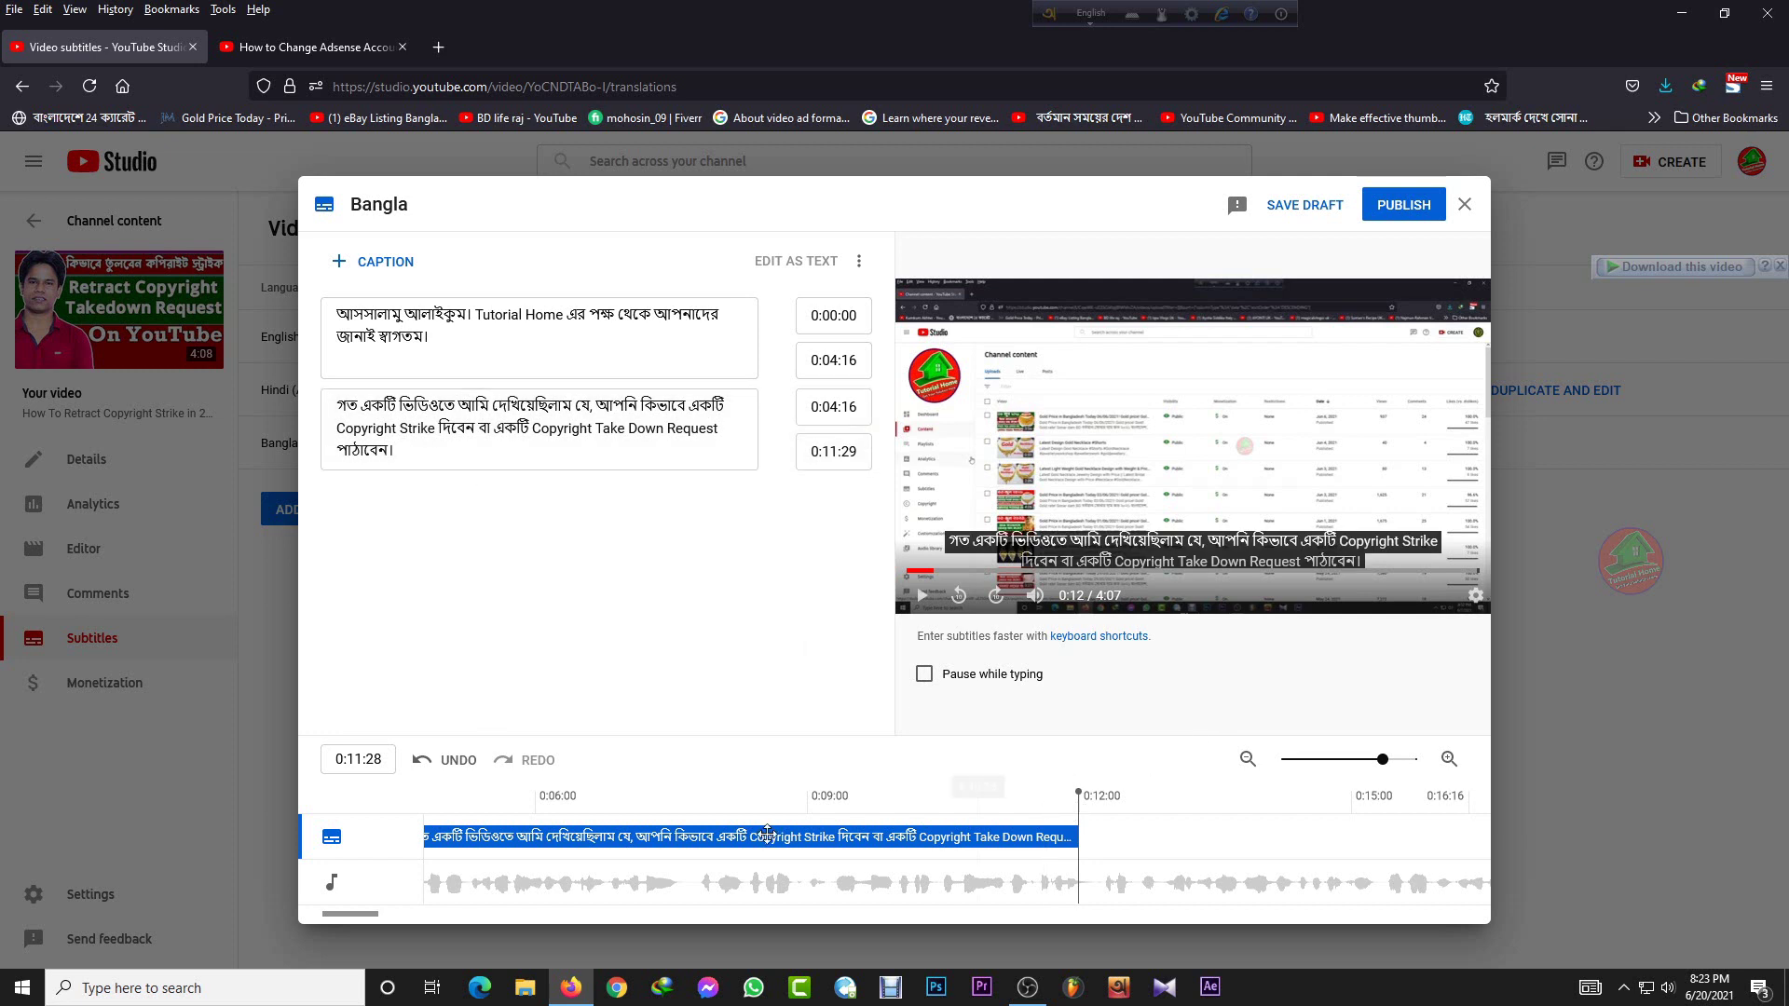
Step: Insert a third caption line after the second and play the video to hear the following sentence
{"action": "left_click", "coordinate": [322, 476]}
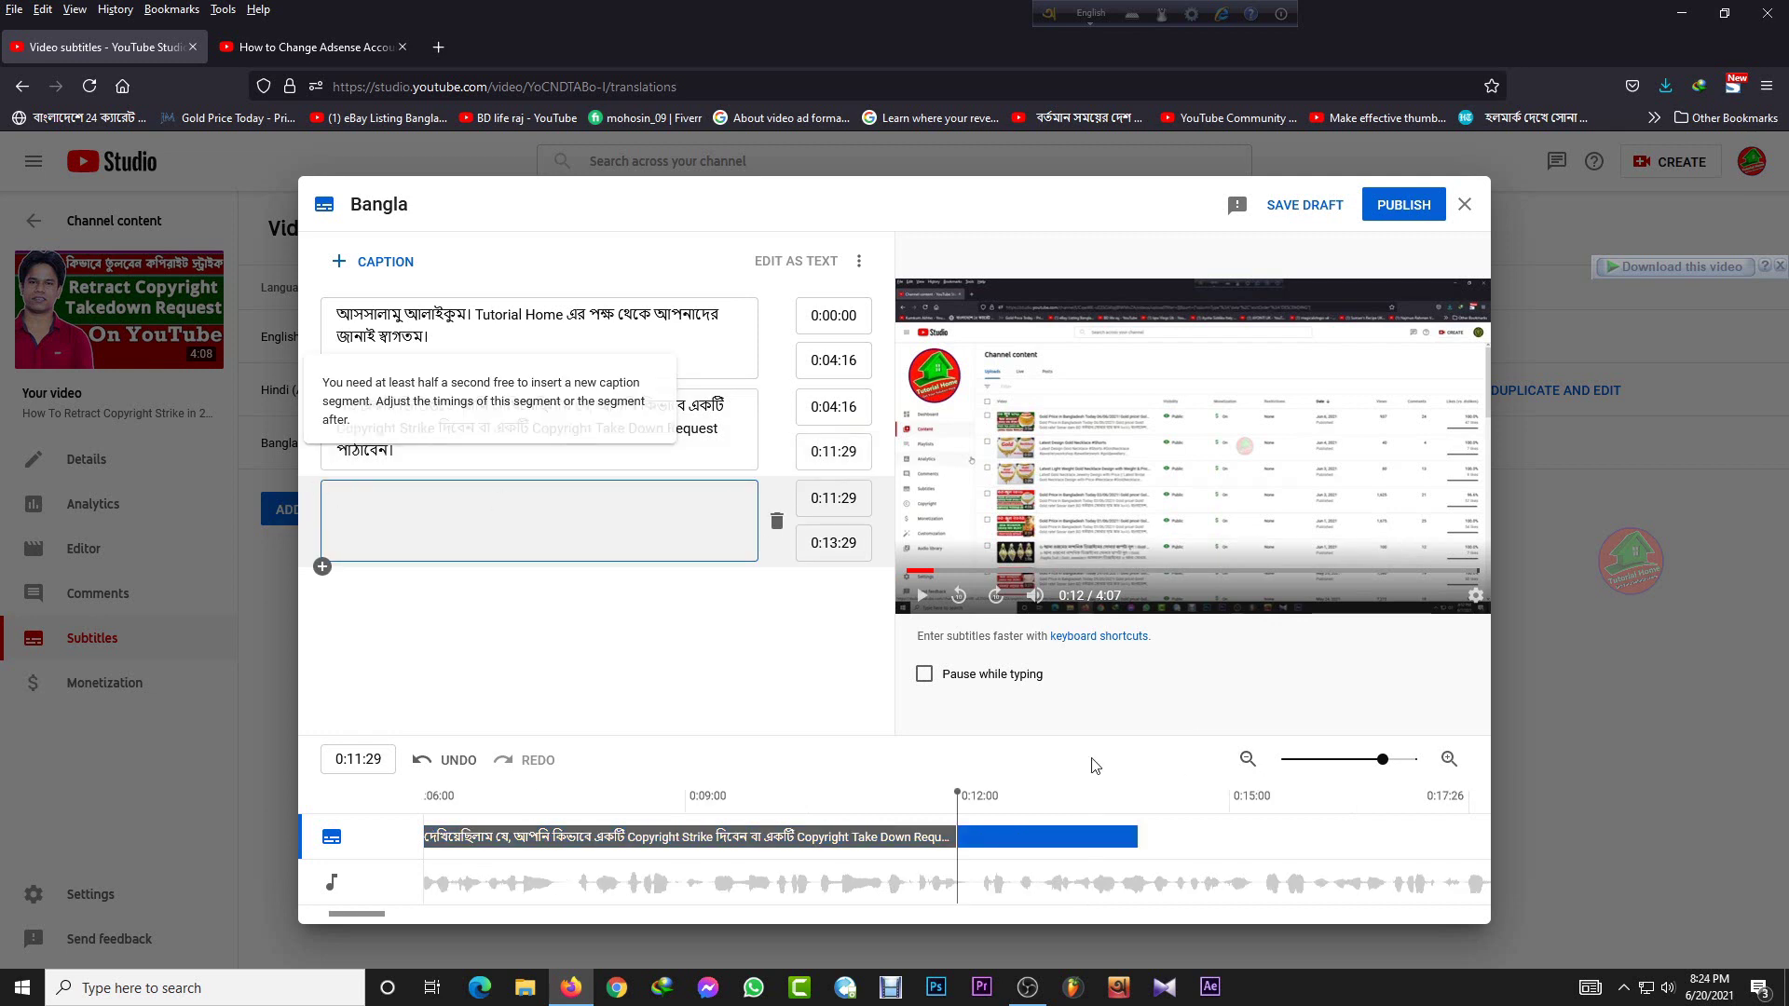
{"action": "left_click", "coordinate": [924, 598]}
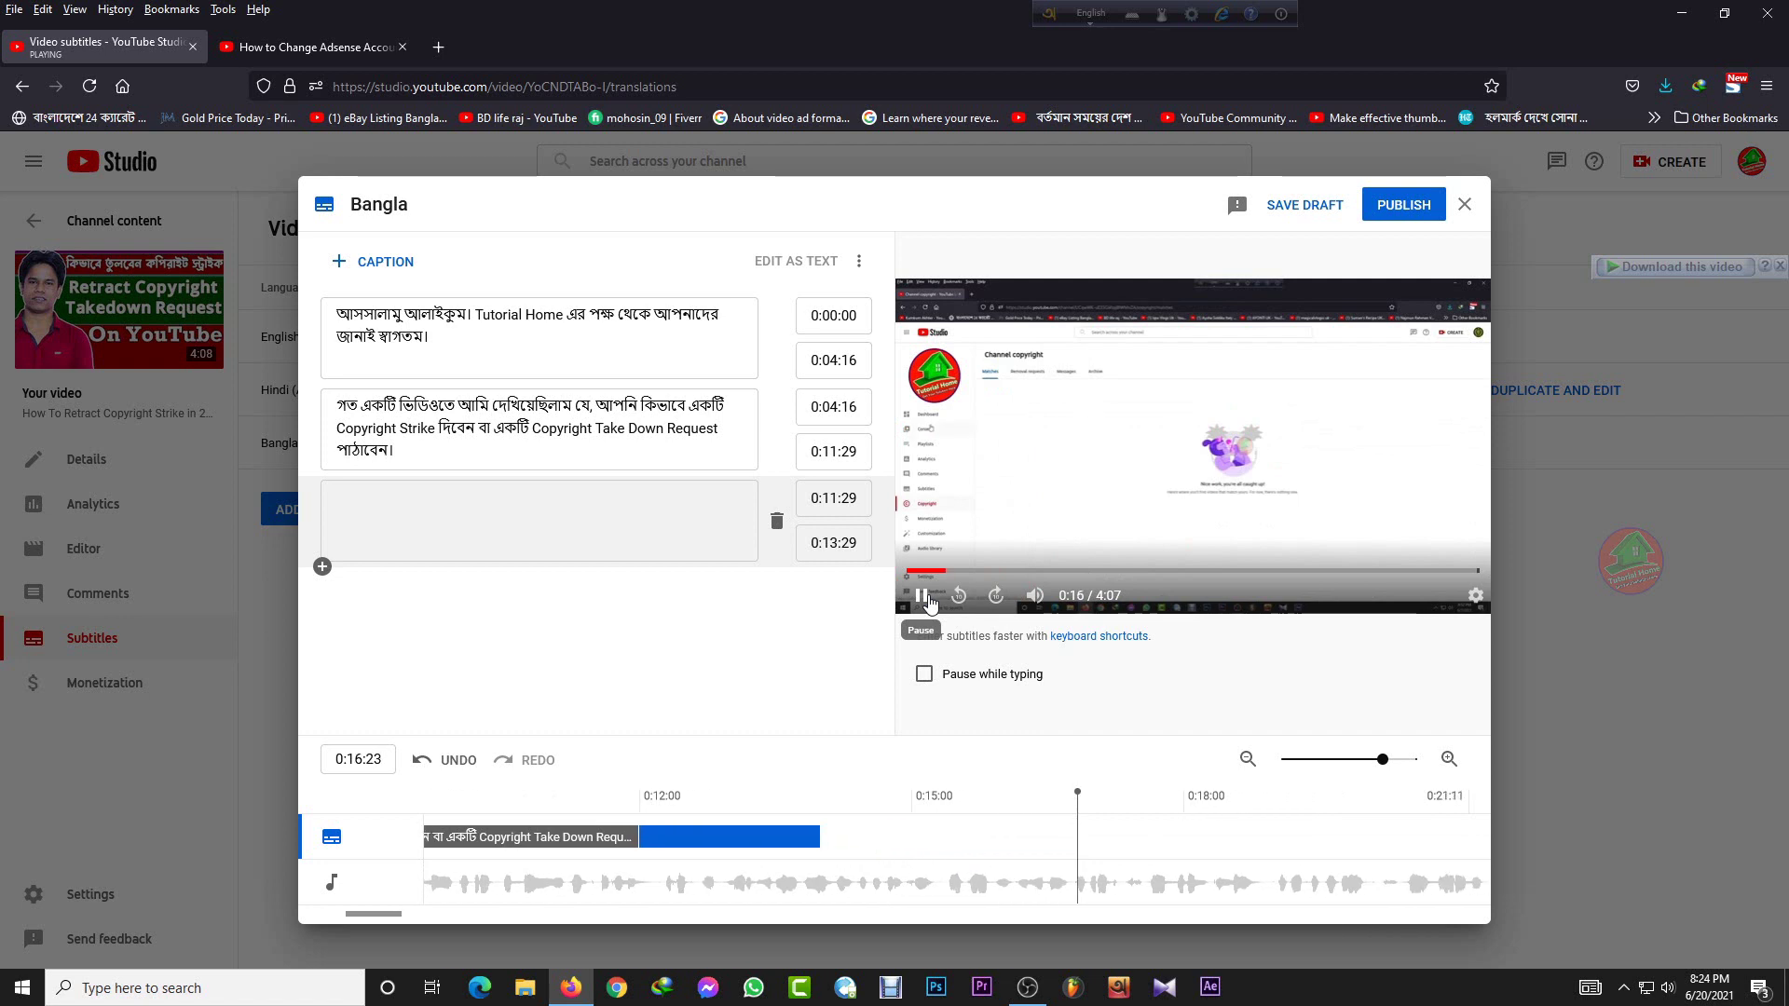
{"action": "left_click", "coordinate": [555, 507]}
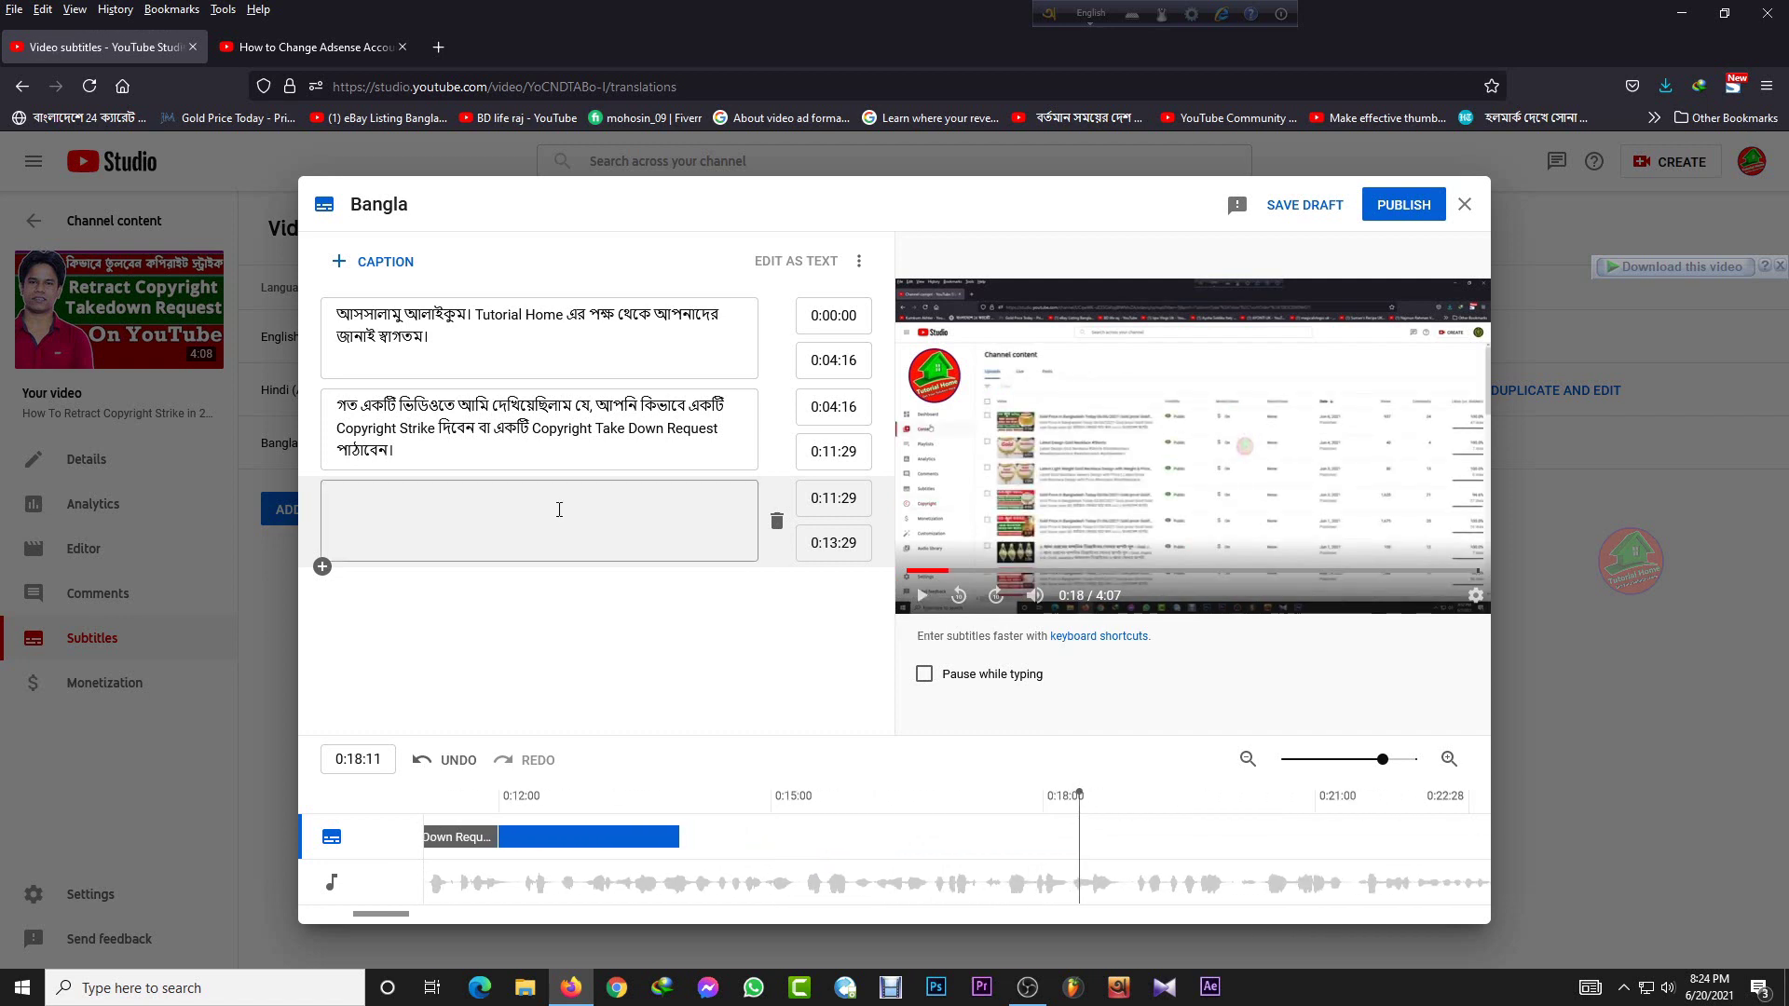
Step: Enter "অর্থাৎ আপনার ভিডিও কেউ একজন কপি করেছে। তাকে আপনি Copyright Strike দিবেন।" as the third caption's text
{"action": "type", "text": "orrthat aponar"}
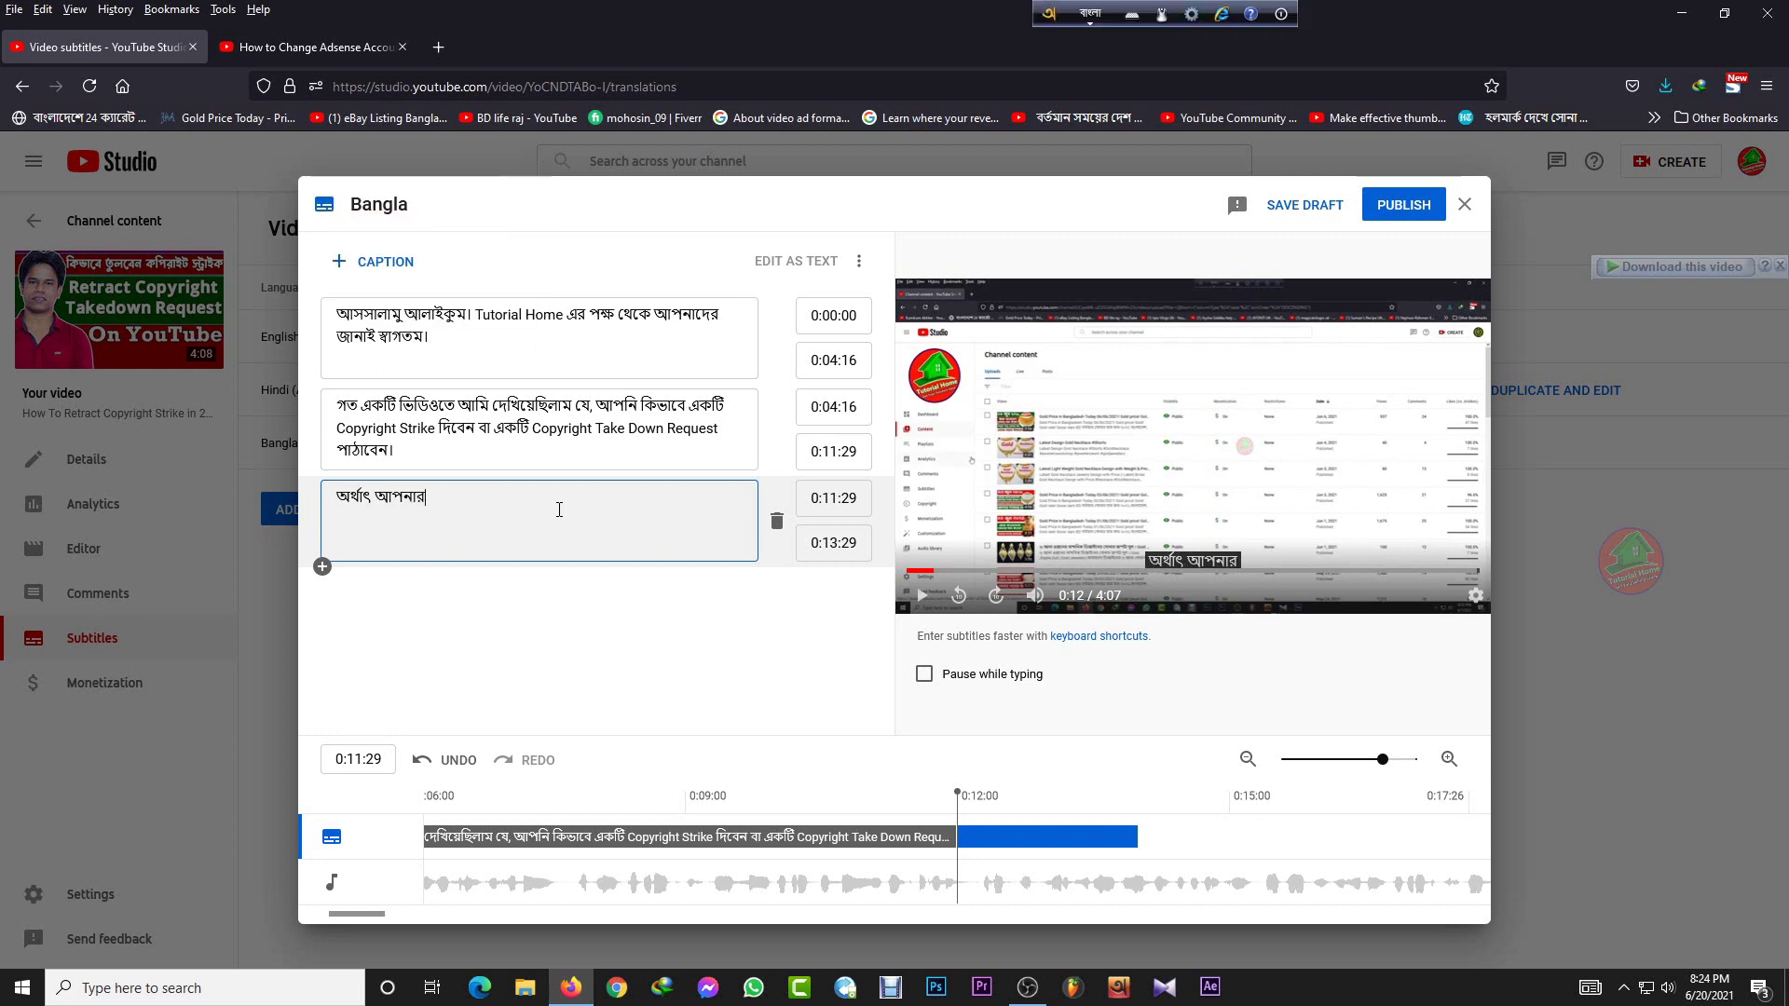
{"action": "type", "text": " bhiDio keu ek"}
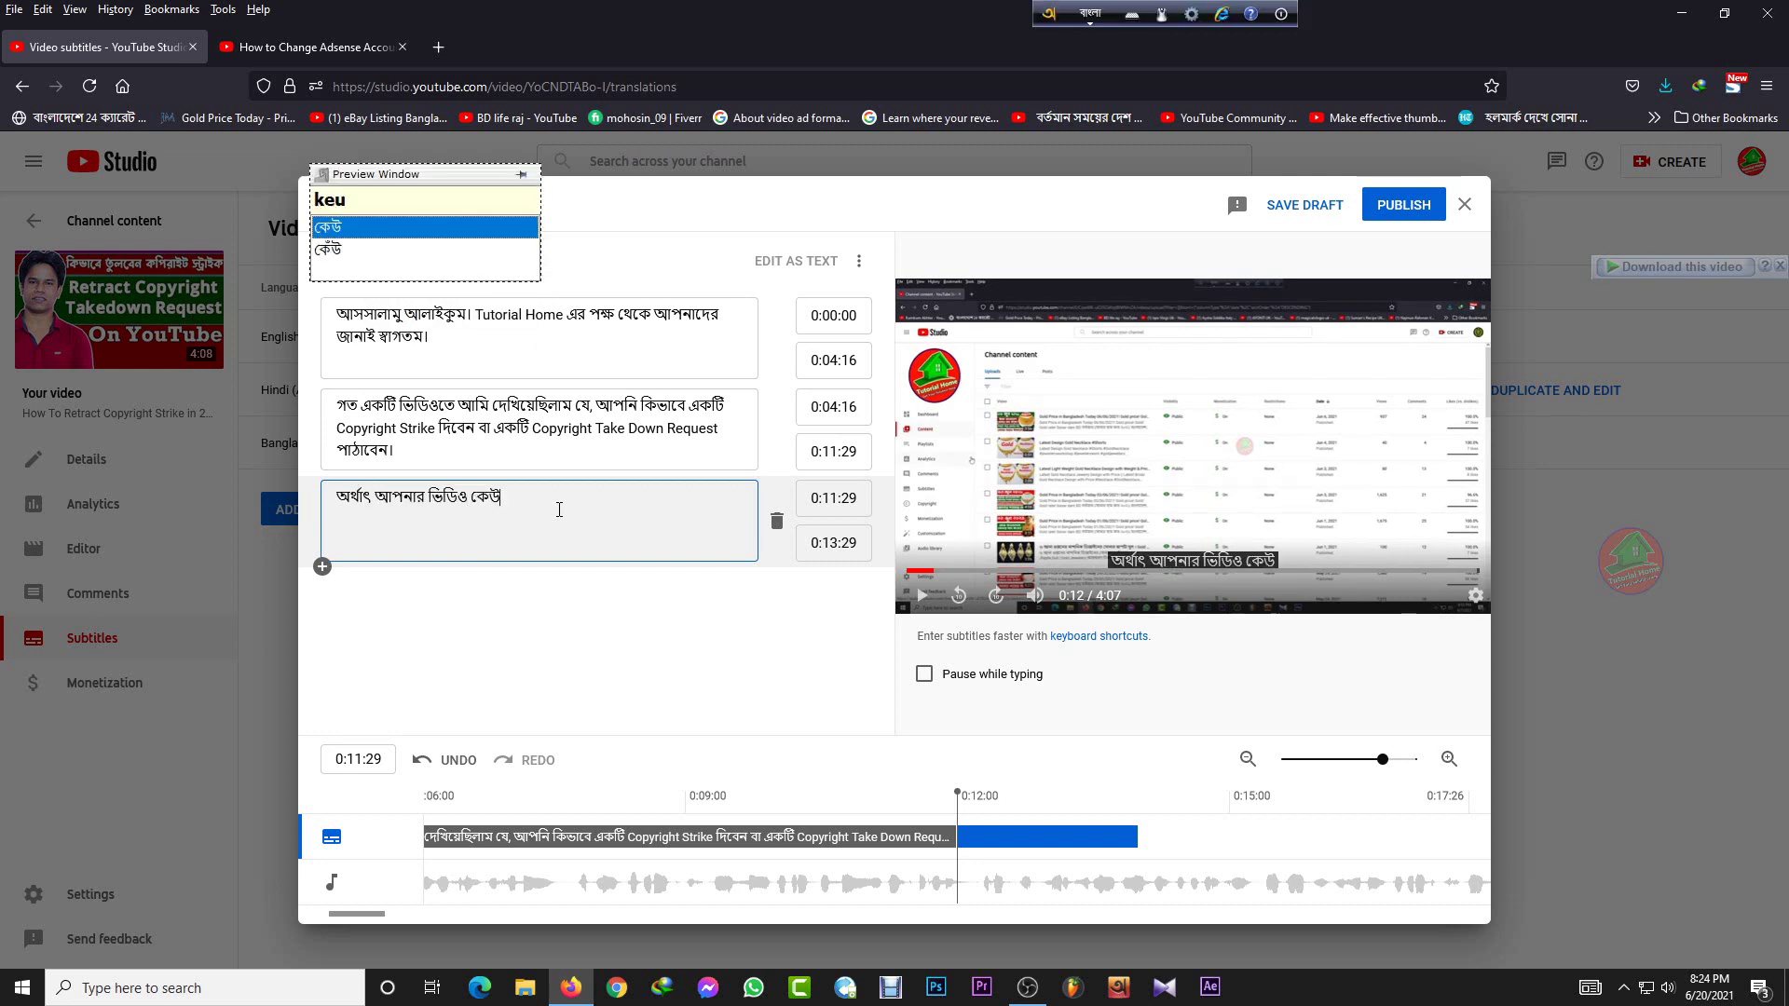
{"action": "type", "text": "jon kopi kore"}
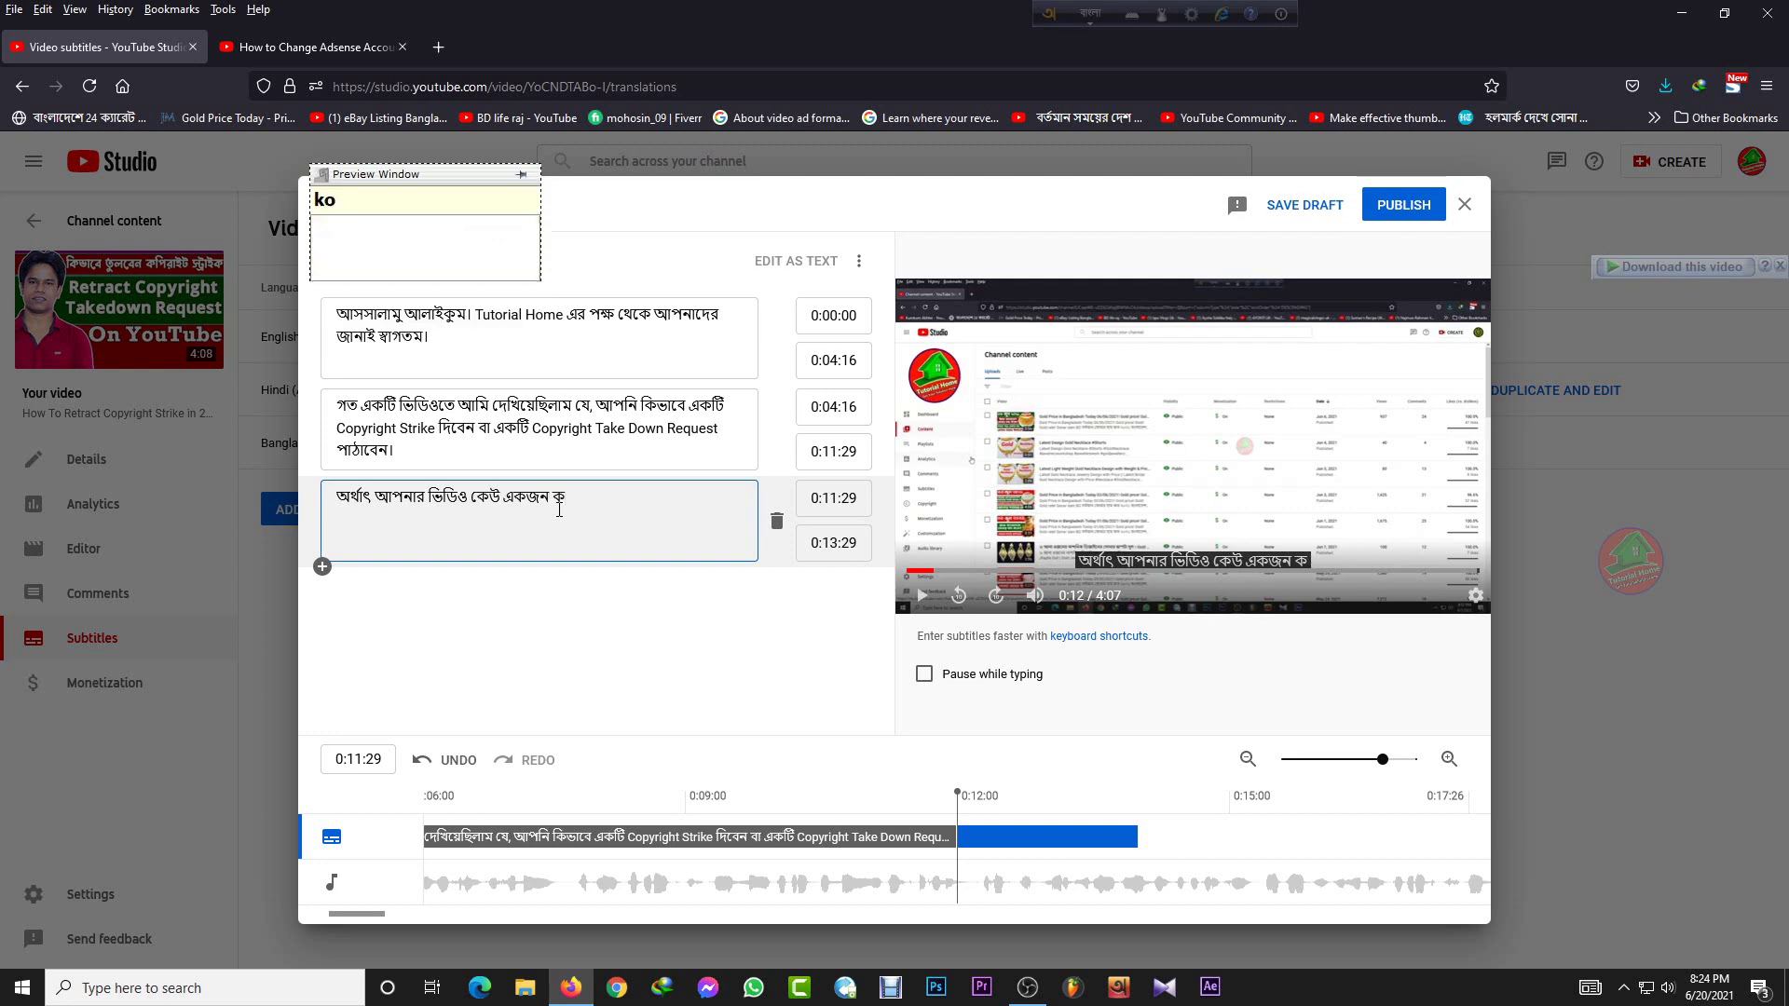
{"action": "type", "text": "che. ta"}
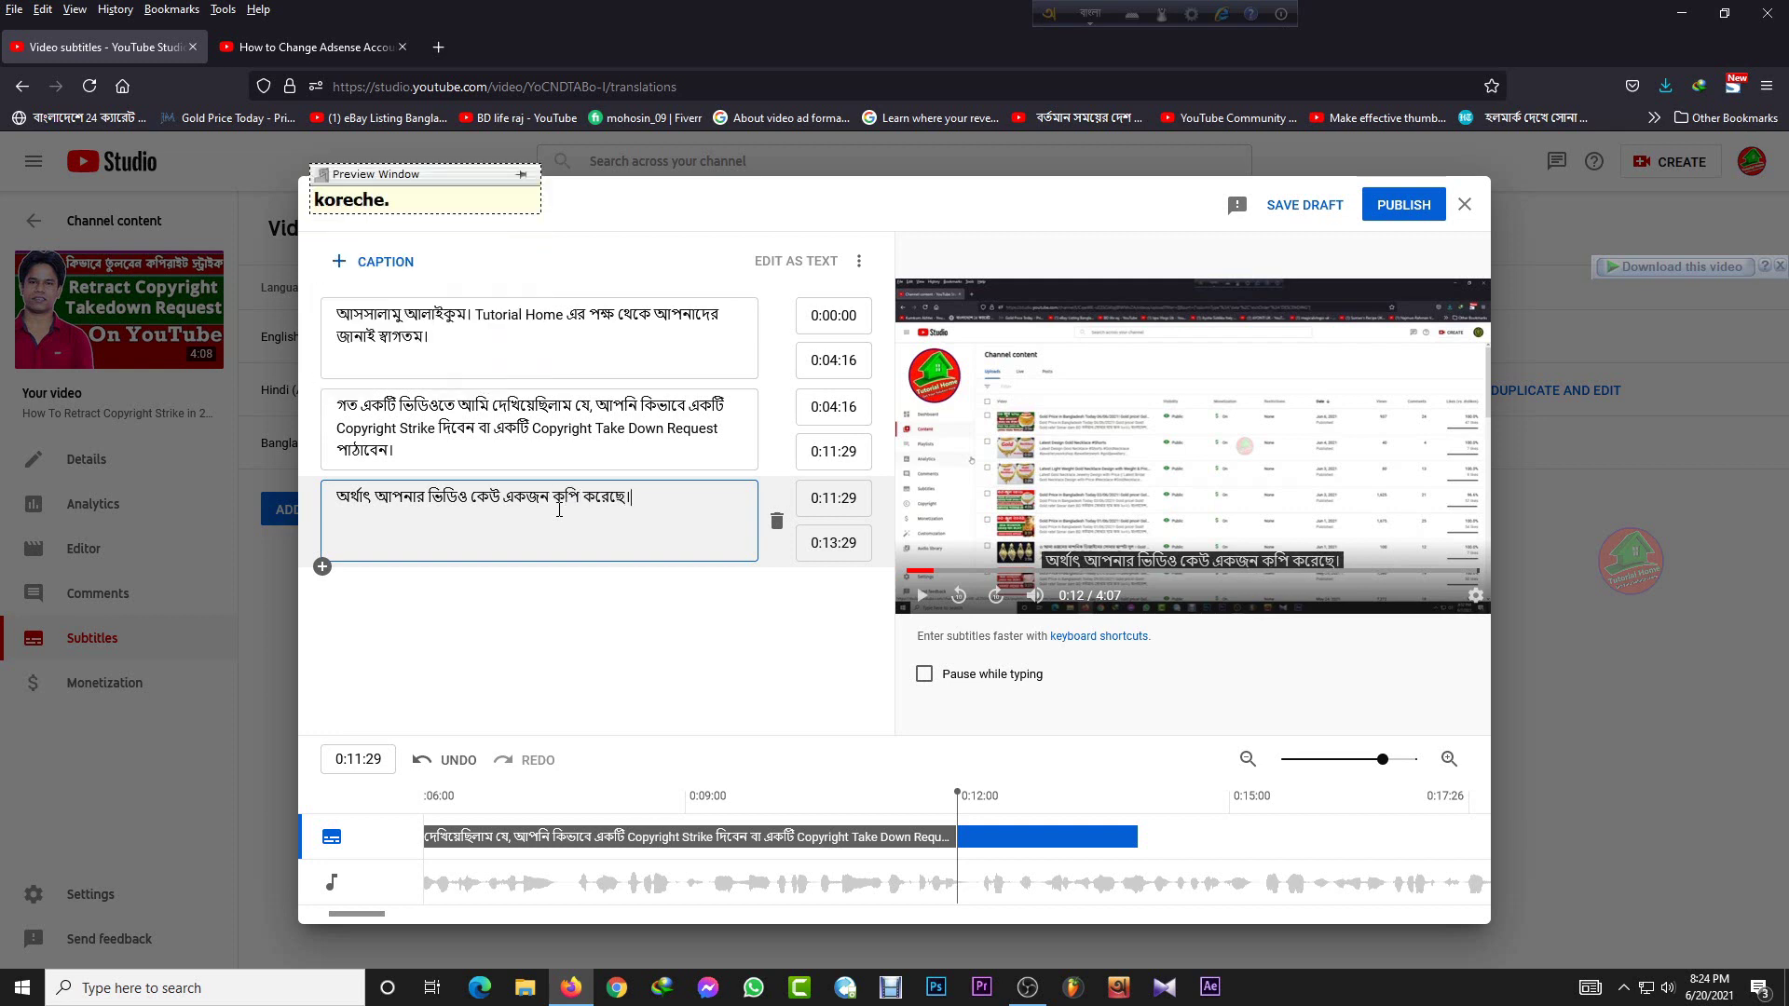
{"action": "type", "text": "ke apni ko"}
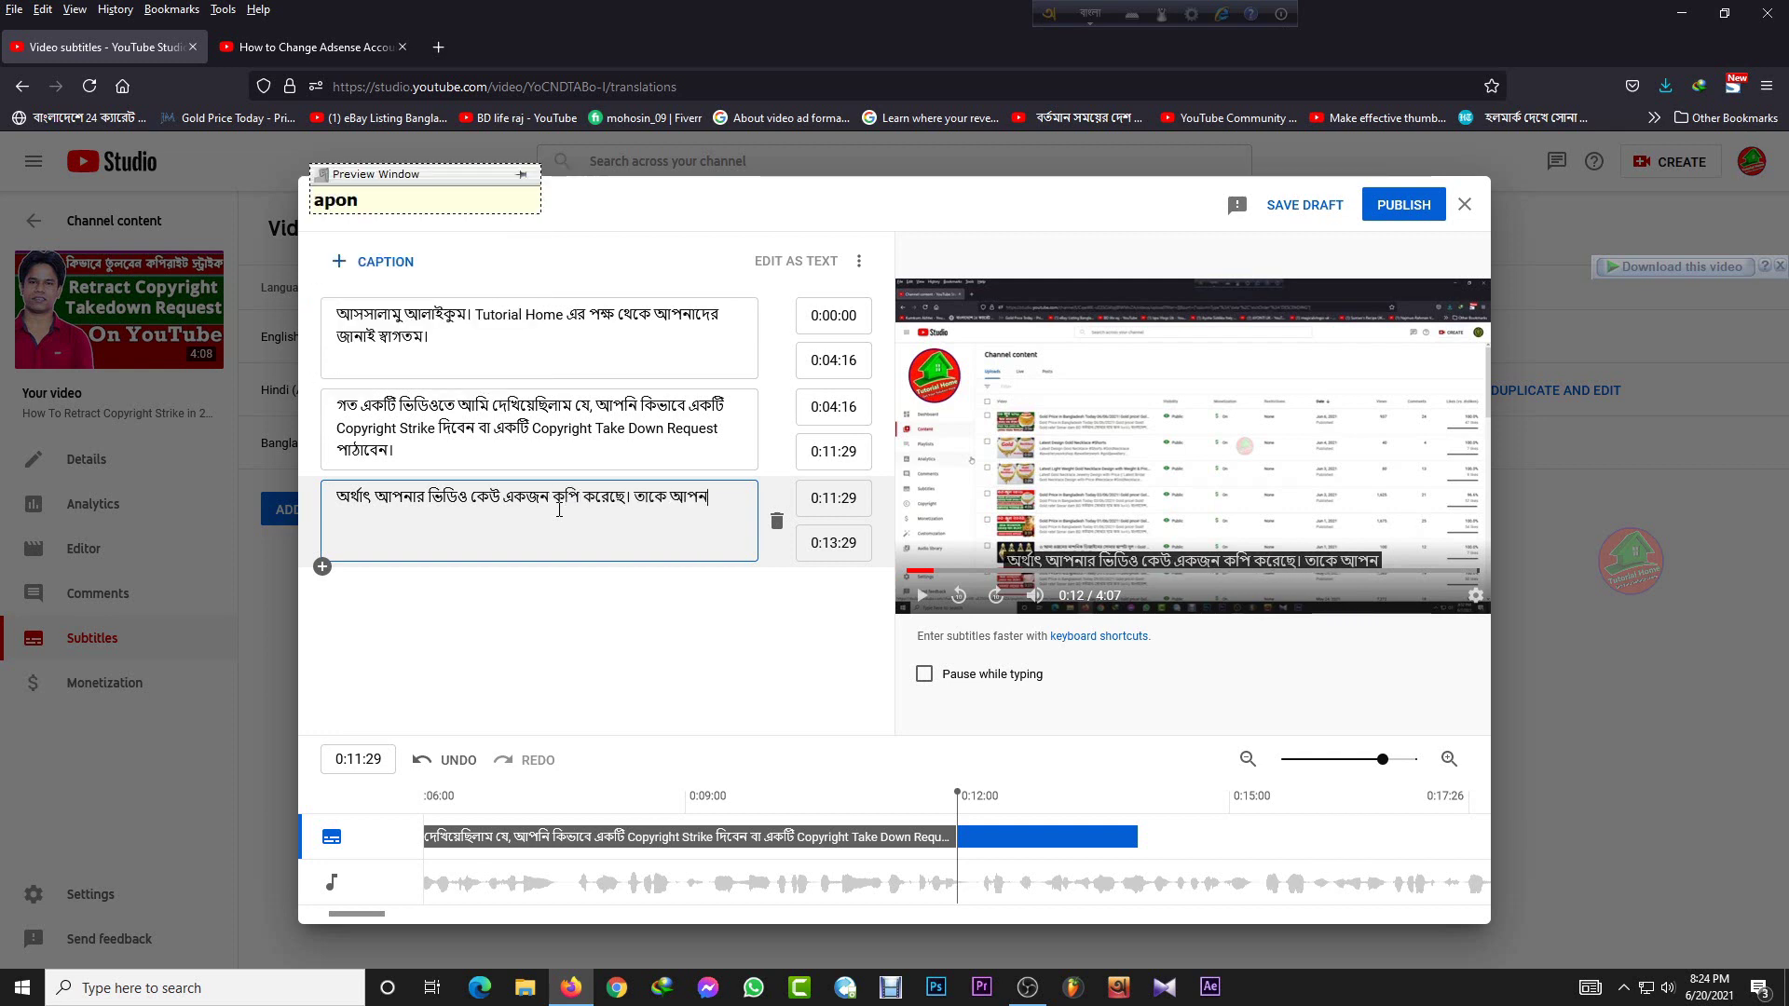
{"action": "key", "text": "BackSpace"}
{"action": "key", "text": "BackSpace"}
{"action": "key", "text": "F12"}
{"action": "type", "text": "Copyright St"}
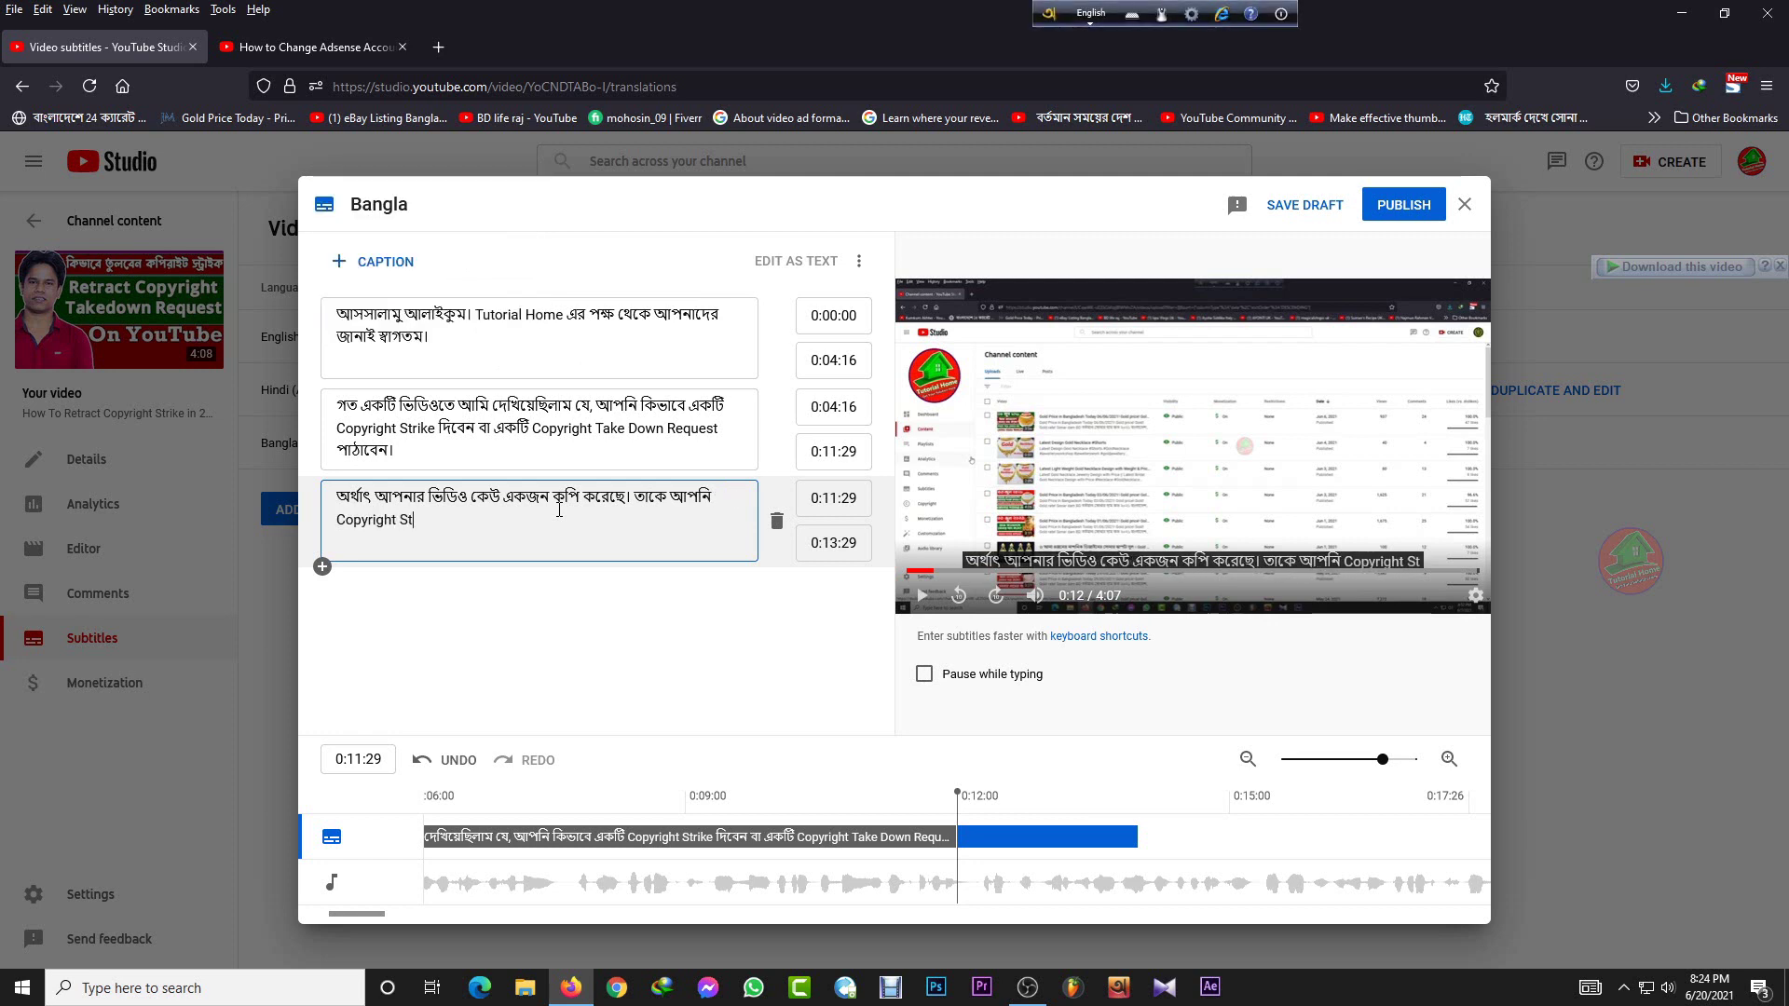
{"action": "type", "text": "rike"}
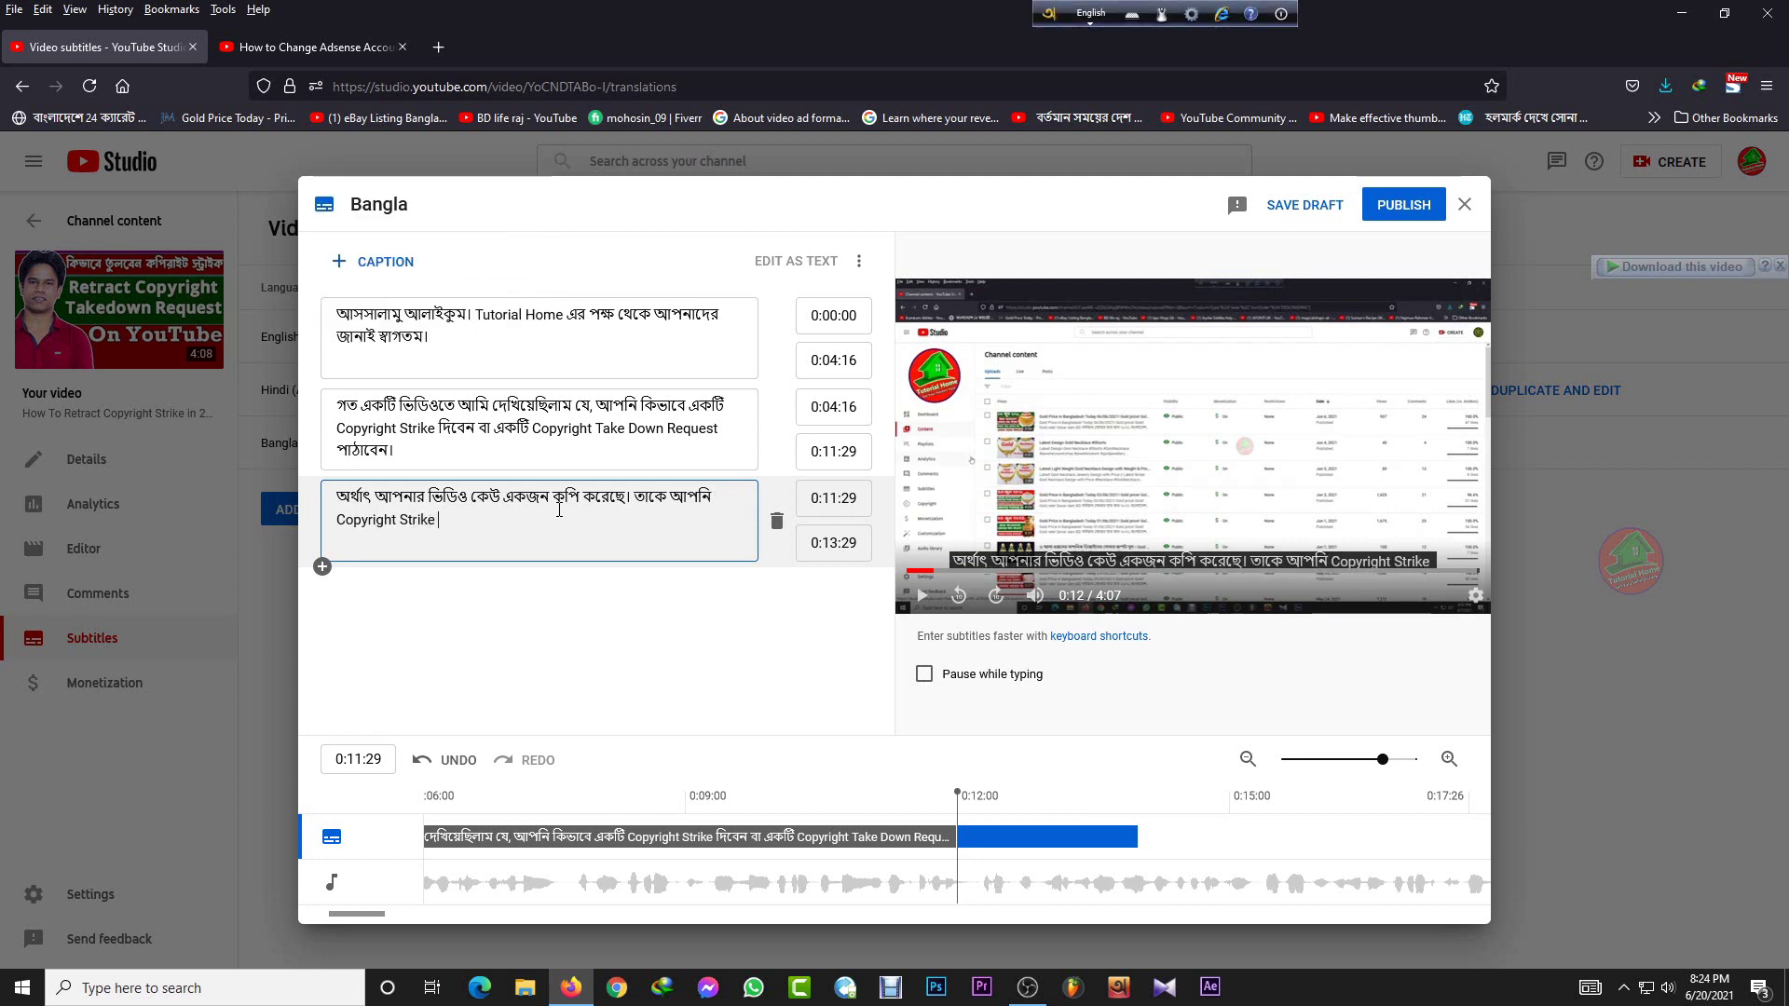
{"action": "key", "text": "F12"}
{"action": "type", "text": "diben"}
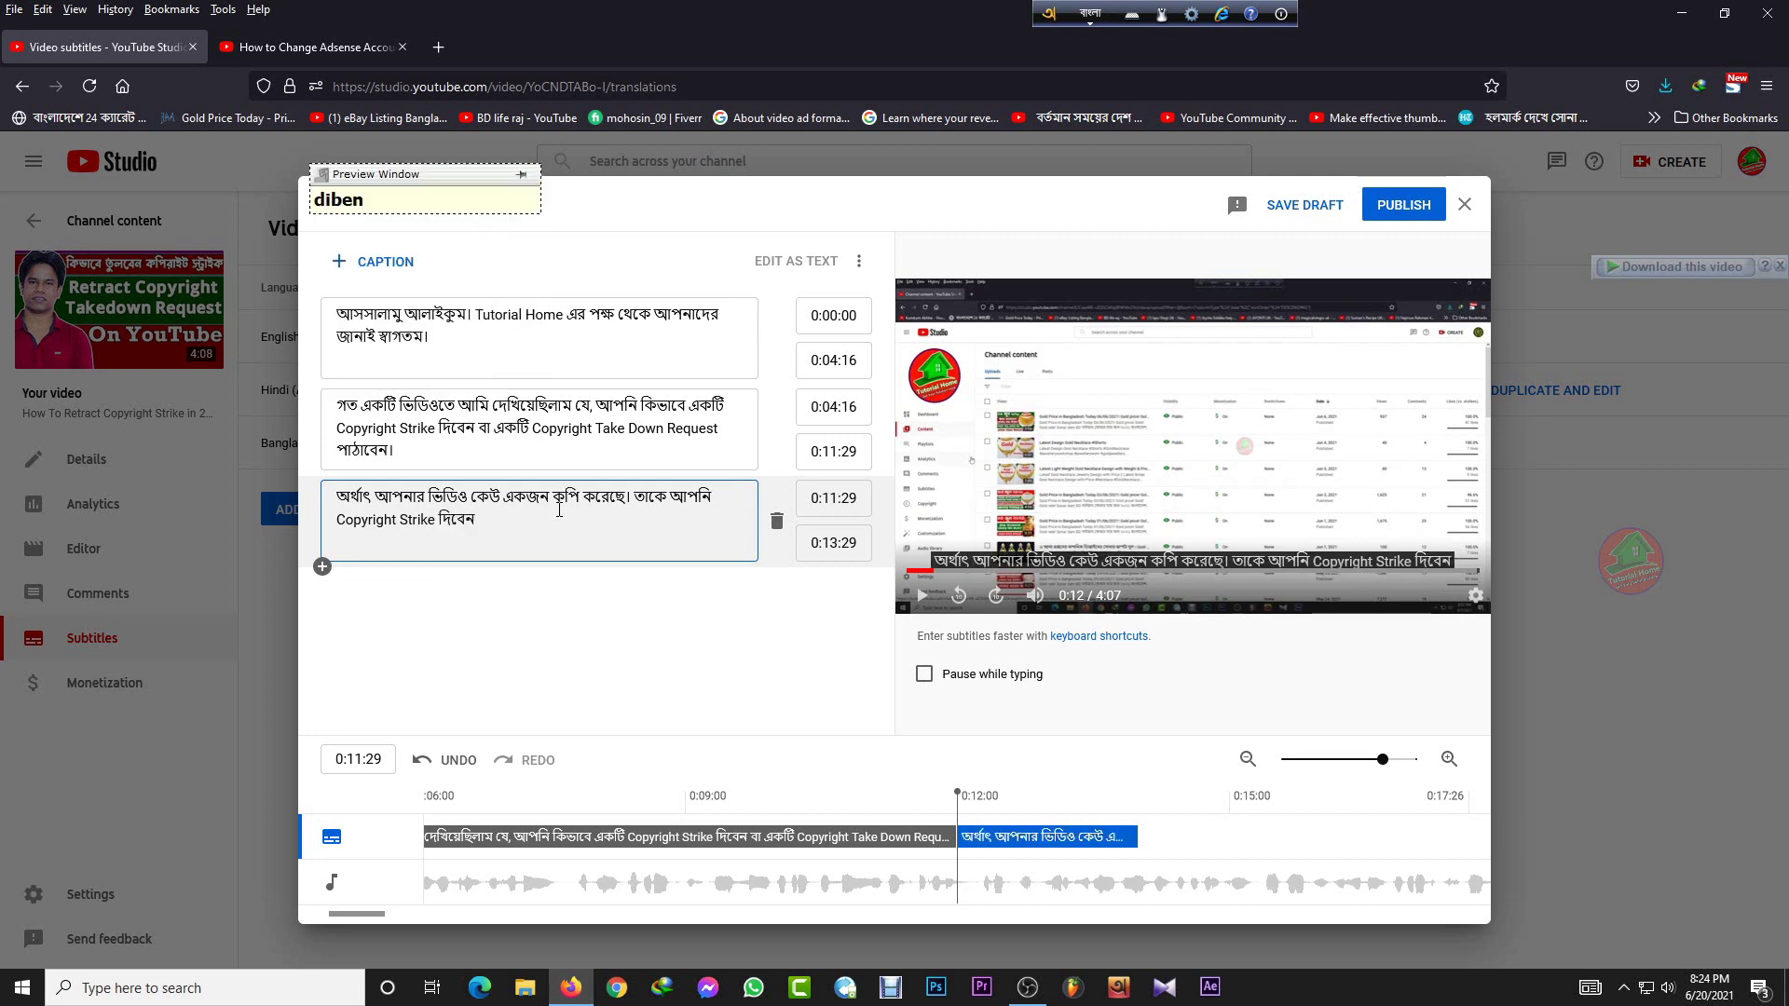
{"action": "type", "text": "."}
Step: Play the video through the third sentence and extend the third caption's end time to 0:18:06
{"action": "key", "text": "shift+space"}
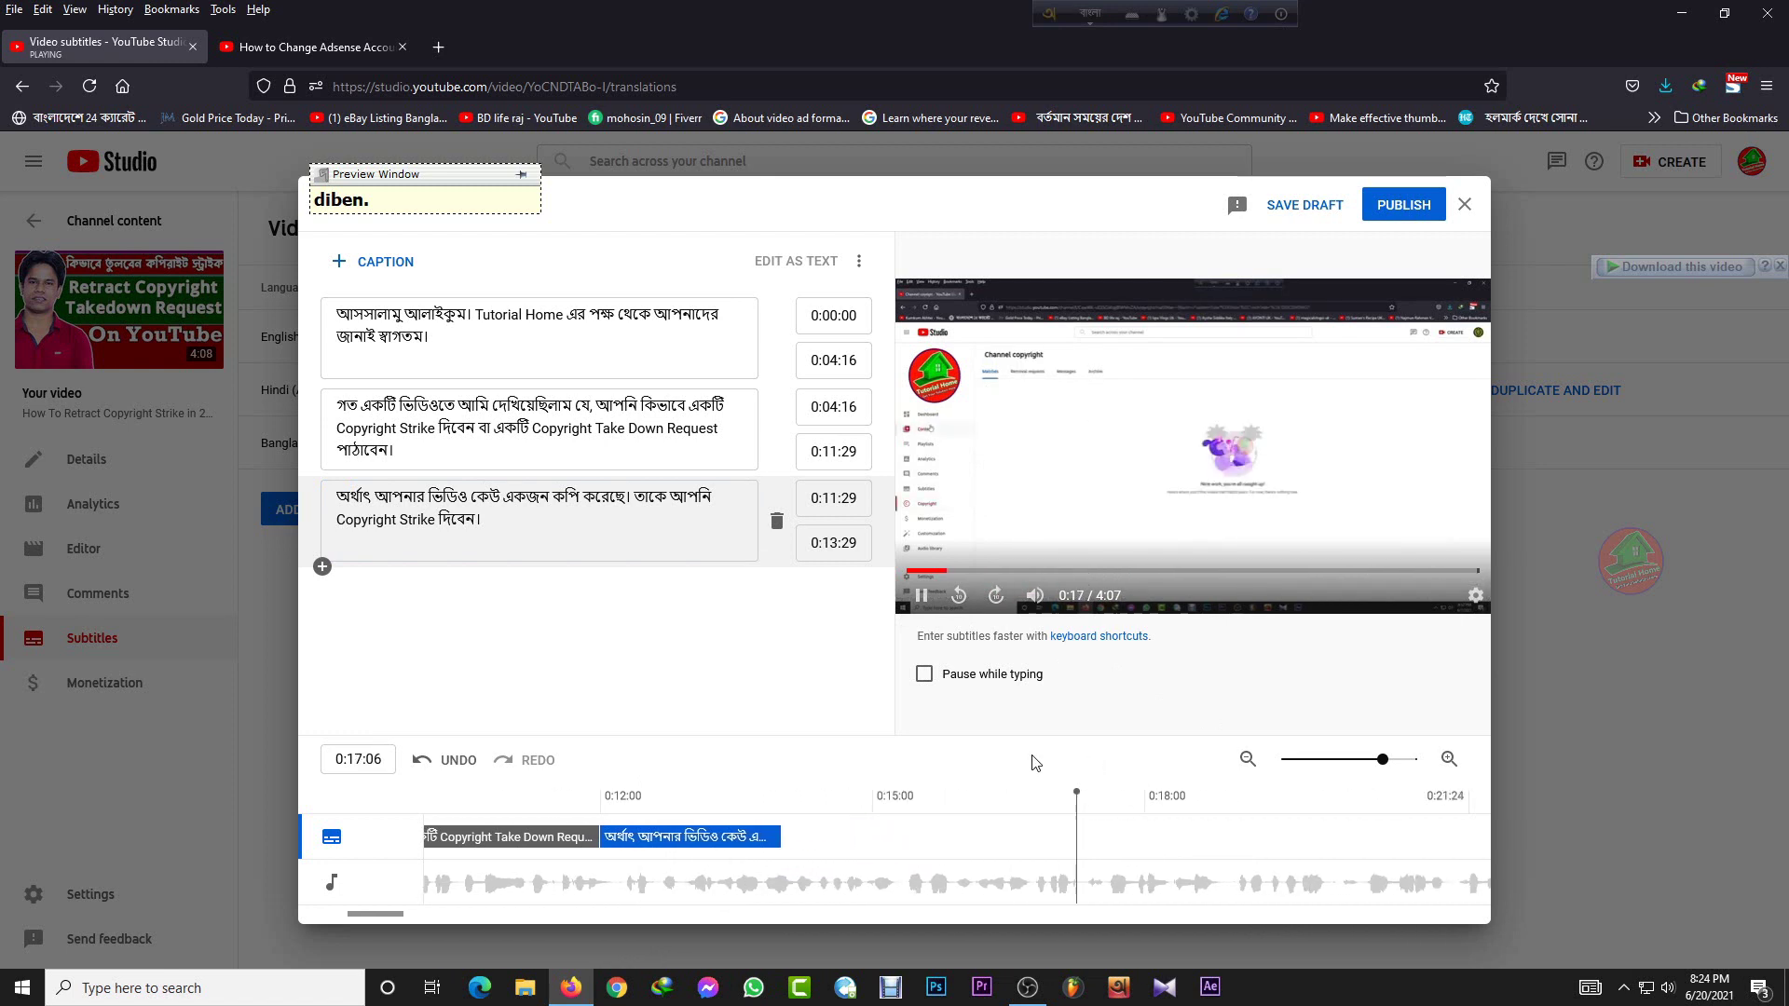
{"action": "left_click", "coordinate": [590, 521]}
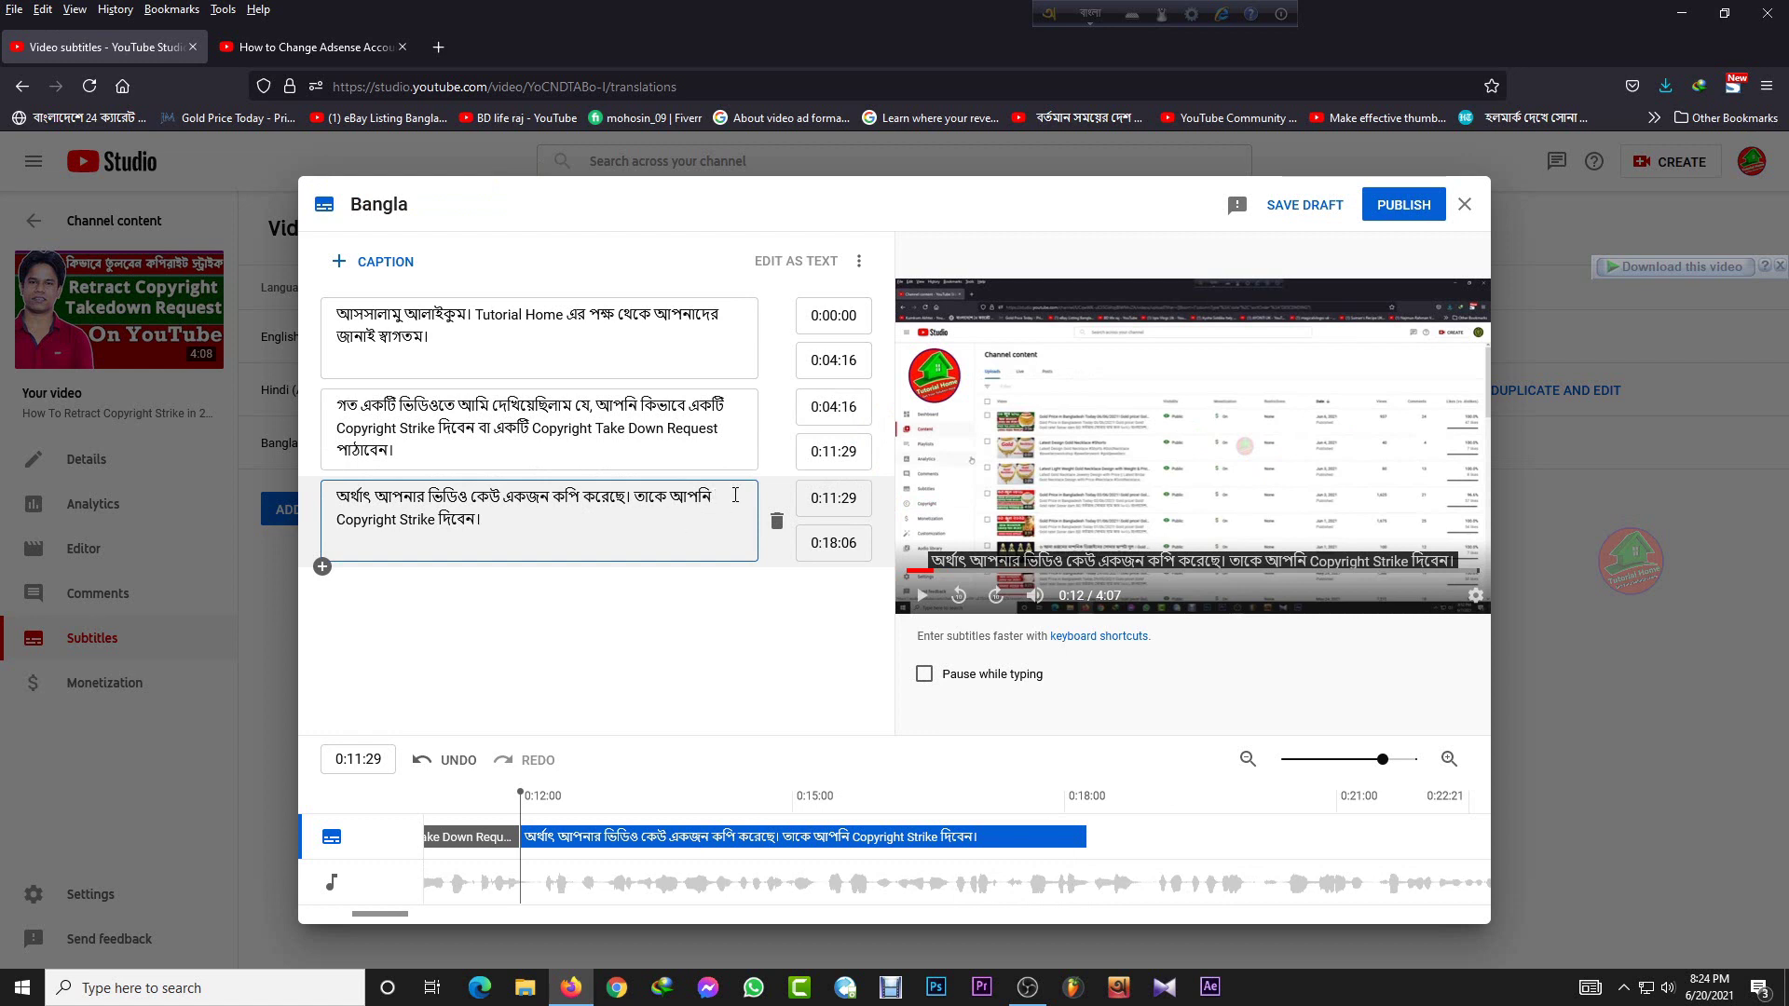
Step: Insert "কিভাবে" before "Copyright Strike" in the third caption and replace its closing punctuation with a question mark
{"action": "type", "text": "কিভাবে"}
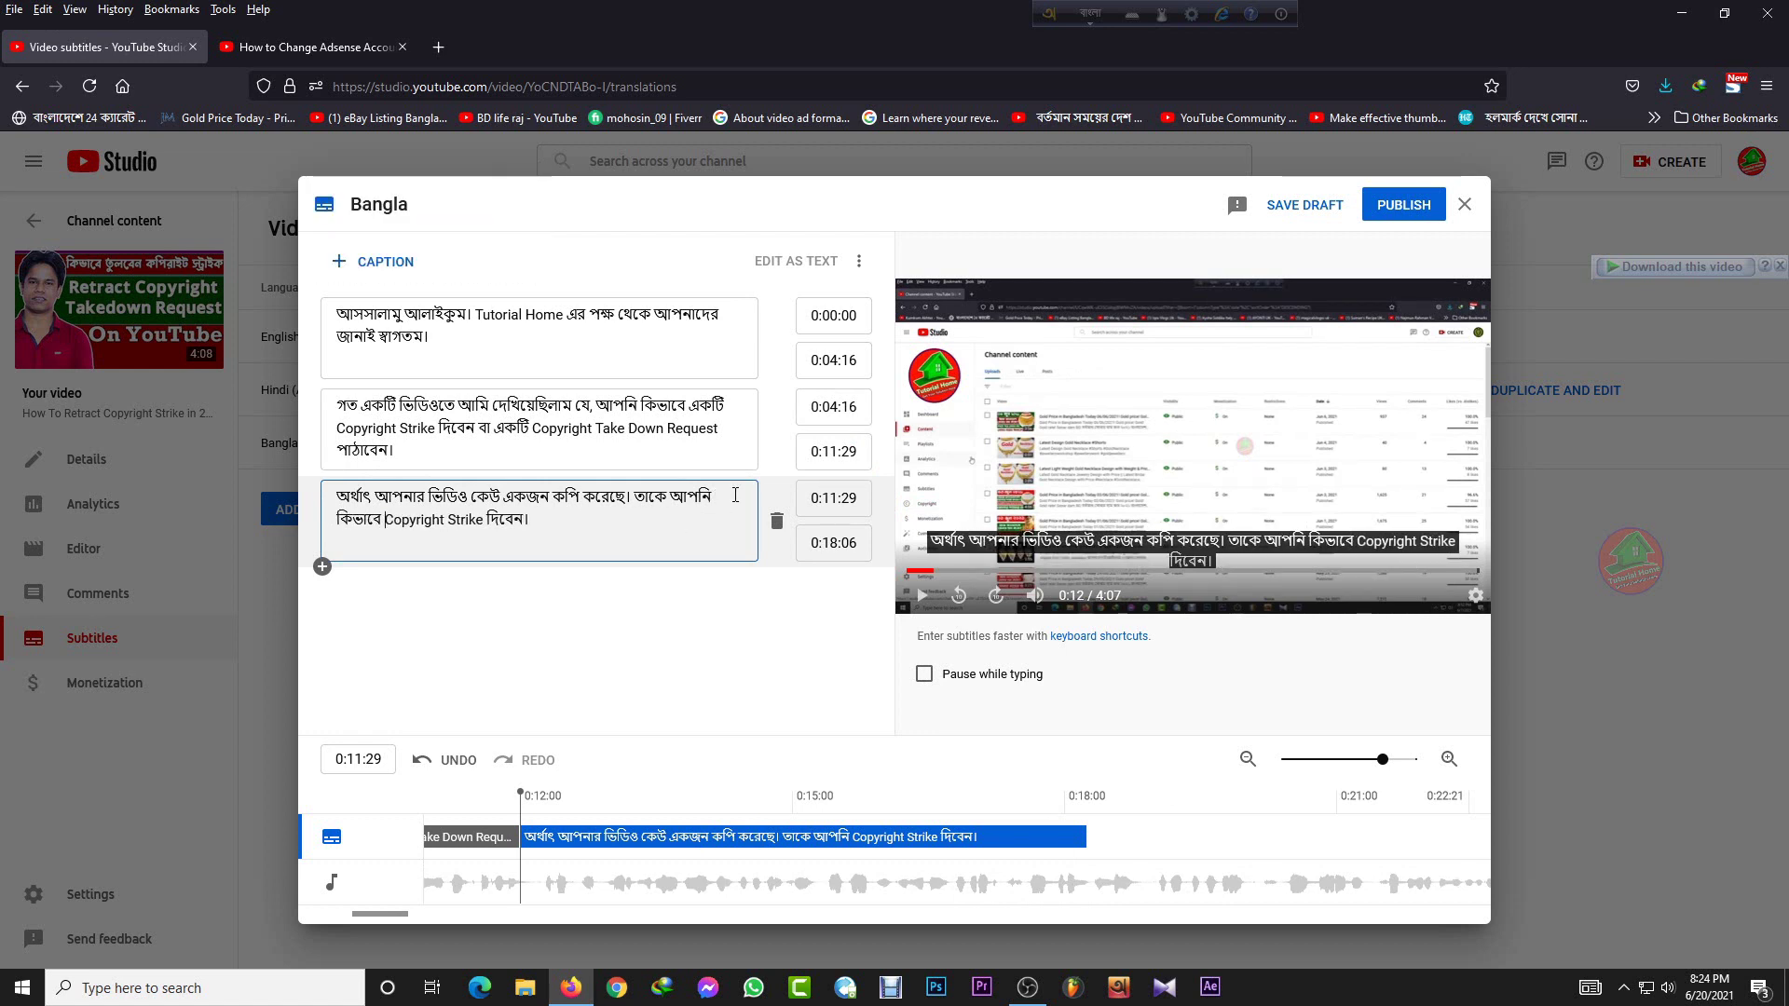
{"action": "left_click", "coordinate": [548, 524]}
{"action": "key", "text": "BackSpace"}
{"action": "type", "text": "?"}
Step: Finish editing the third caption and publish the Bangla subtitles
{"action": "left_click", "coordinate": [590, 606]}
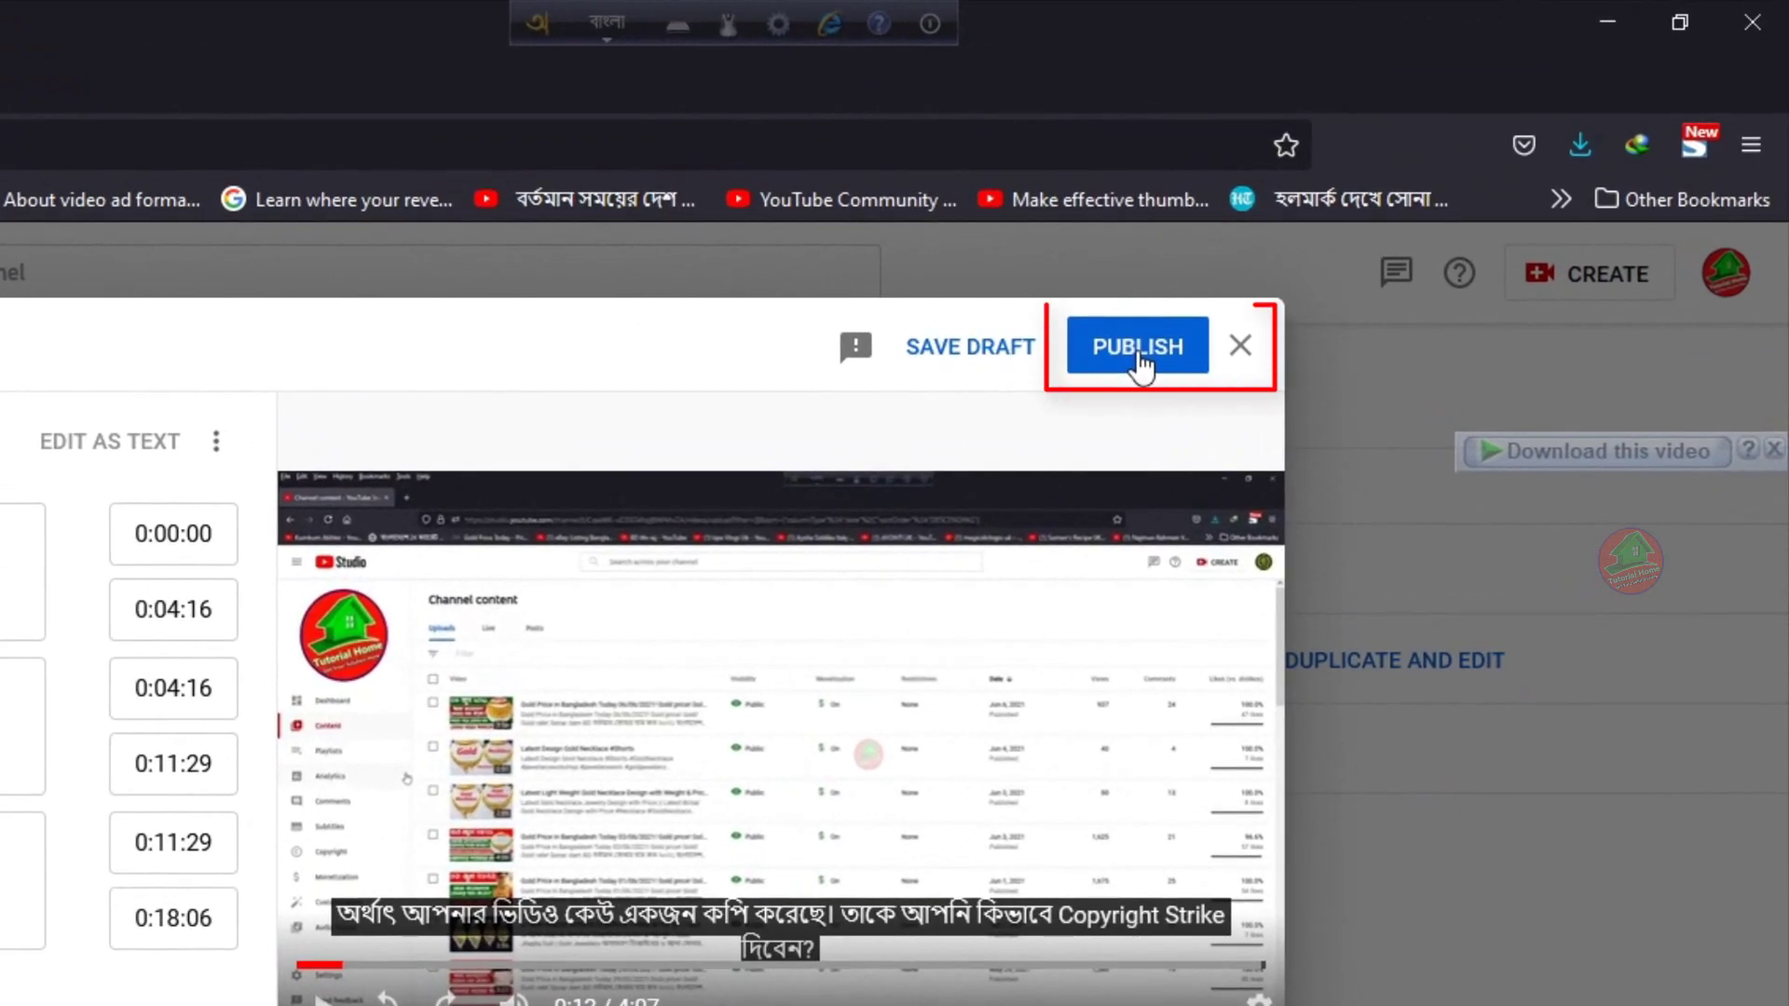
{"action": "left_click", "coordinate": [1139, 352]}
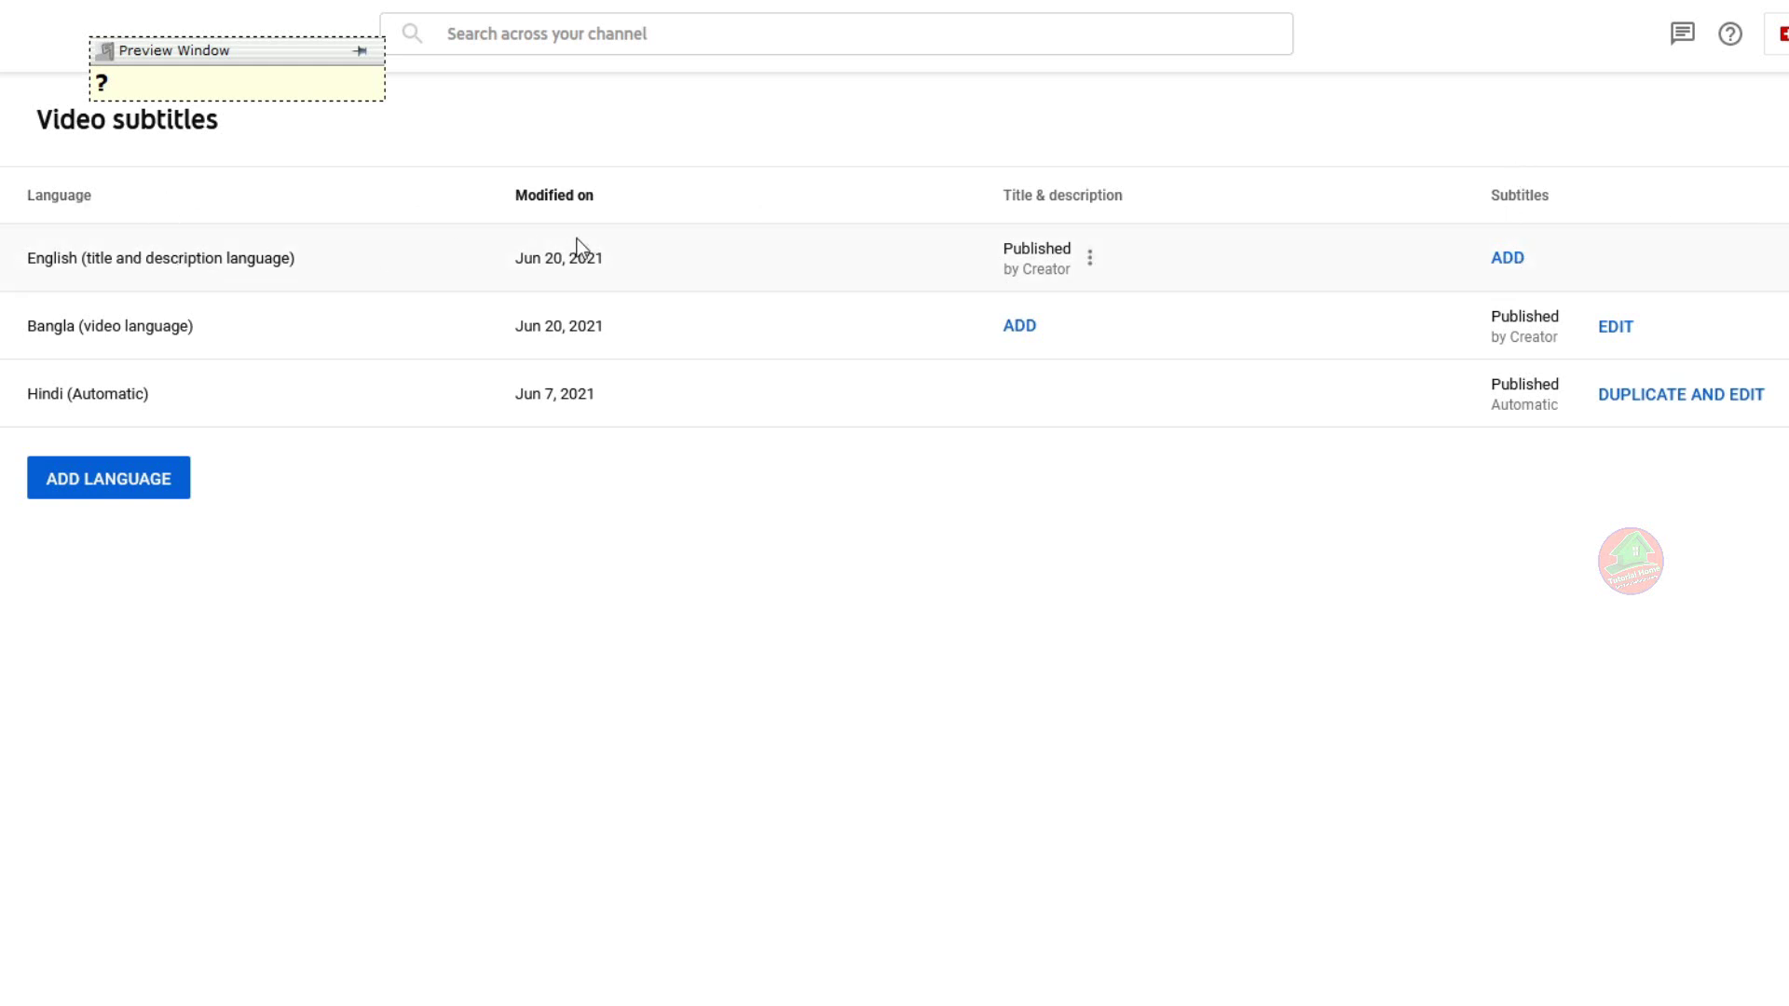
{"action": "left_click", "coordinate": [119, 494]}
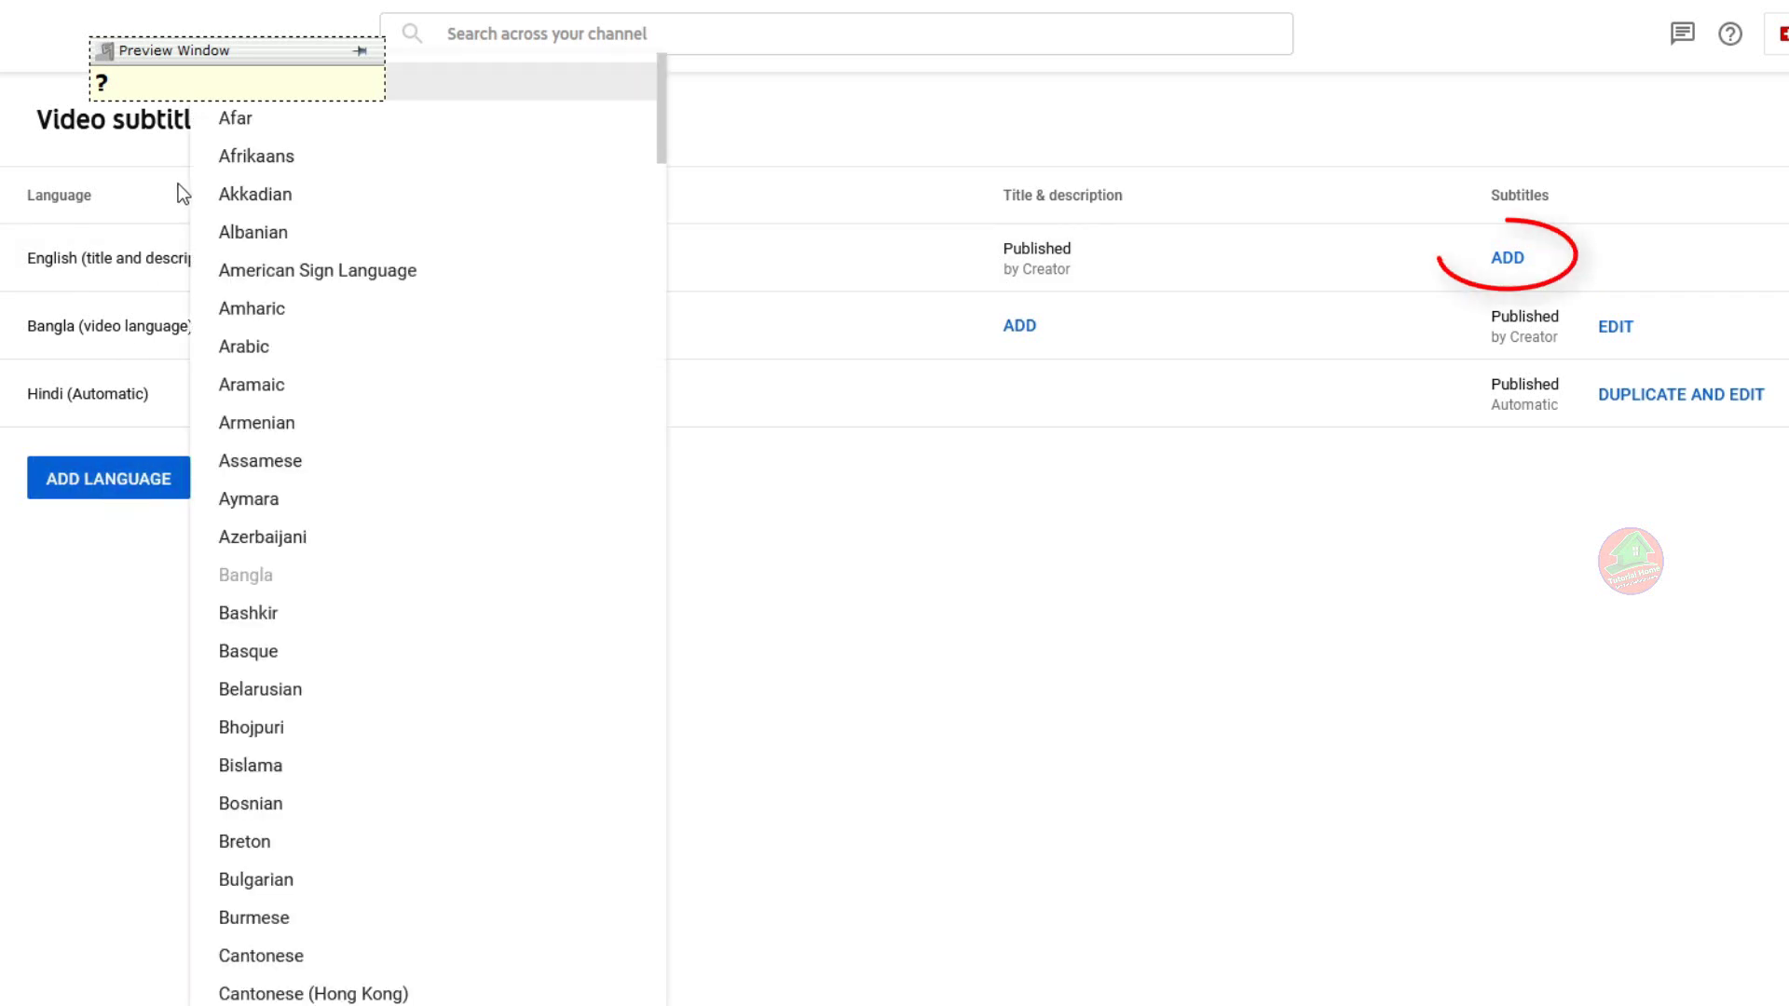
{"action": "scroll", "coordinate": [363, 597], "scroll_direction": "down", "scroll_amount": 5}
{"action": "scroll", "coordinate": [368, 611], "scroll_direction": "down", "scroll_amount": 5}
{"action": "left_click", "coordinate": [889, 450]}
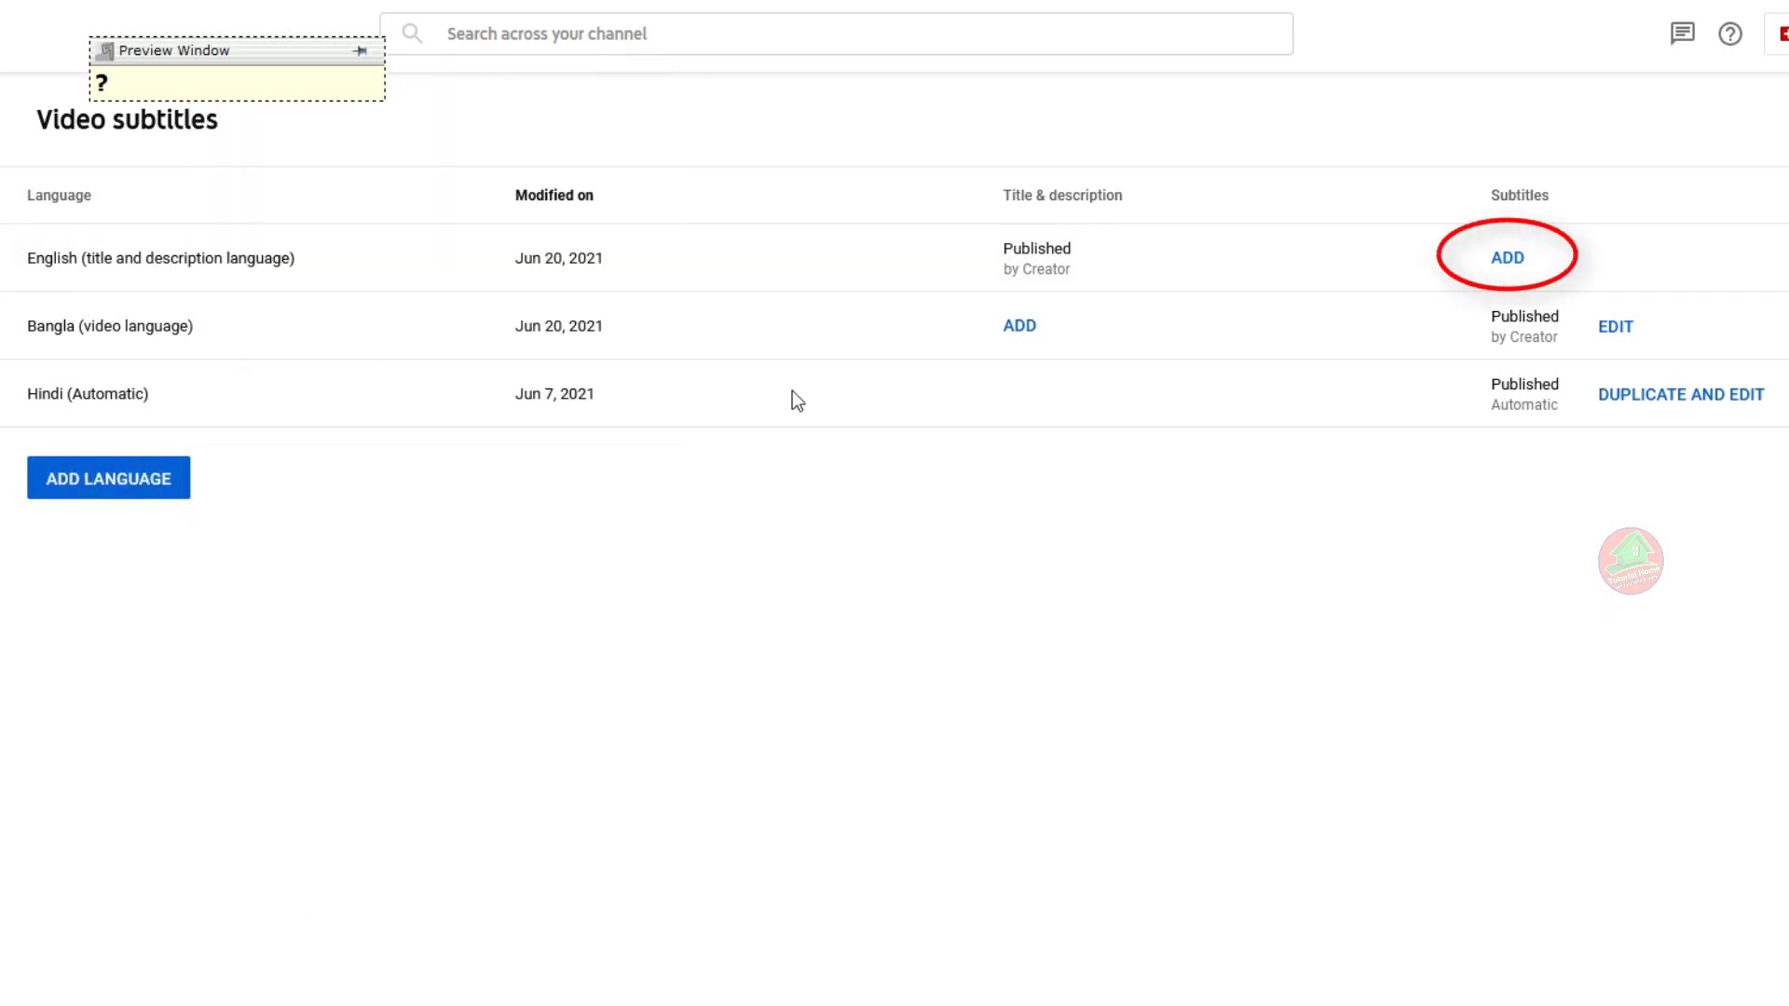
Step: Add English subtitles to the video using the Auto-translate method
{"action": "left_click", "coordinate": [1509, 258]}
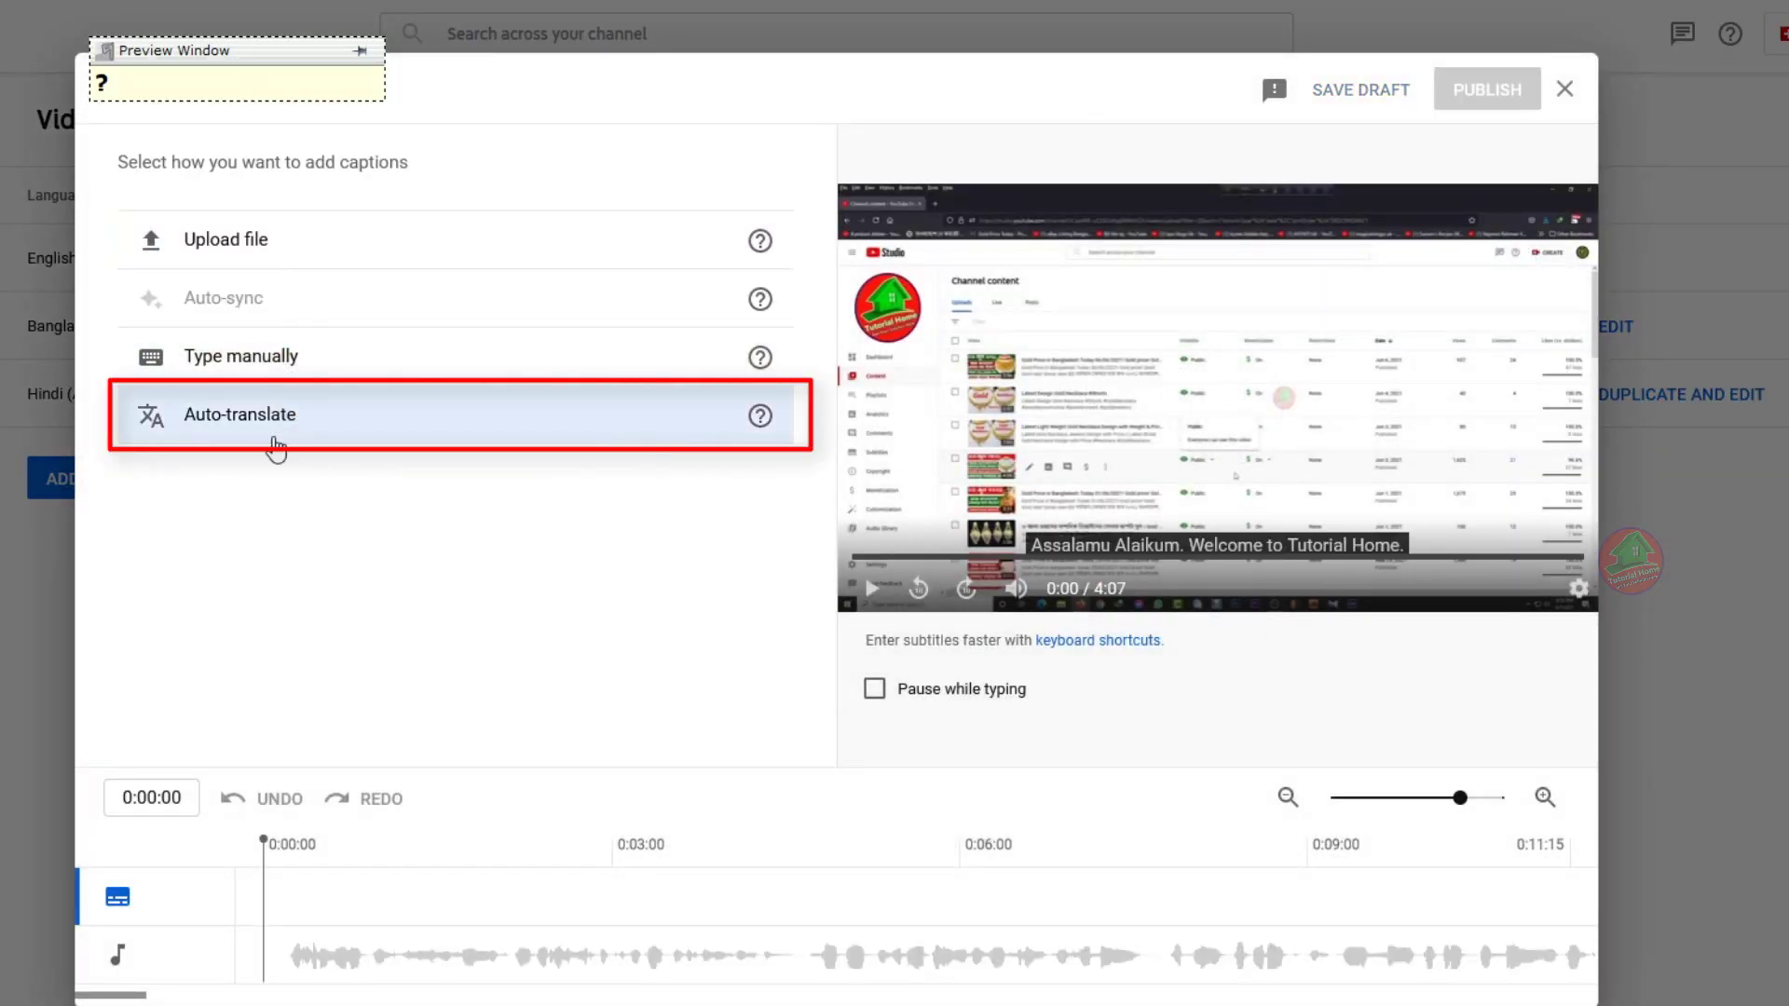
{"action": "left_click", "coordinate": [322, 431]}
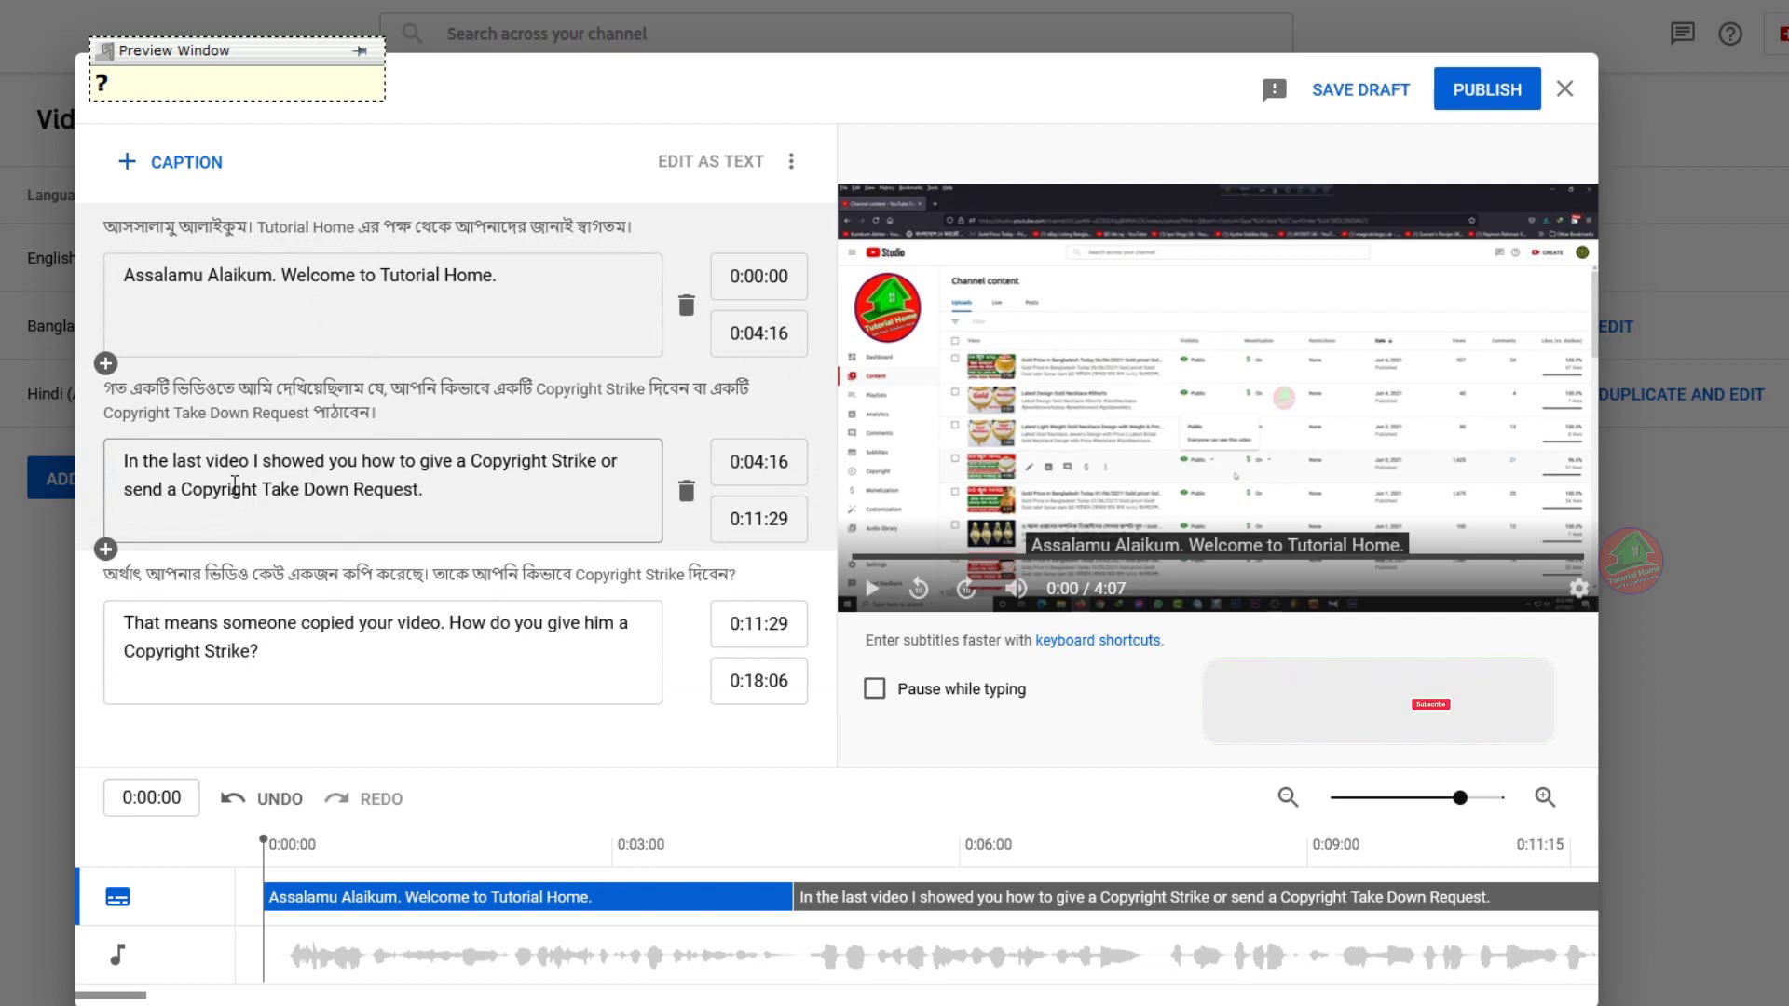
Step: Review the three auto-translated English captions against the Bangla originals and publish the English subtitles
{"action": "left_click", "coordinate": [386, 652]}
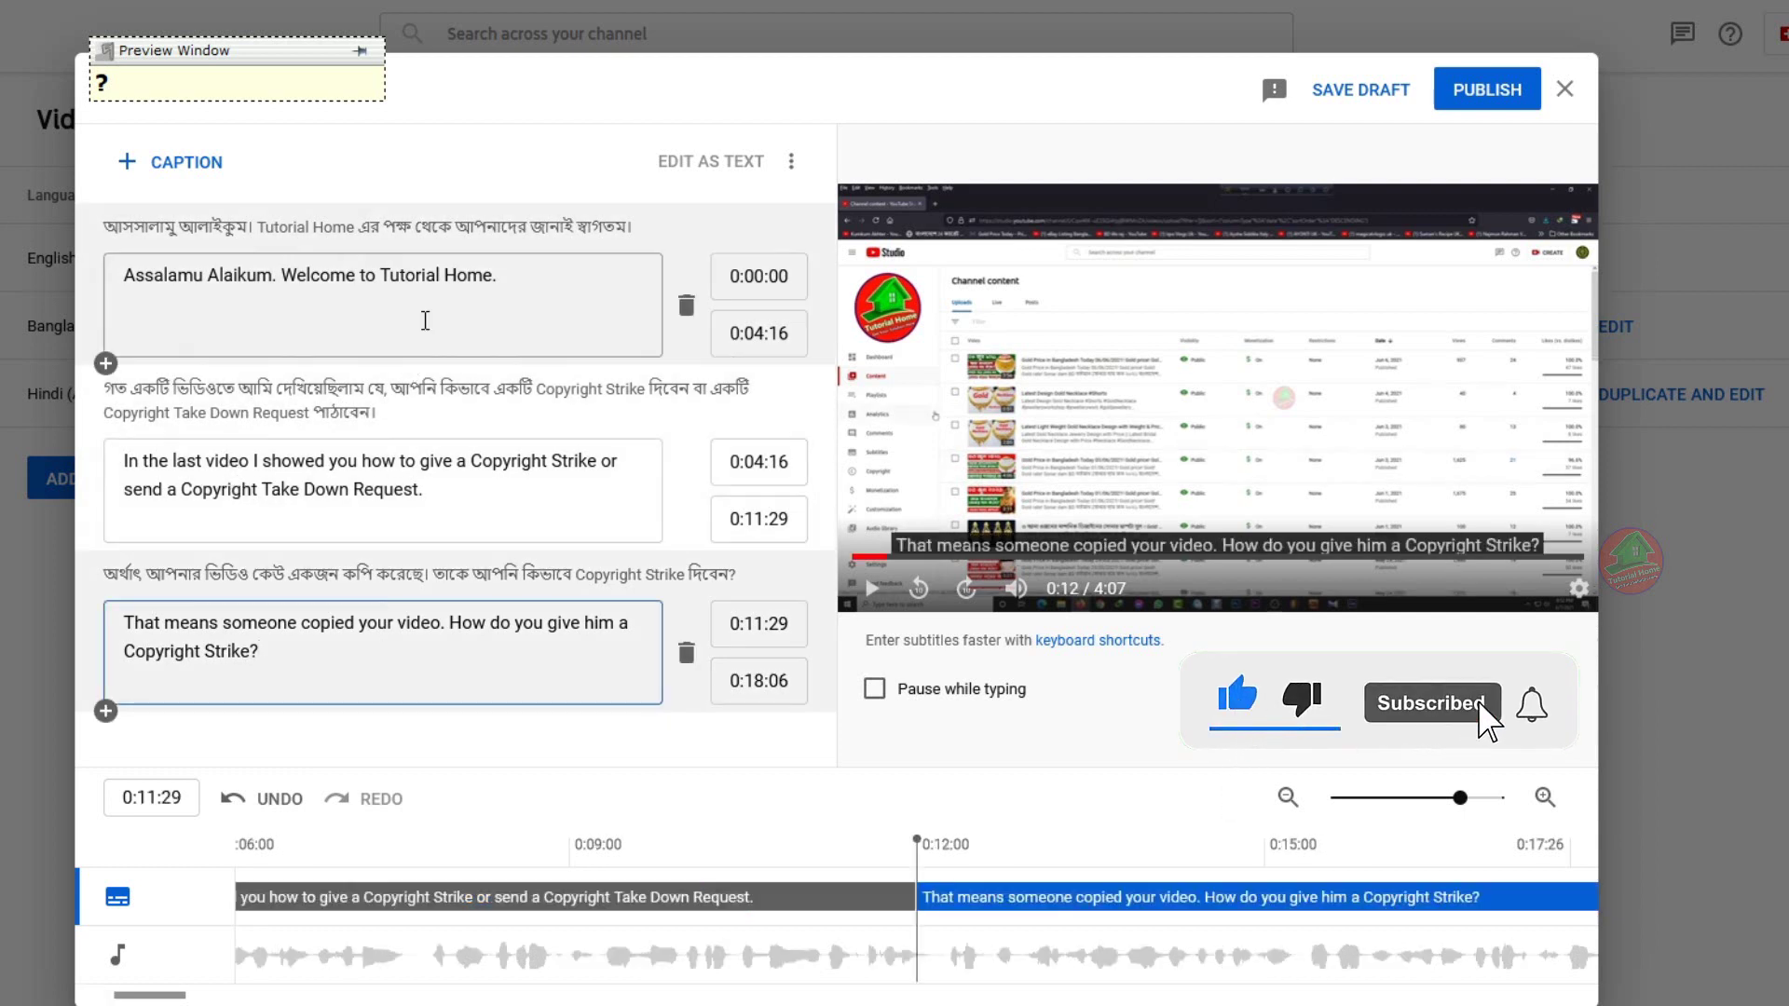
{"action": "left_click", "coordinate": [429, 308]}
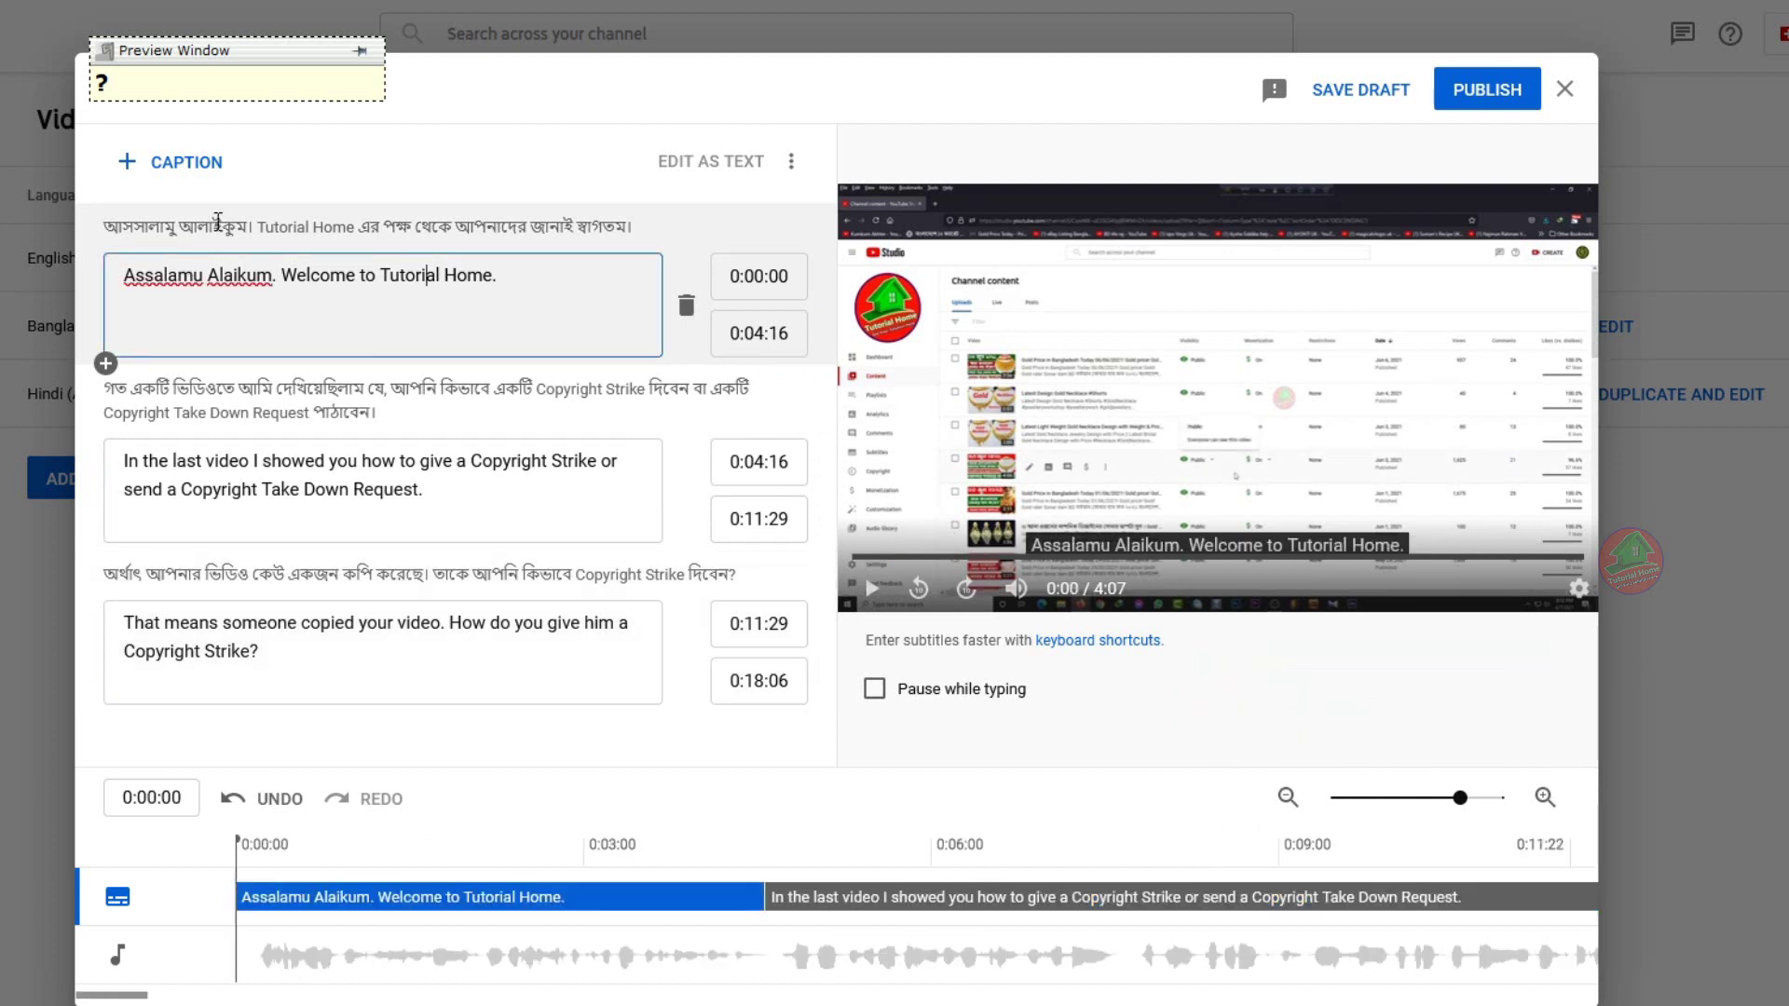
{"action": "left_click", "coordinate": [386, 489]}
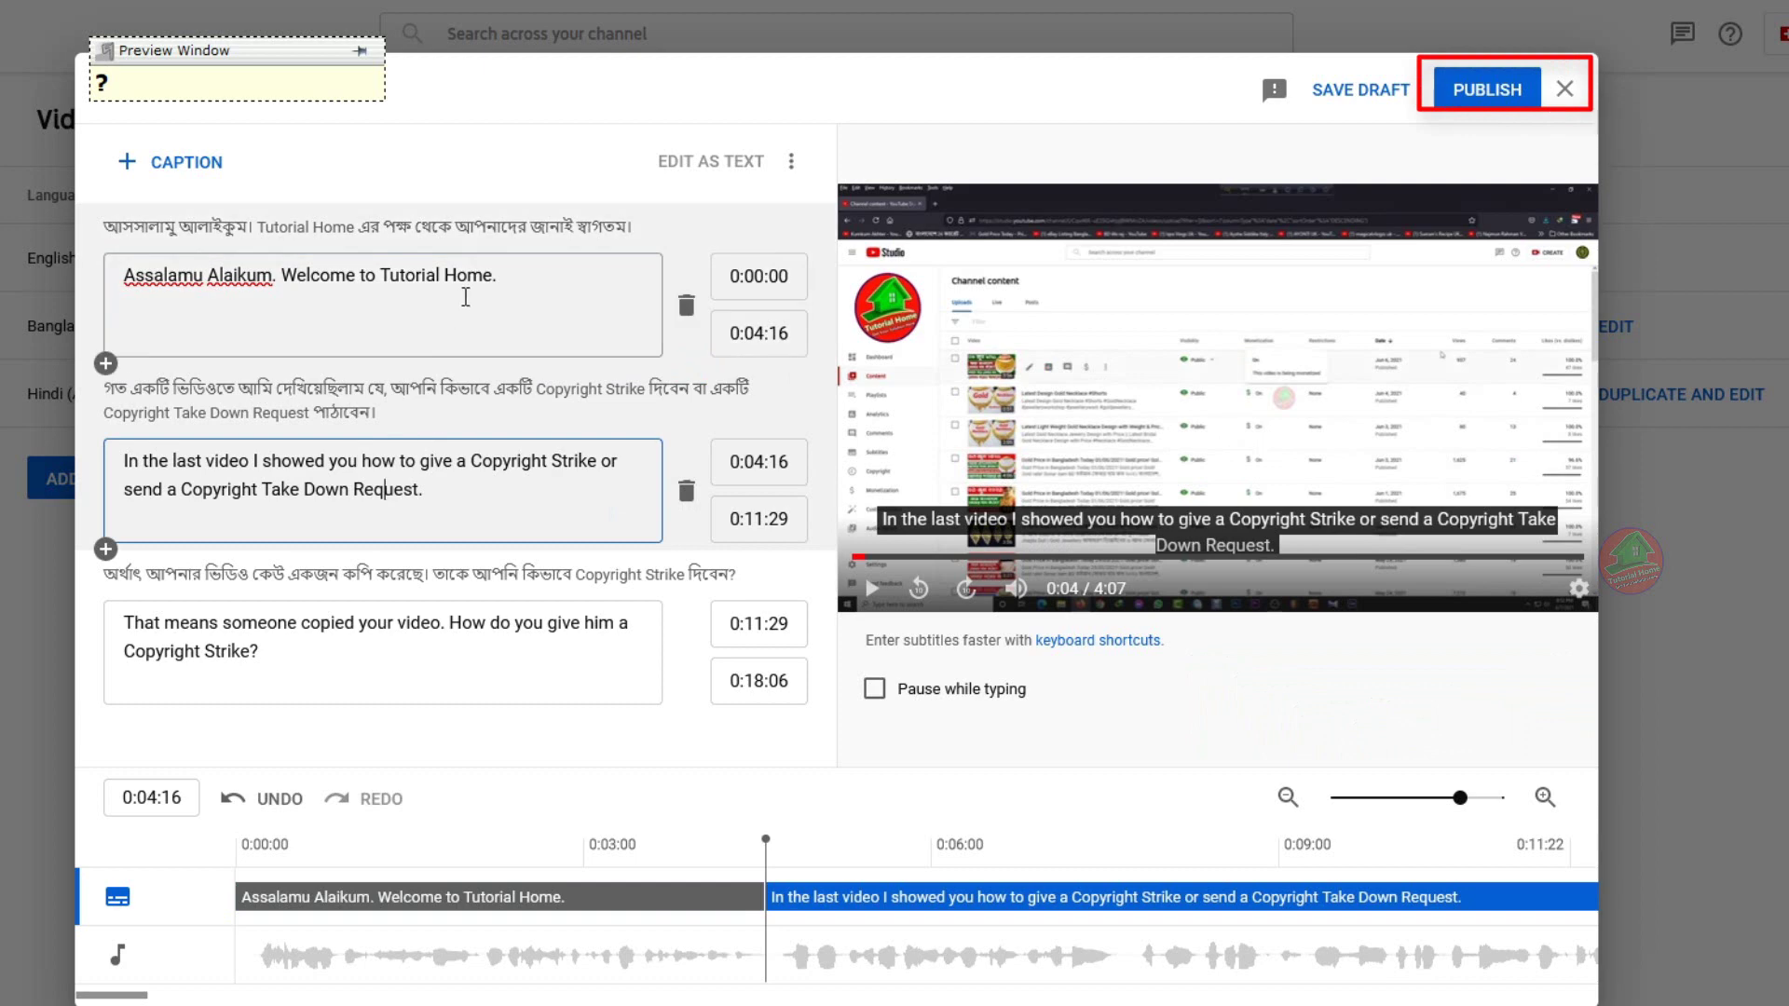
{"action": "key", "text": "Tab"}
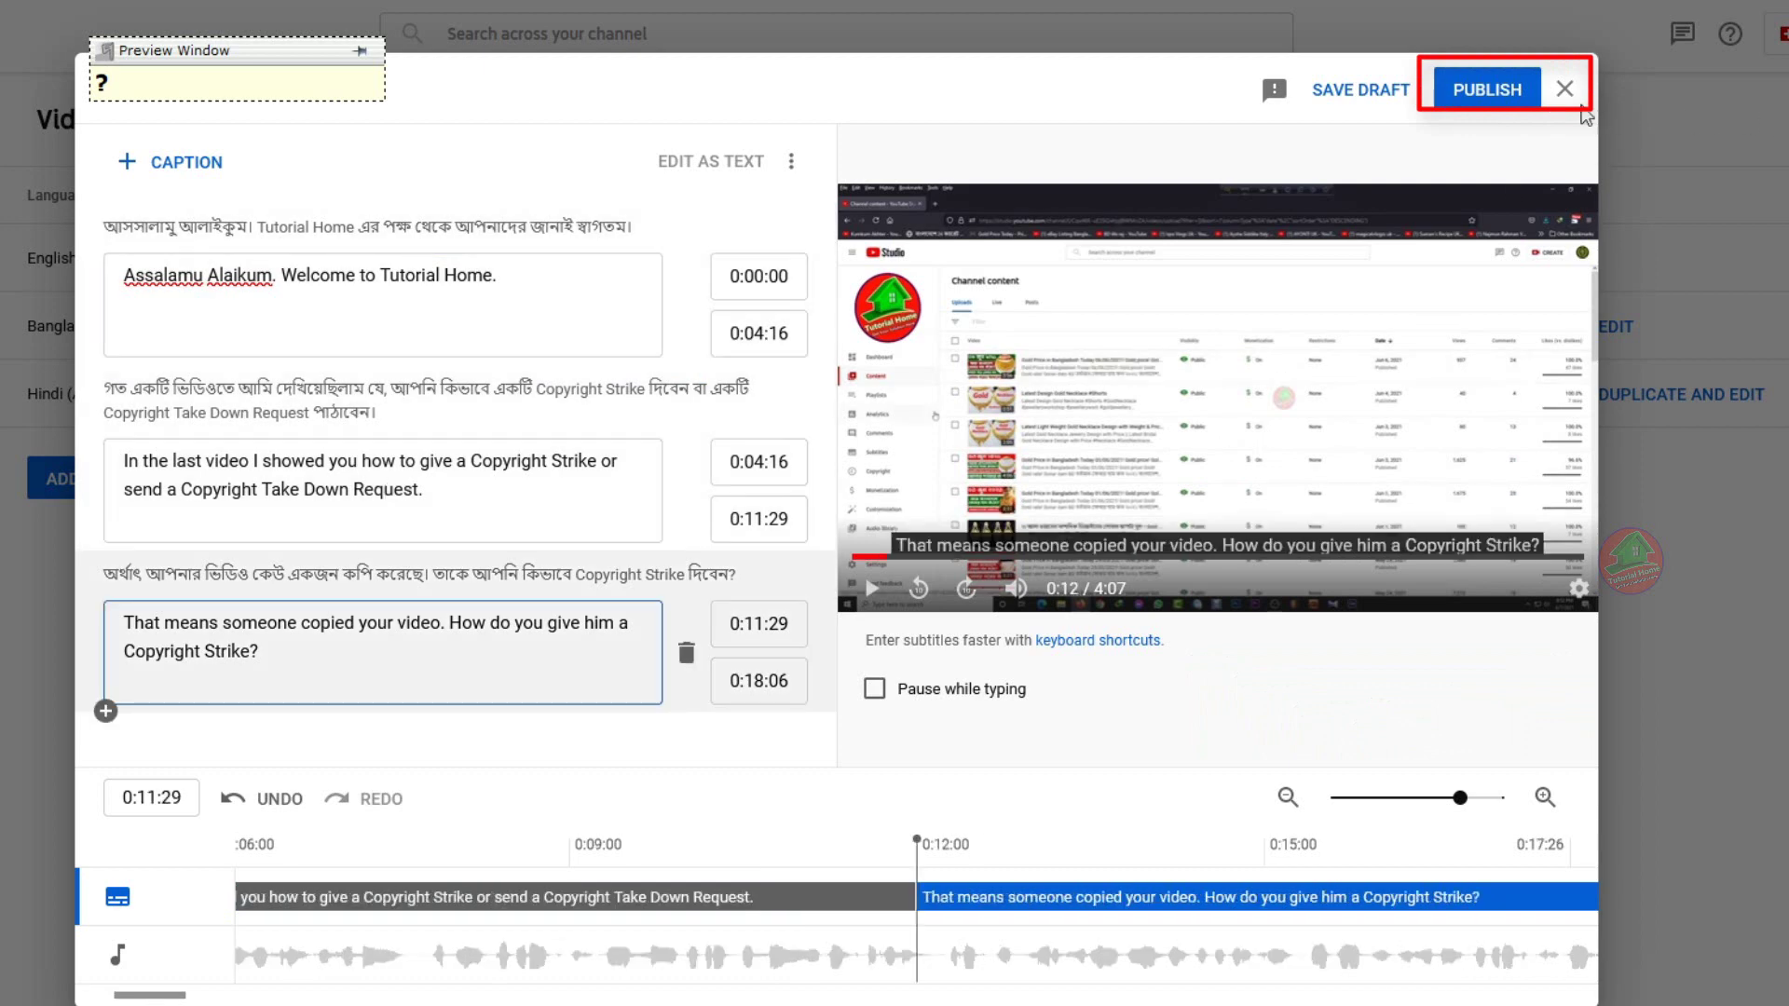
{"action": "left_click", "coordinate": [1492, 93]}
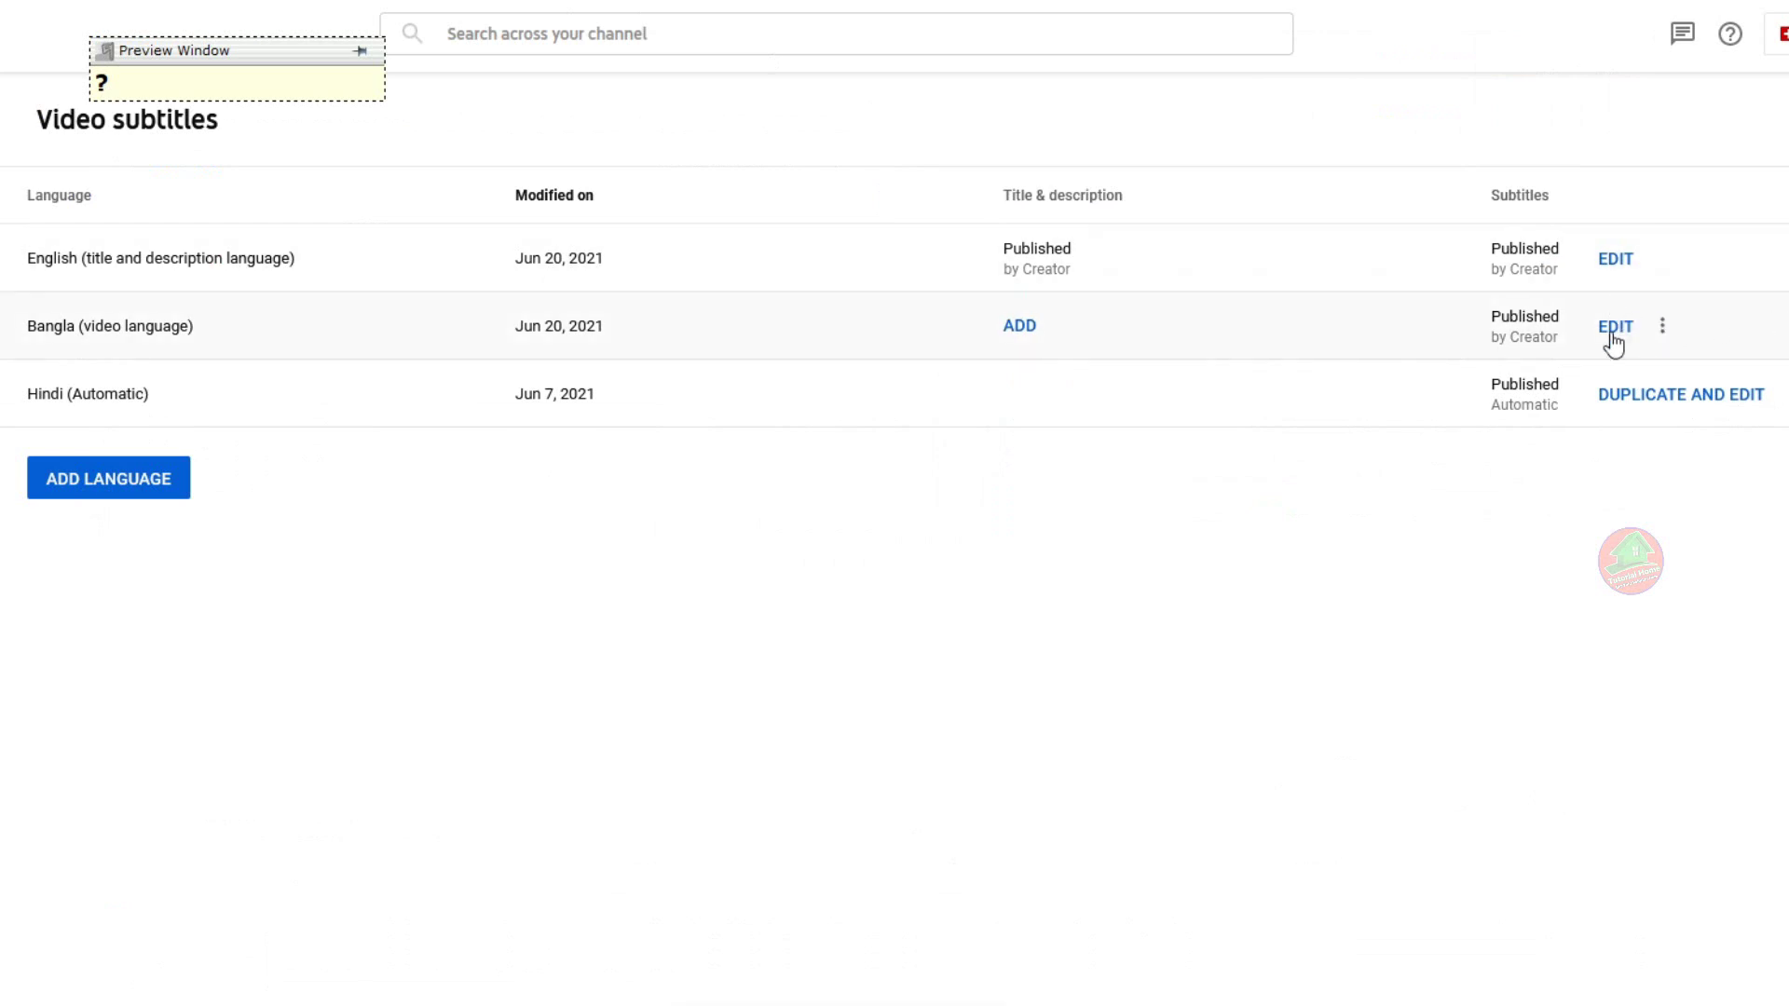
Step: Unpublish the video's Bangla subtitles
{"action": "left_click", "coordinate": [1663, 330]}
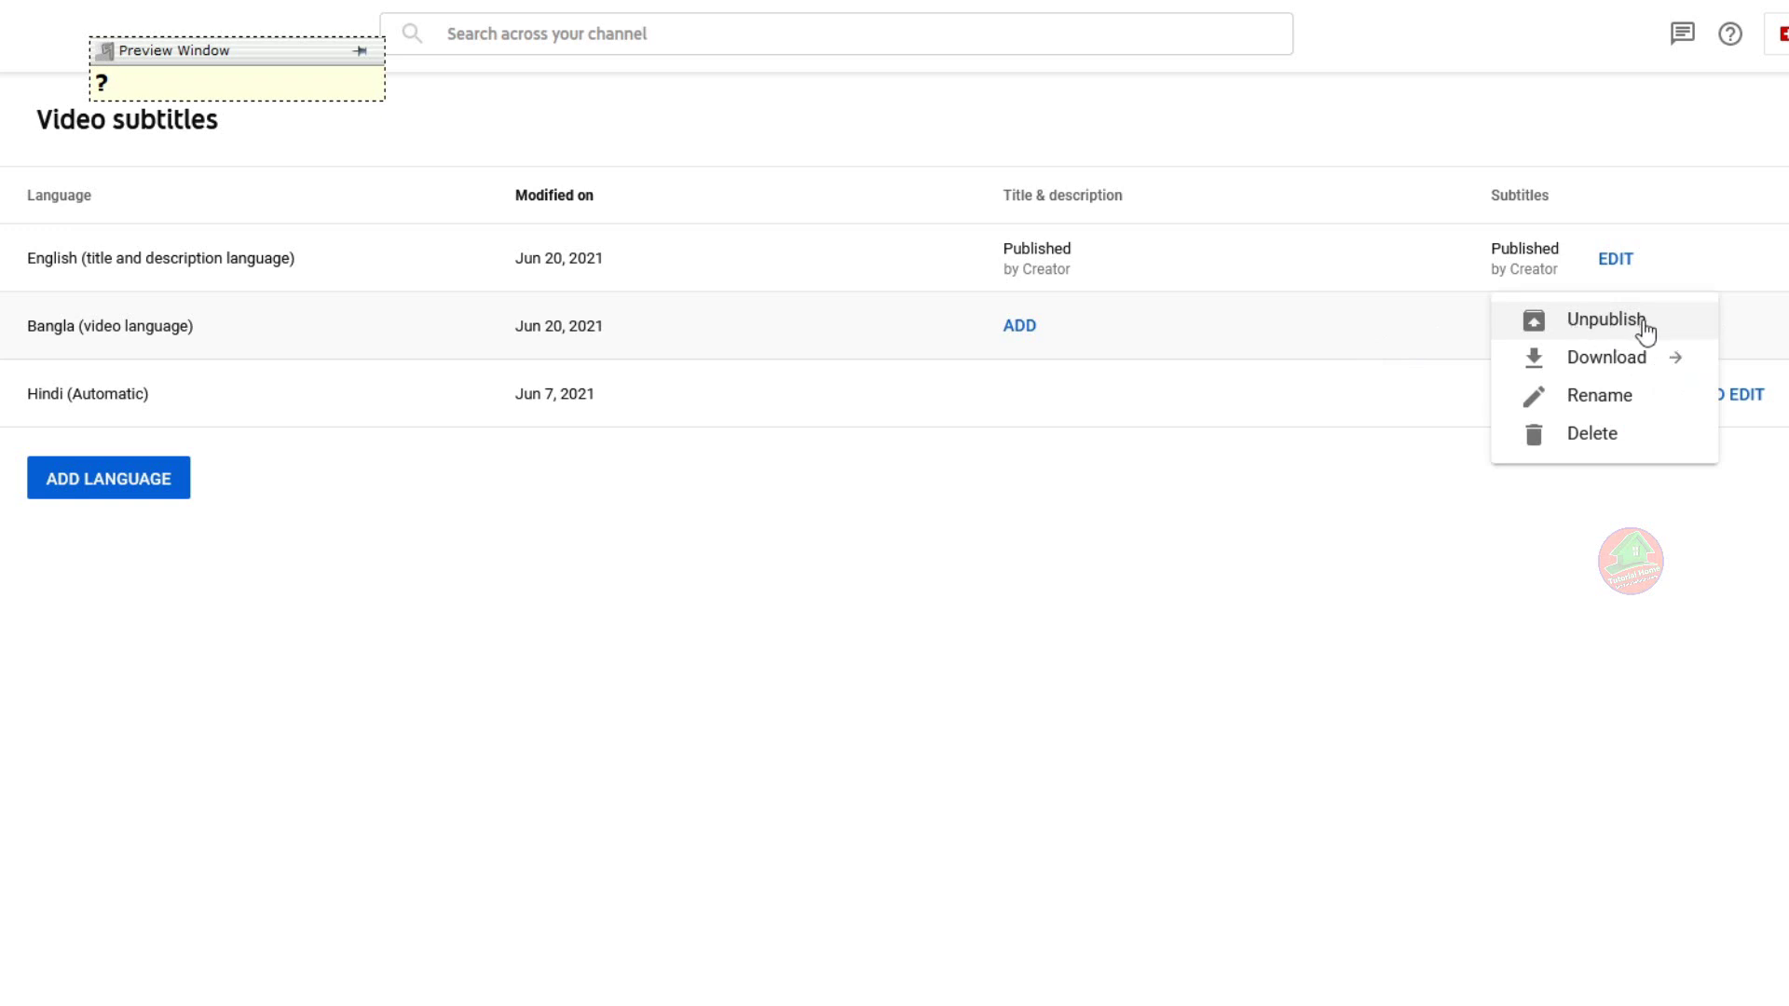
{"action": "left_click", "coordinate": [1646, 328]}
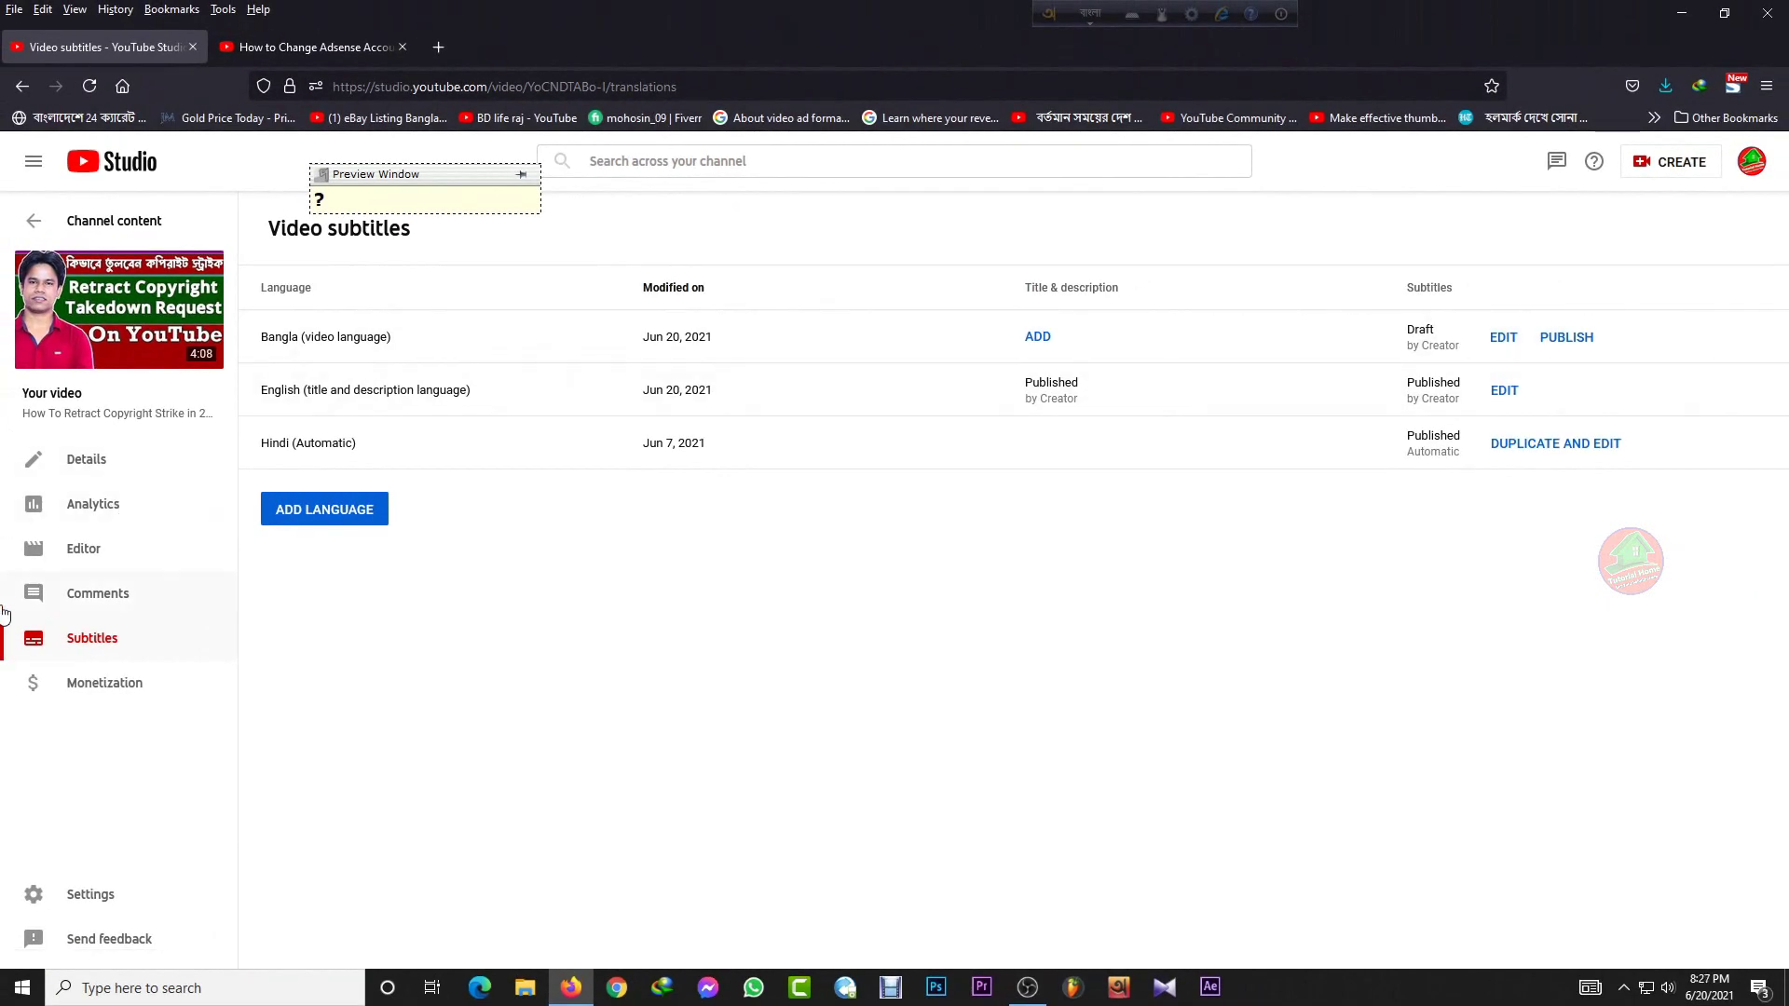
Step: Open the video's watch page from its details and check the published captions by toggling closed captions off and on
{"action": "left_click", "coordinate": [119, 473]}
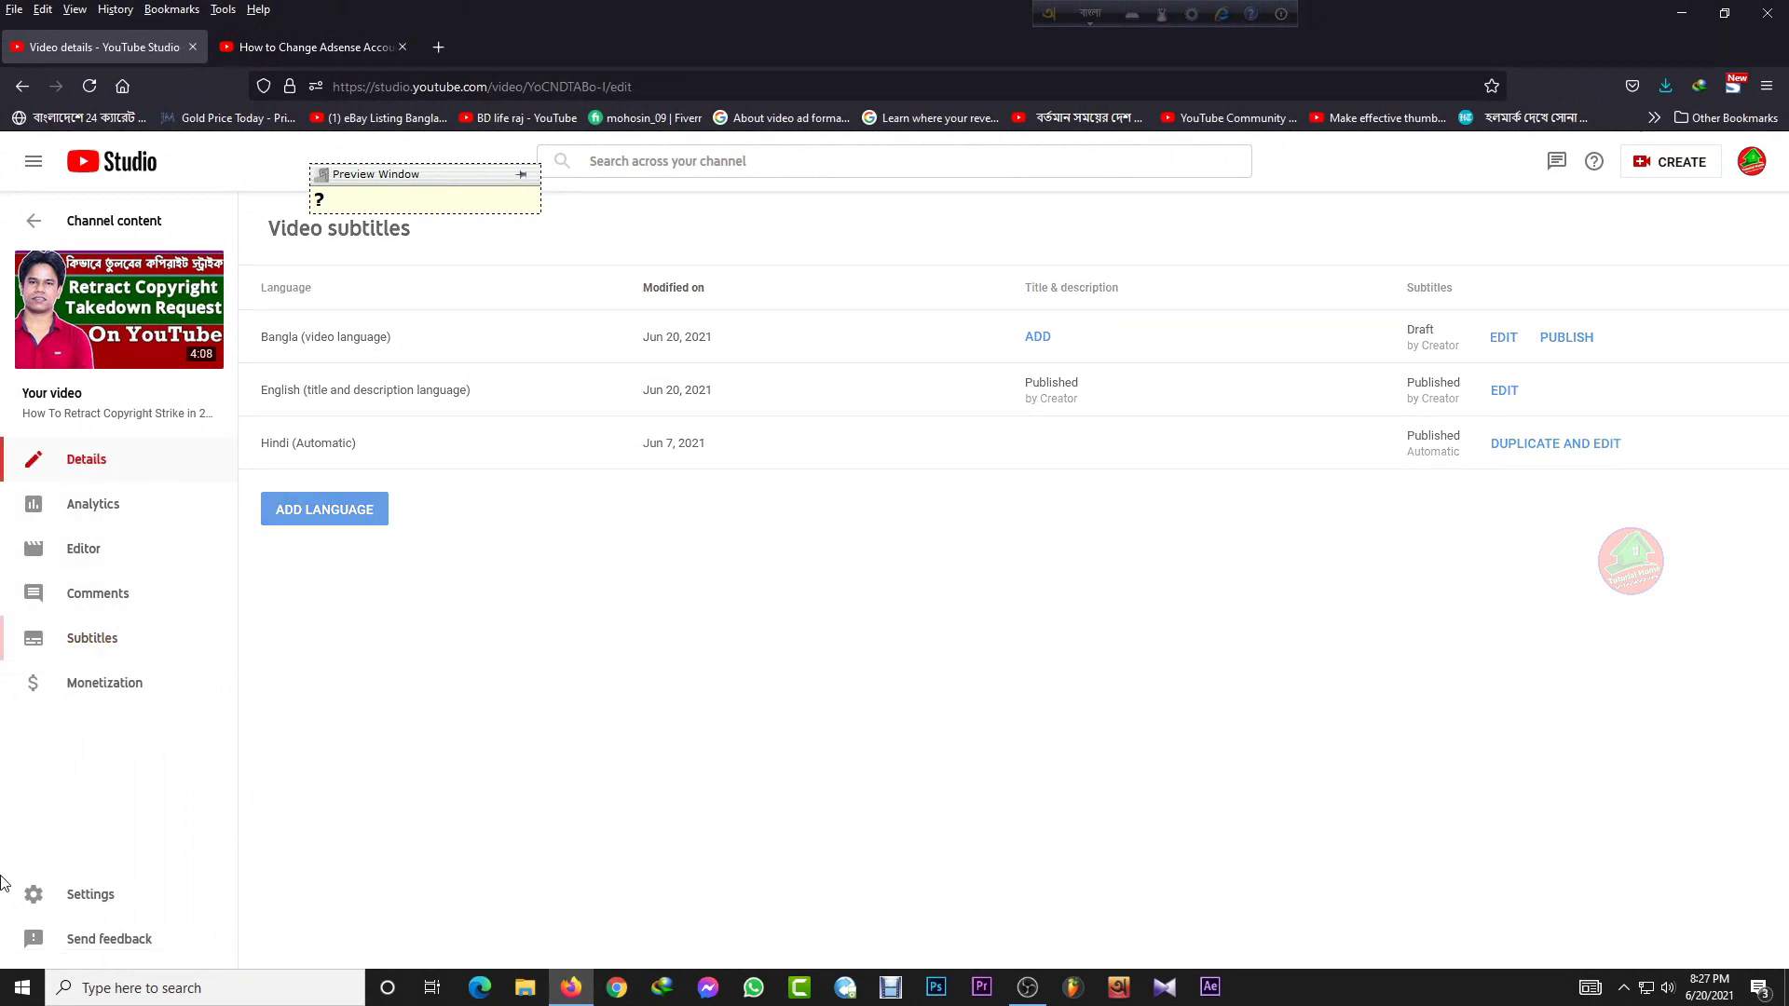
{"action": "left_click", "coordinate": [1015, 297]}
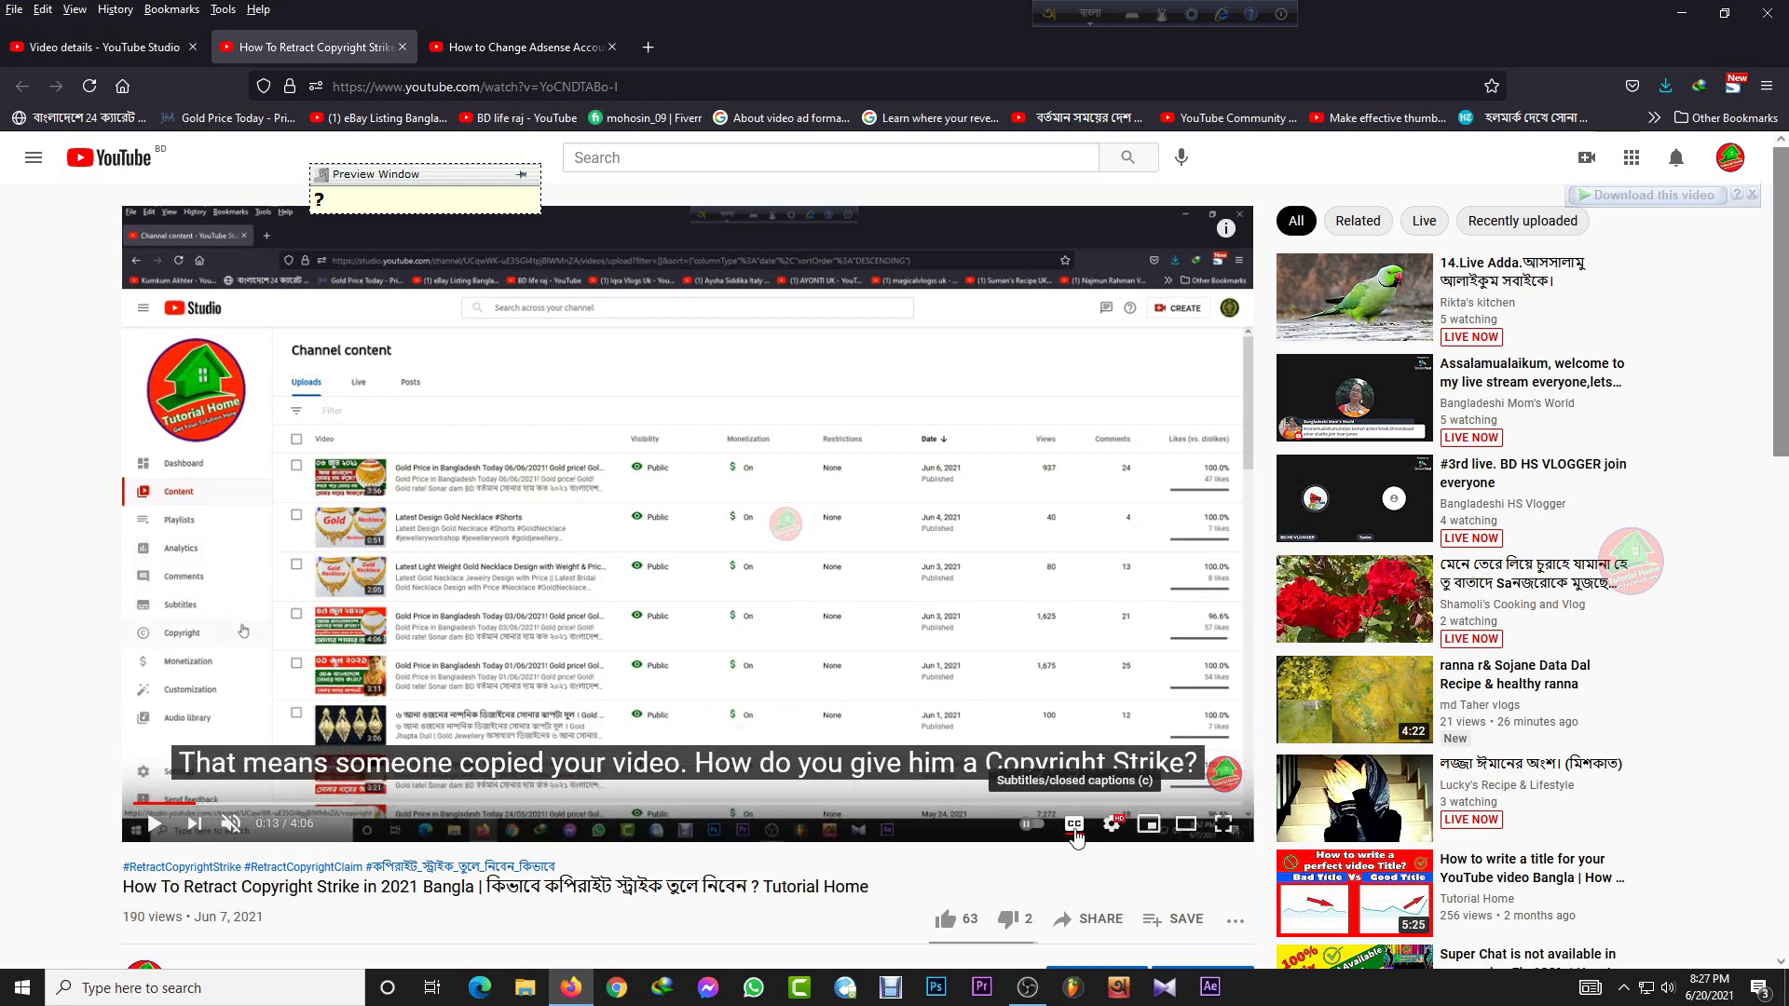
{"action": "left_click", "coordinate": [1074, 825]}
{"action": "left_click", "coordinate": [1074, 825]}
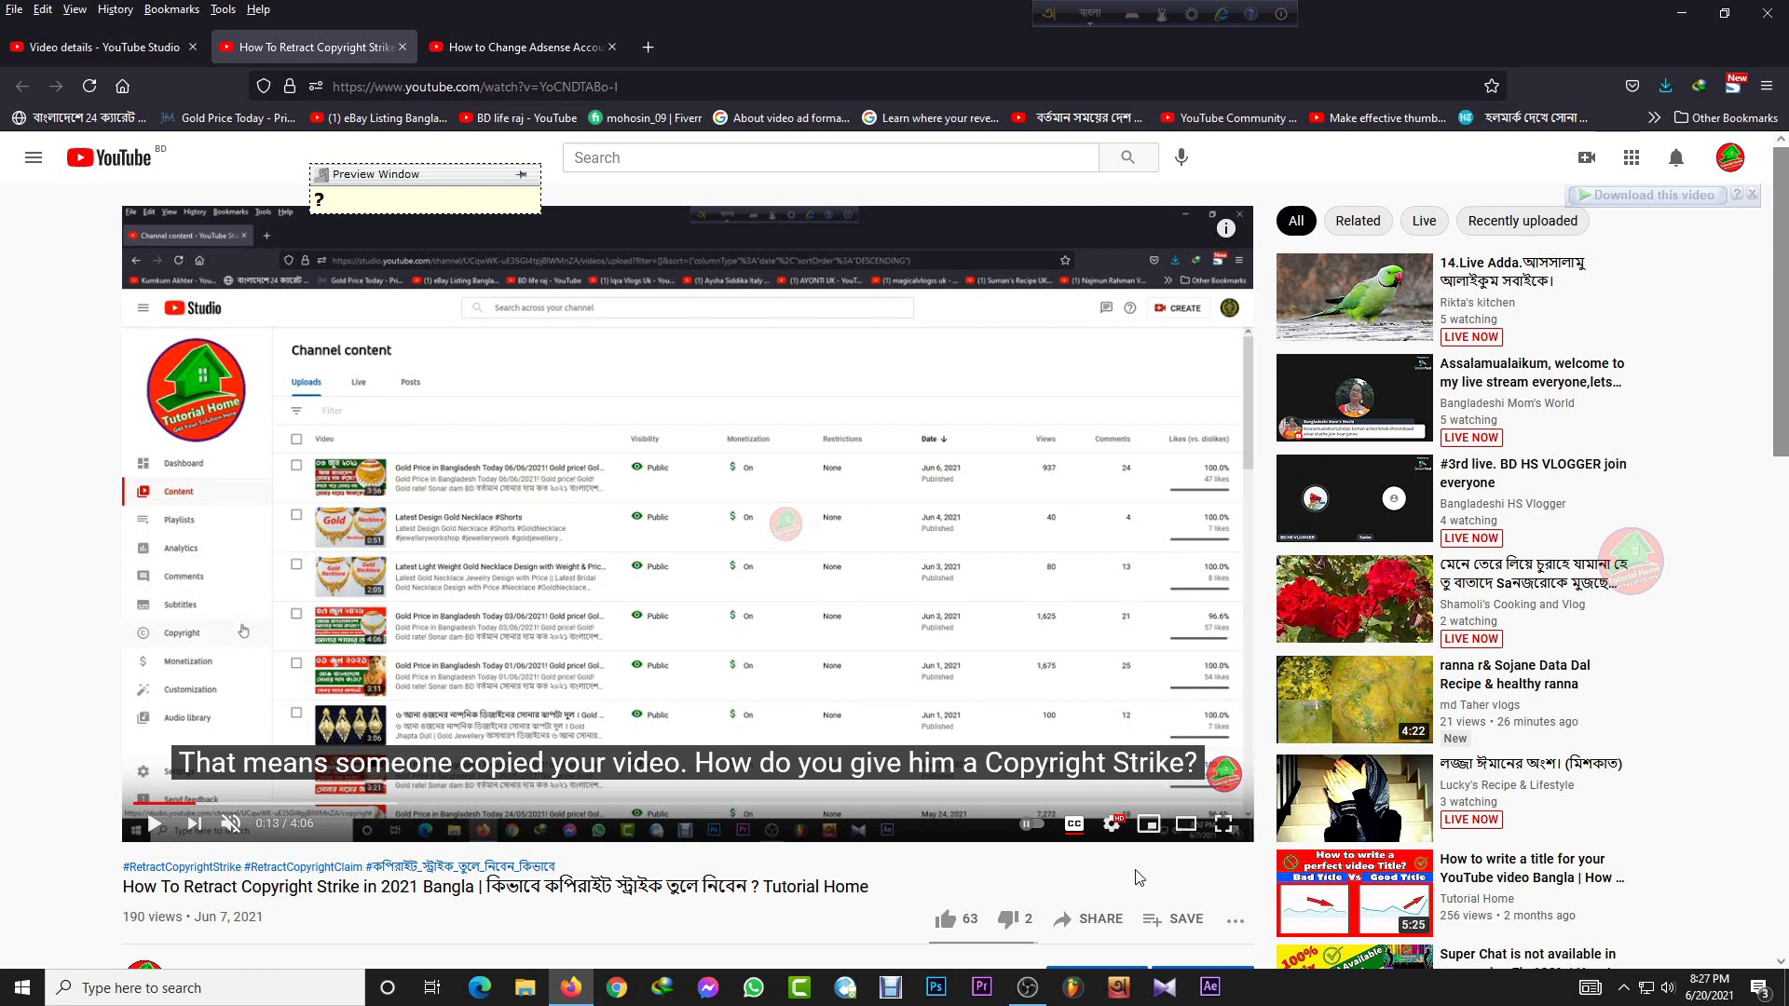
Step: Auto-translate the player's English captions into Arabic
{"action": "left_click", "coordinate": [1112, 826]}
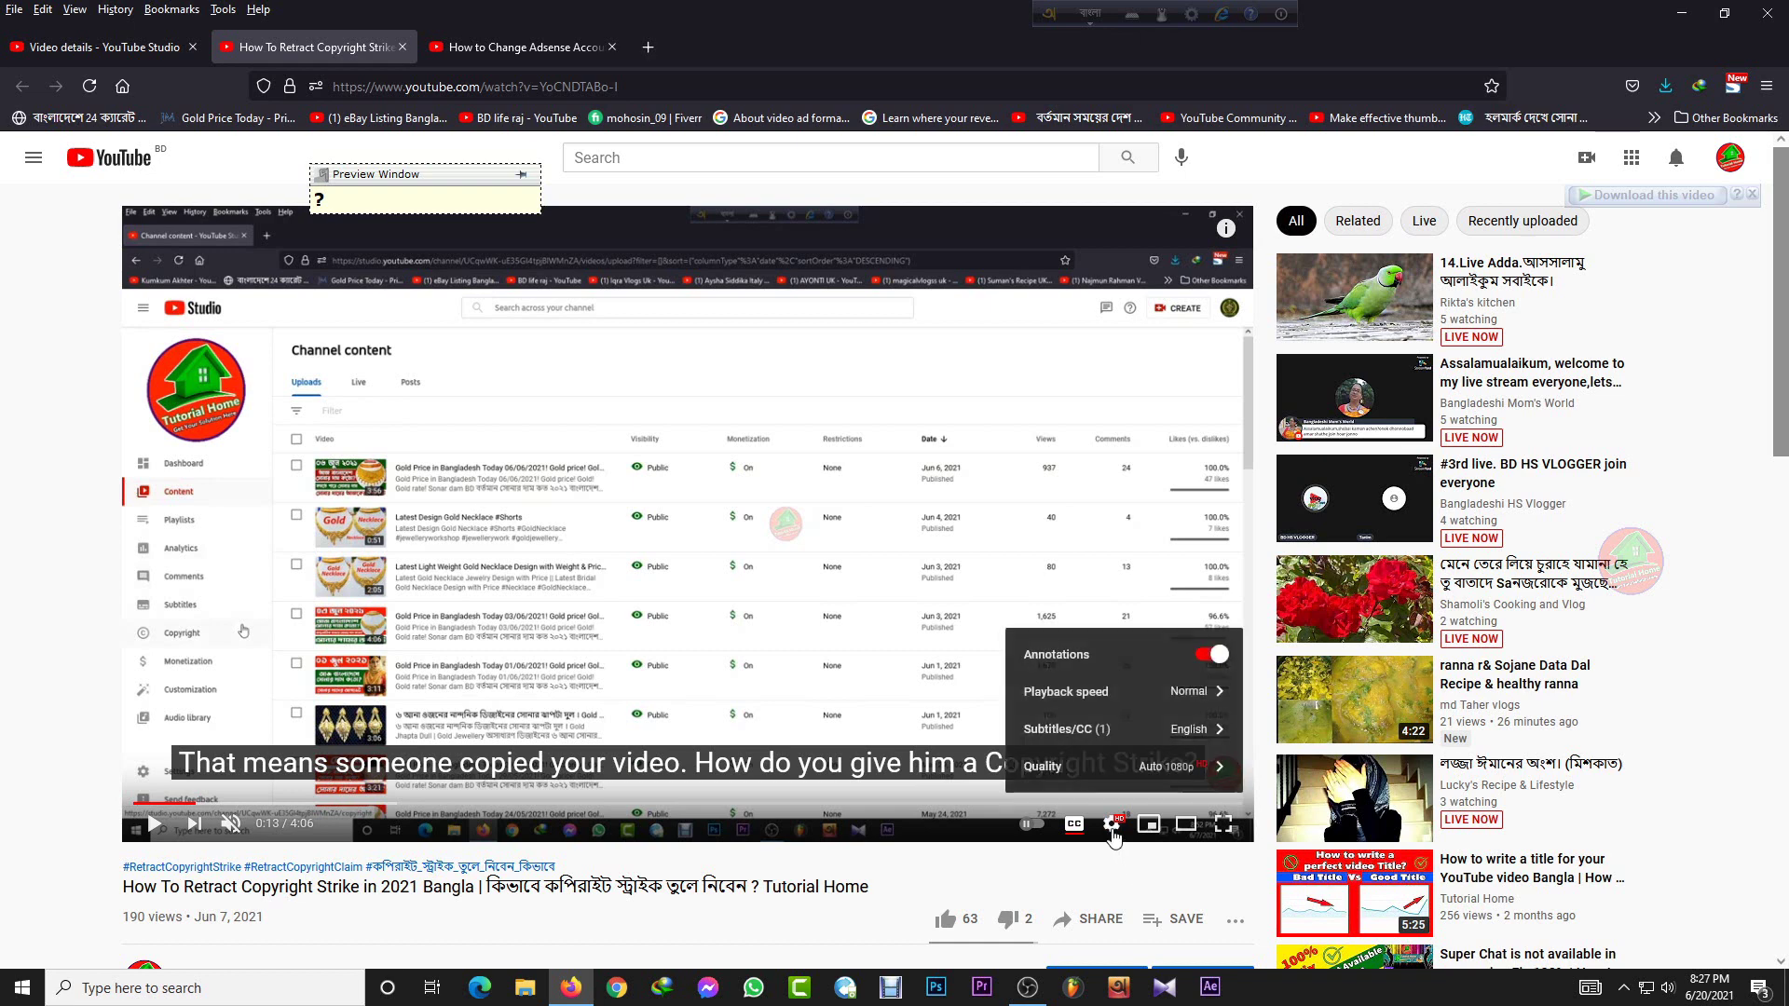
{"action": "left_click", "coordinate": [1179, 731]}
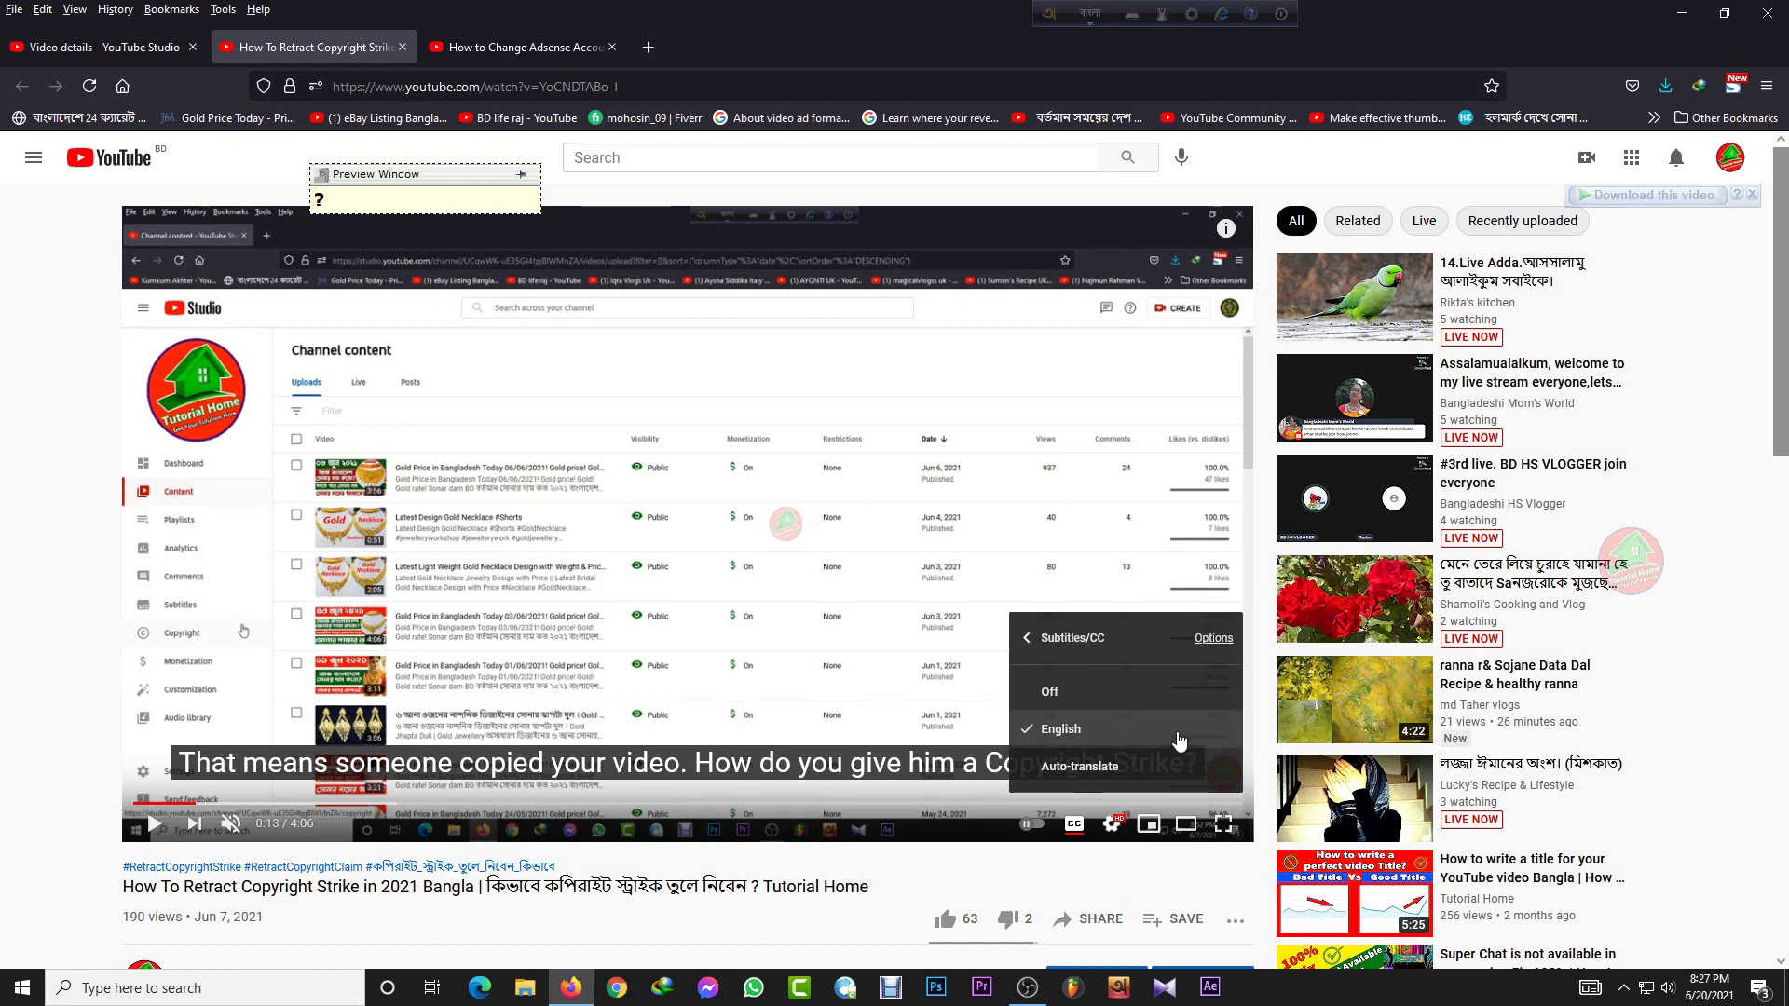
{"action": "left_click", "coordinate": [1086, 770]}
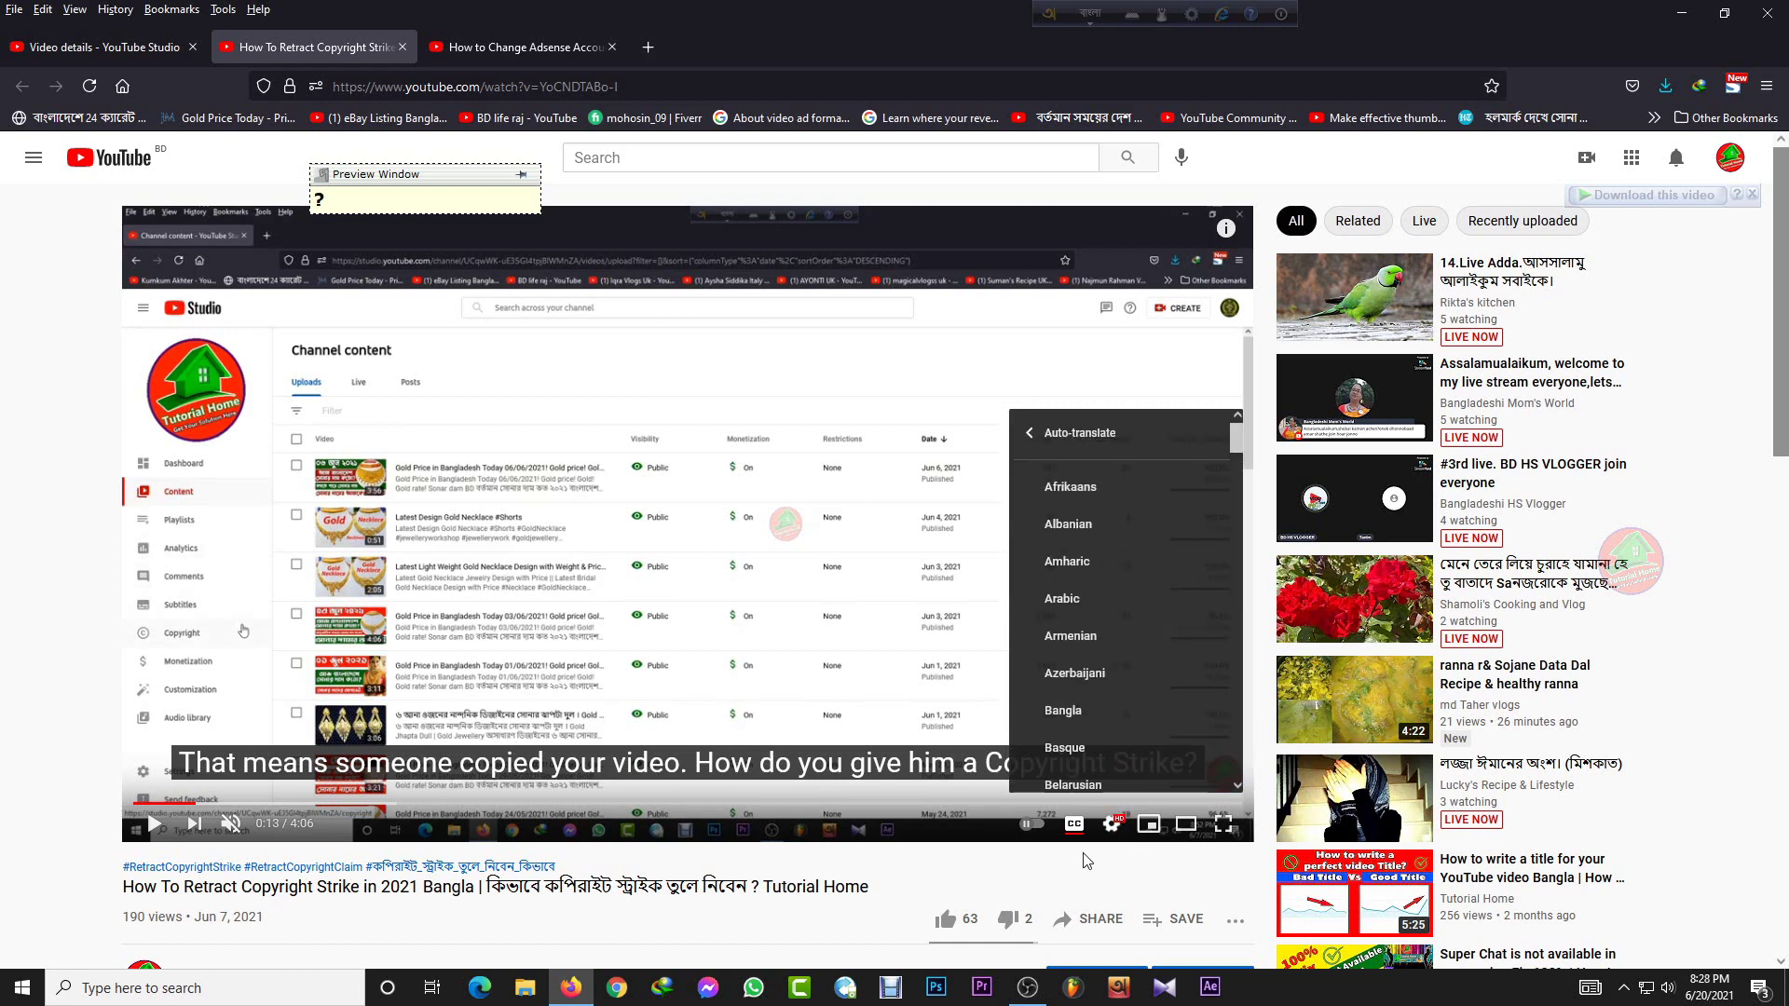
{"action": "left_click", "coordinate": [1095, 601]}
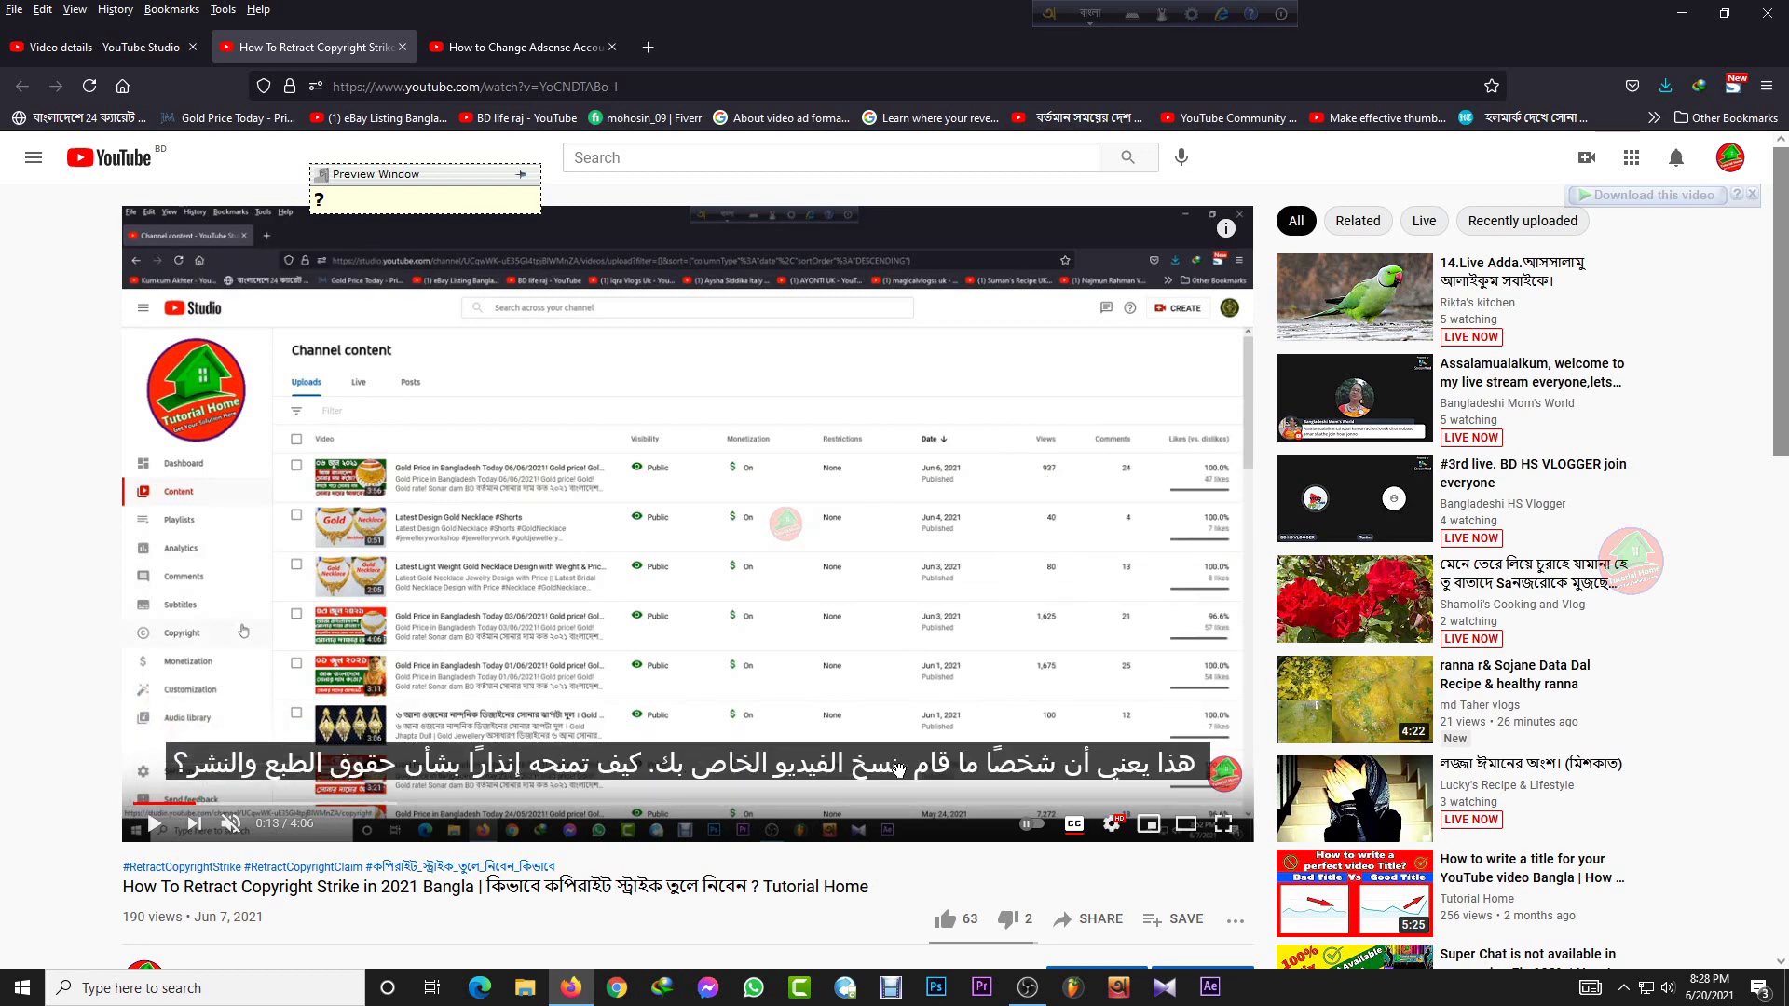
Step: Switch back to YouTube Studio and view the video's subtitle languages and their publishing status
{"action": "left_click", "coordinate": [140, 50]}
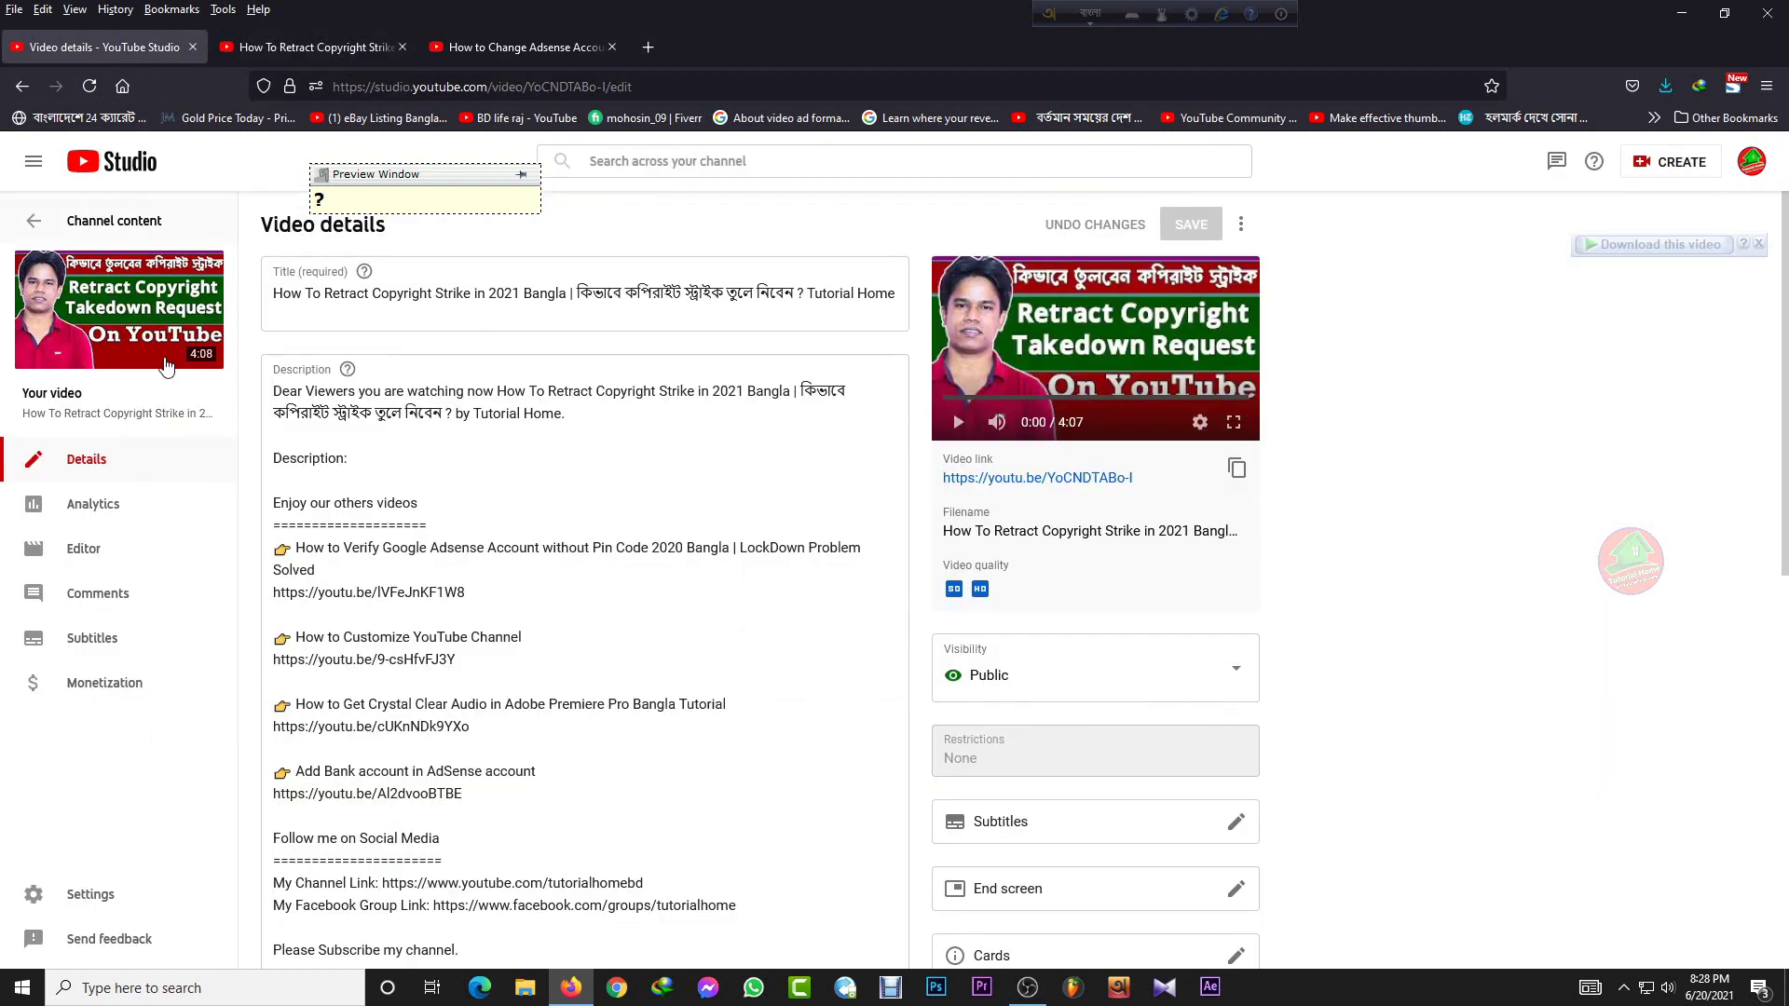
{"action": "left_click", "coordinate": [159, 632]}
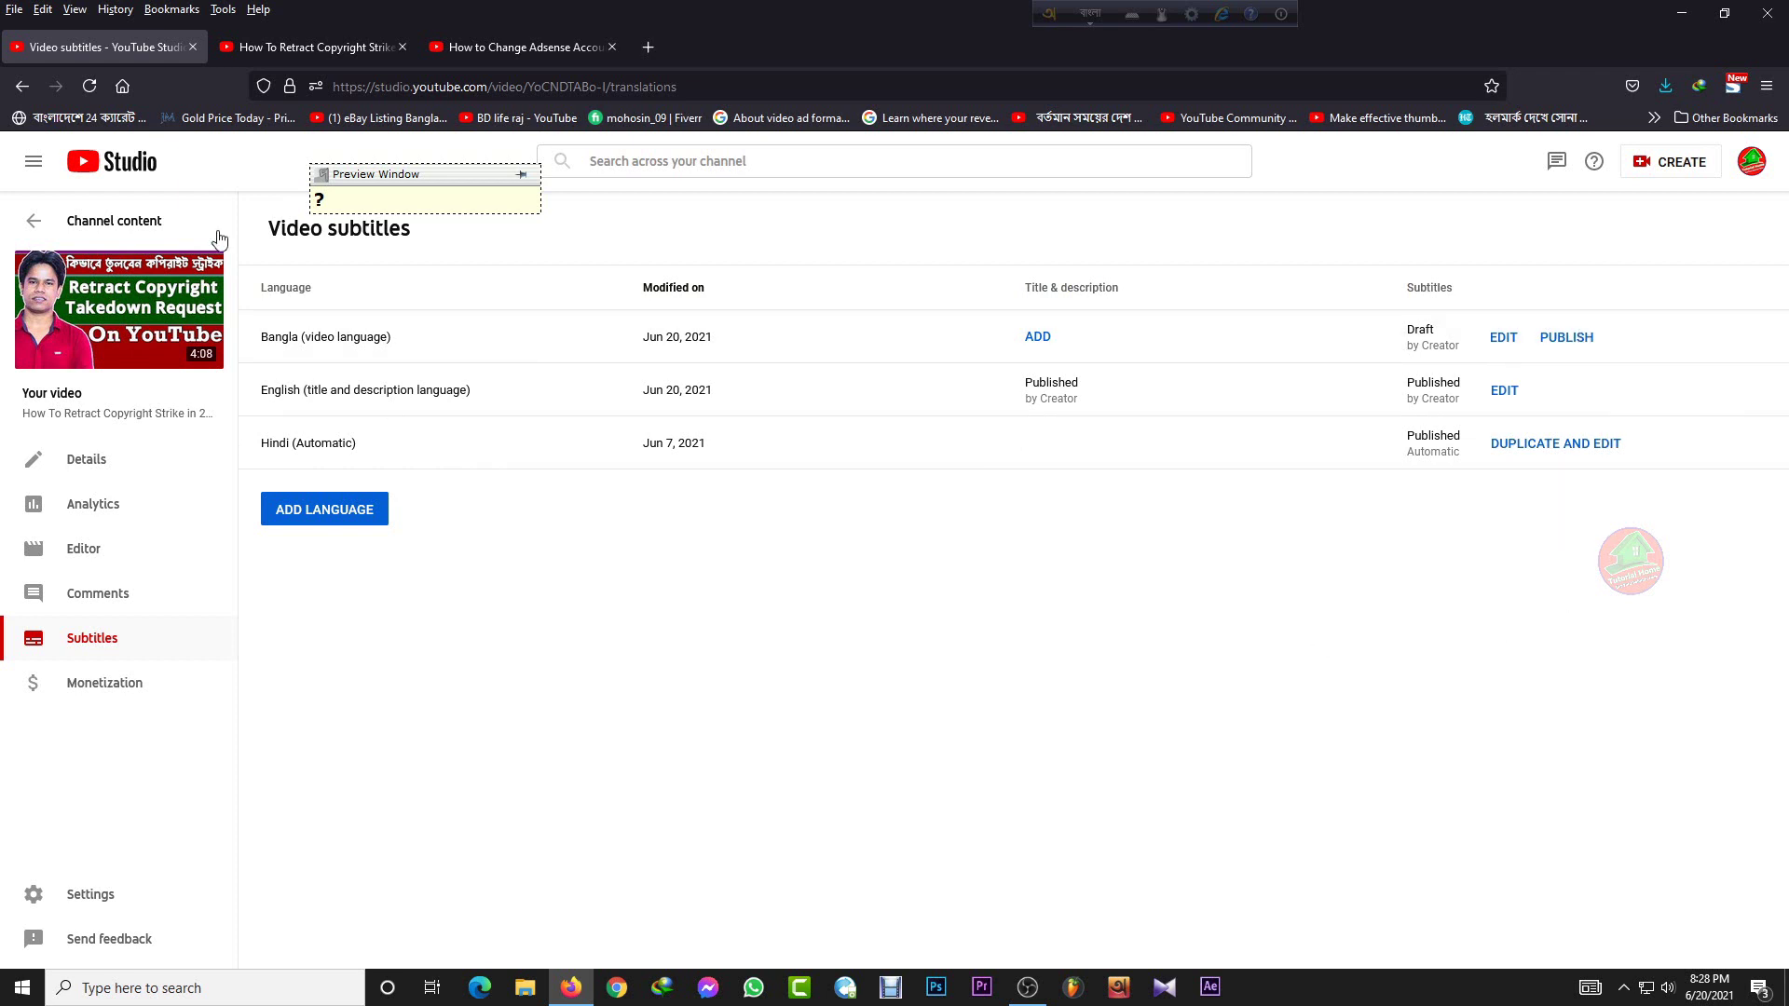
Step: Return to the video's watch page and auto-translate its captions into Dutch
{"action": "left_click", "coordinate": [365, 47]}
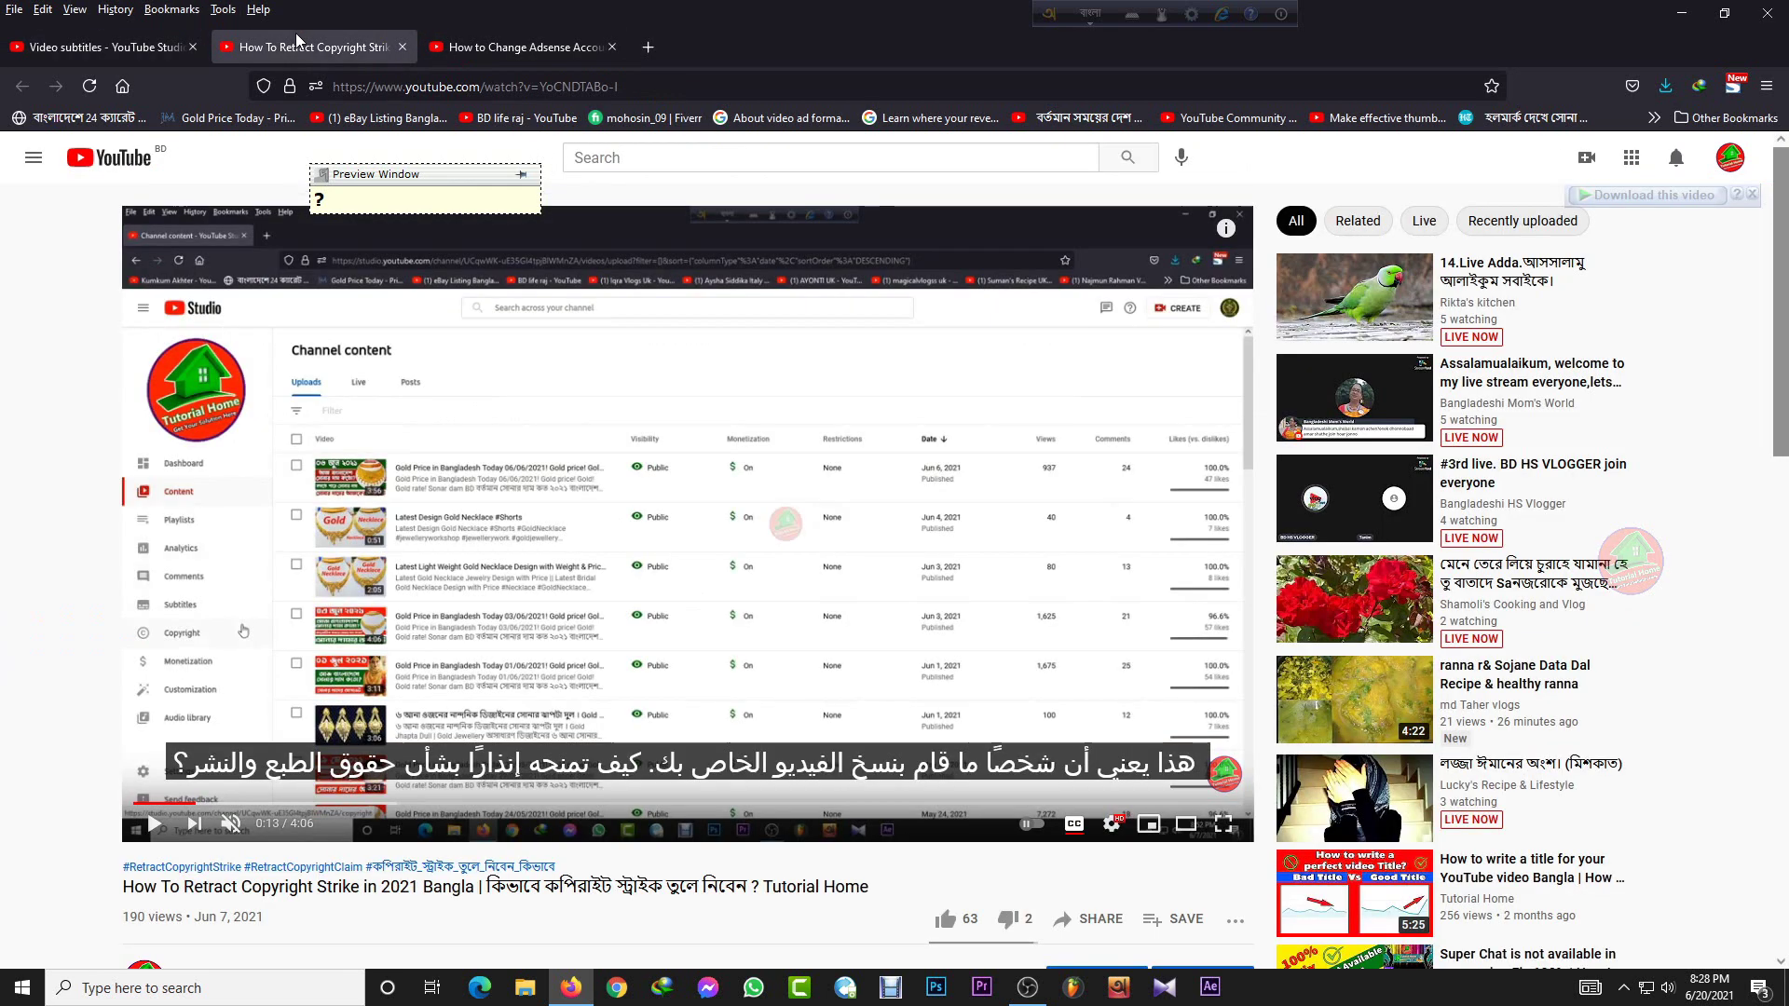
{"action": "left_click", "coordinate": [1114, 825]}
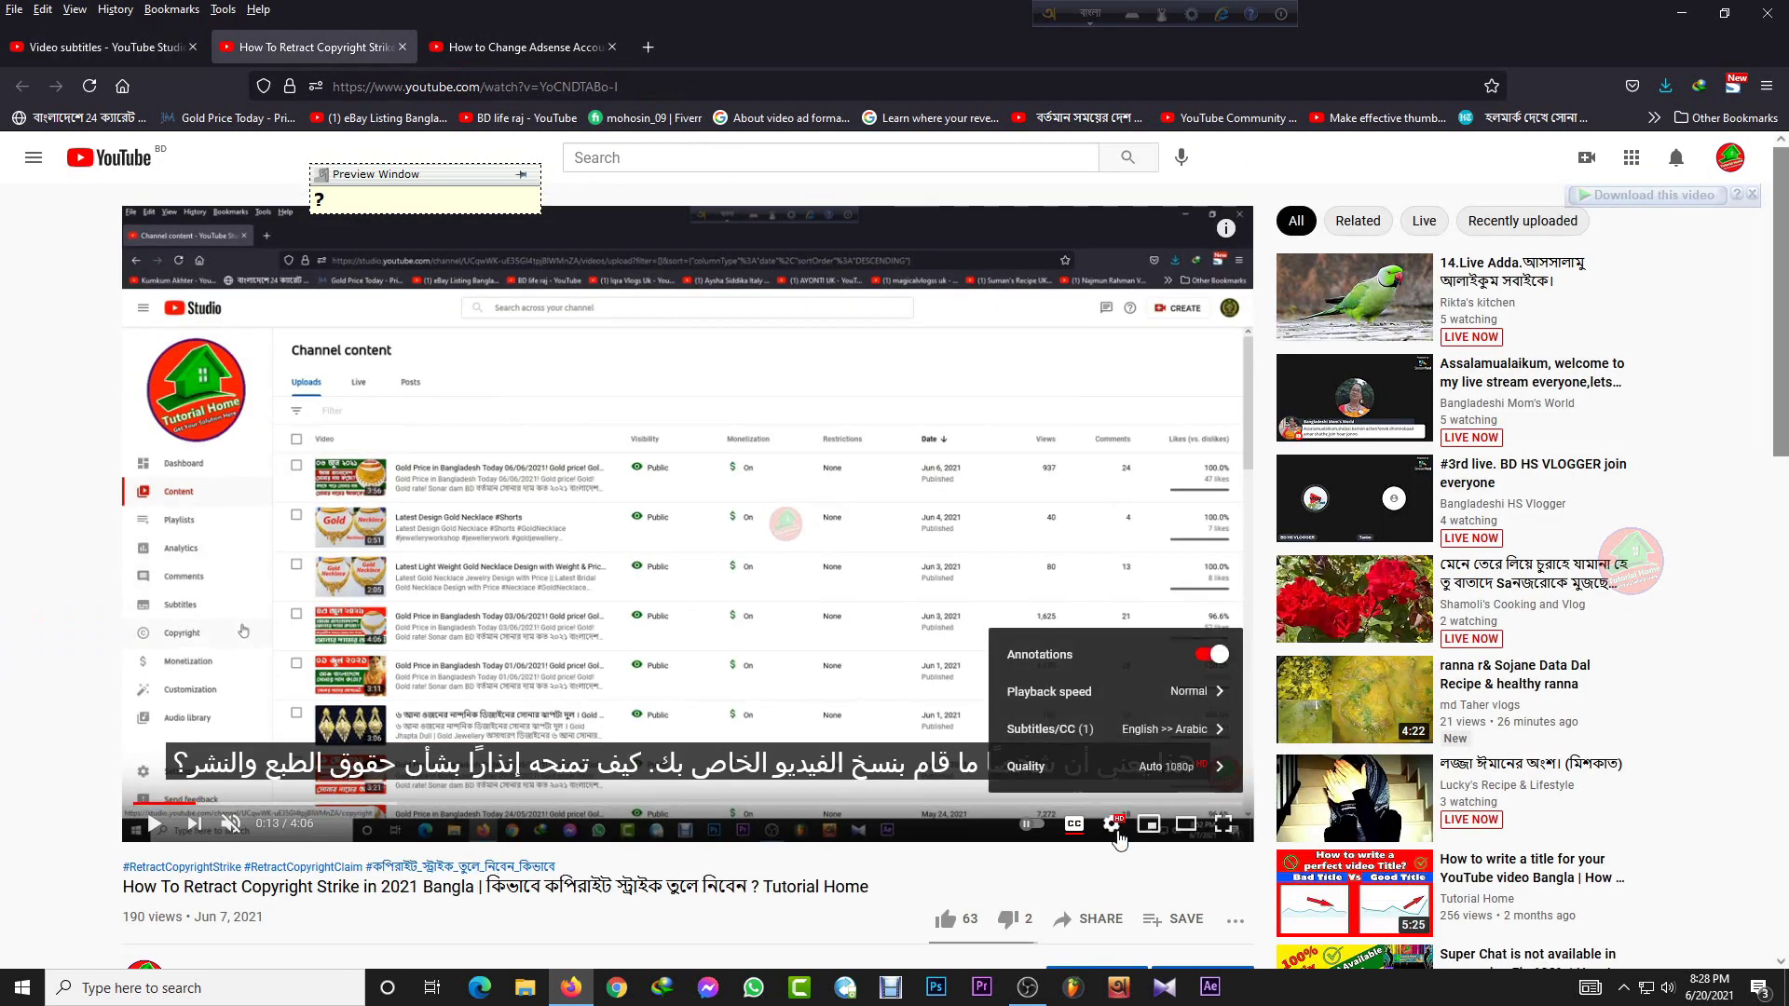
{"action": "left_click", "coordinate": [1153, 731]}
{"action": "left_click", "coordinate": [1125, 730]}
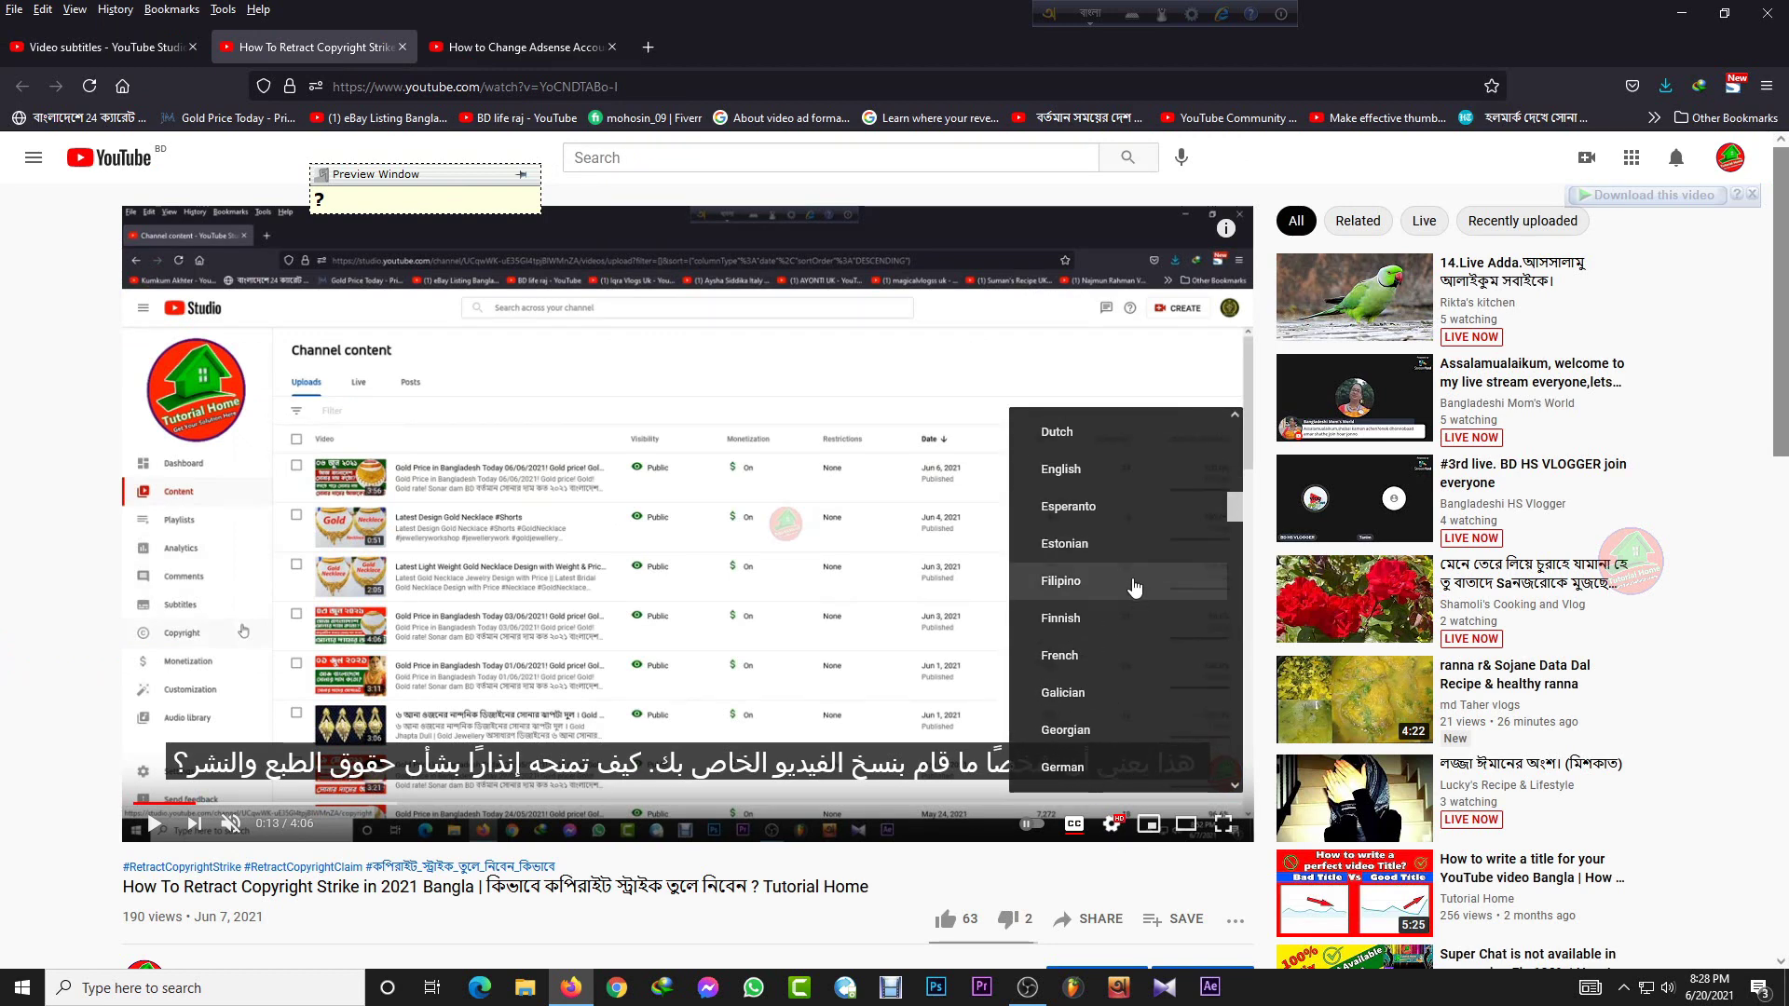
{"action": "left_click", "coordinate": [1080, 441]}
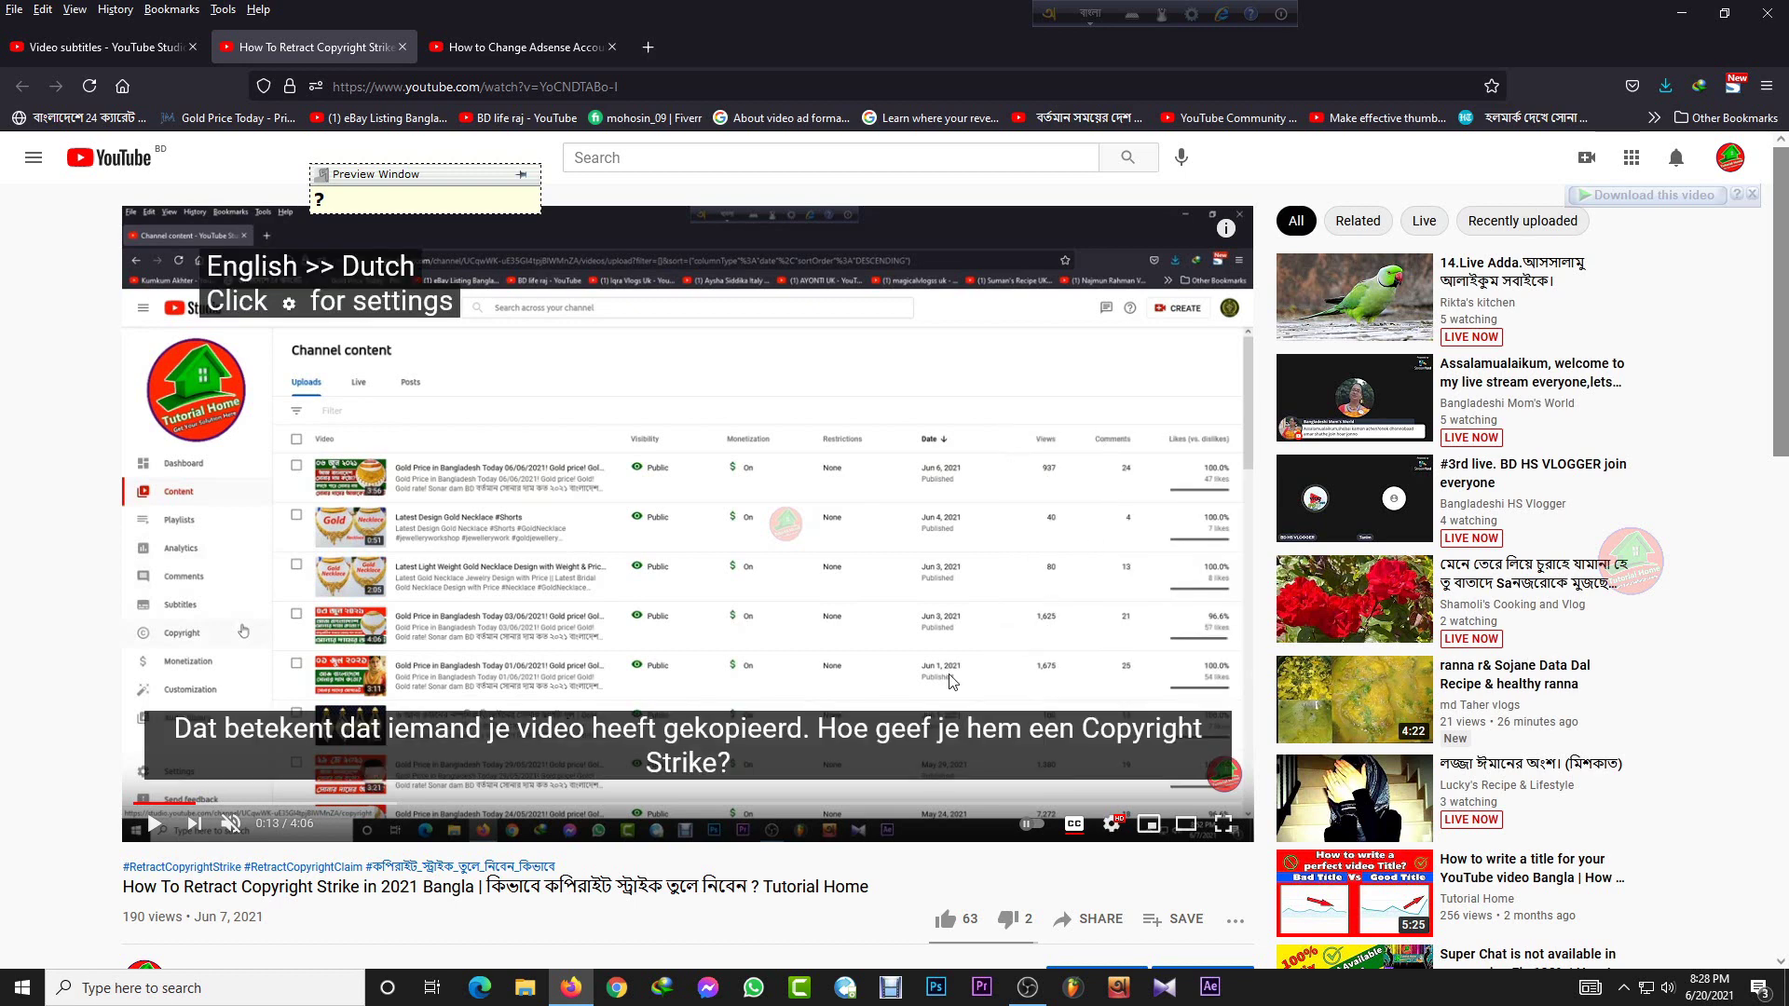
Step: Auto-translate the video's captions into Hebrew and view the translated caption in the player
{"action": "left_click", "coordinate": [1113, 826]}
{"action": "left_click", "coordinate": [1132, 730]}
{"action": "scroll", "coordinate": [1130, 681], "scroll_direction": "down", "scroll_amount": 4}
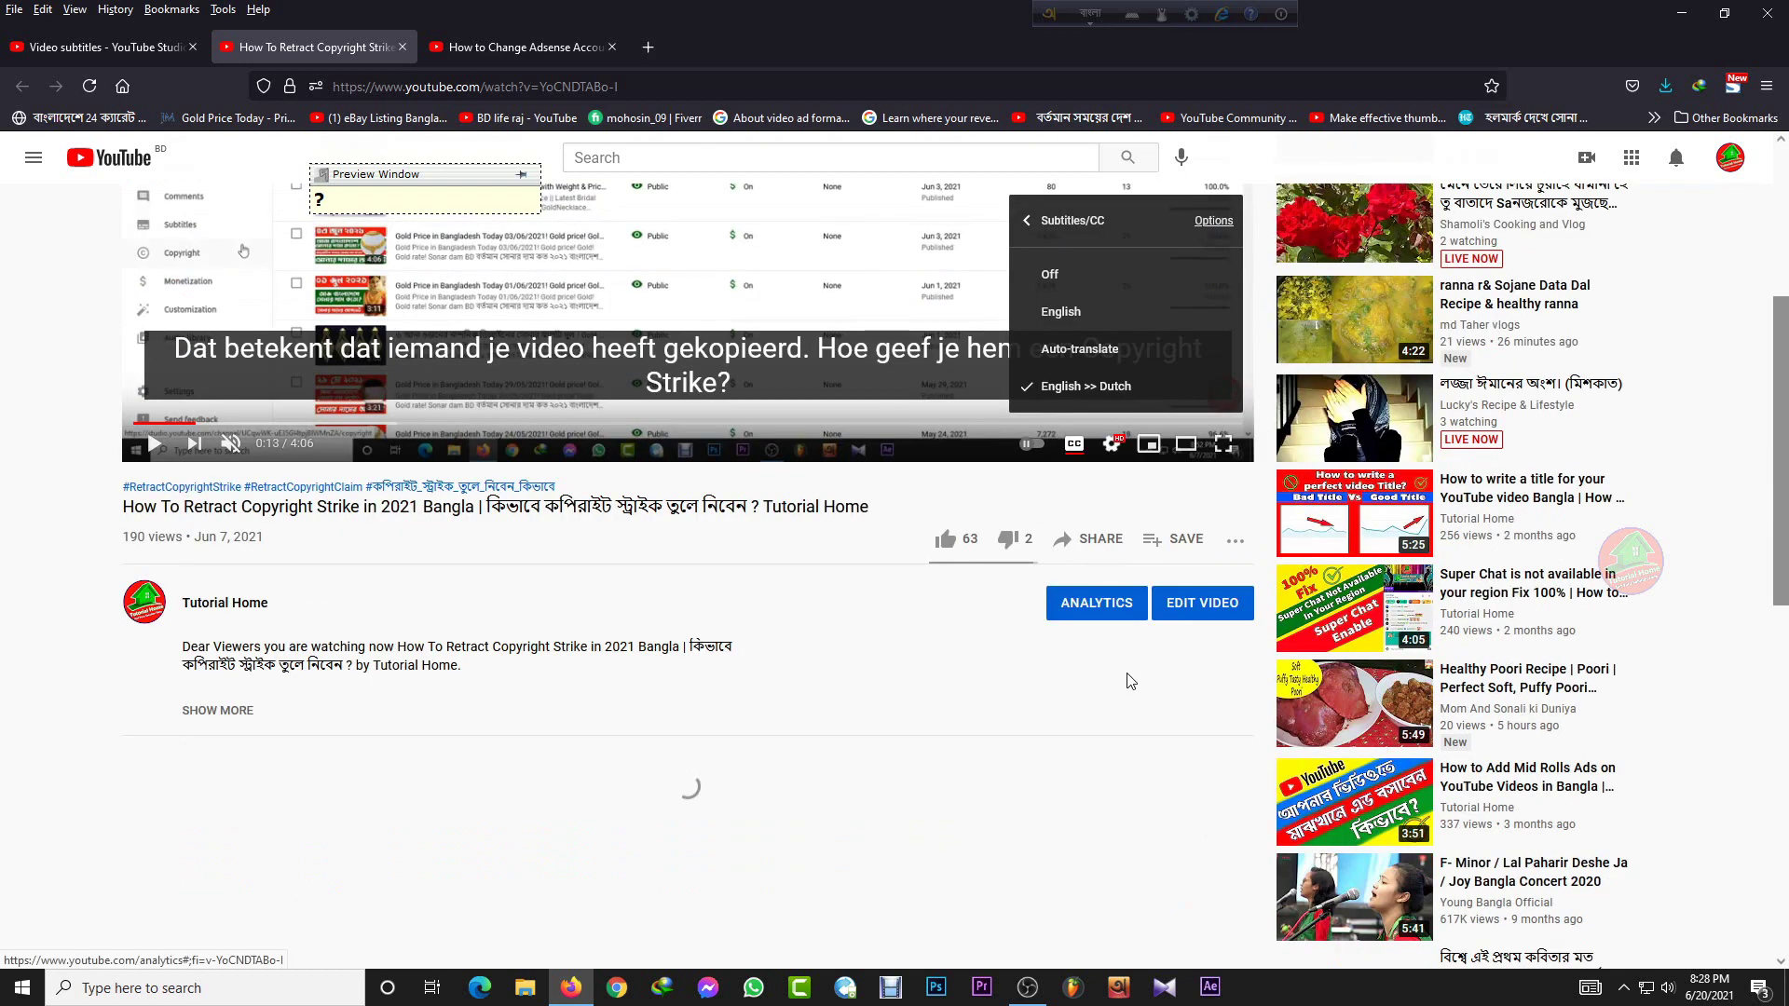
{"action": "left_click", "coordinate": [1080, 348]}
{"action": "scroll", "coordinate": [1053, 540], "scroll_direction": "up", "scroll_amount": 1}
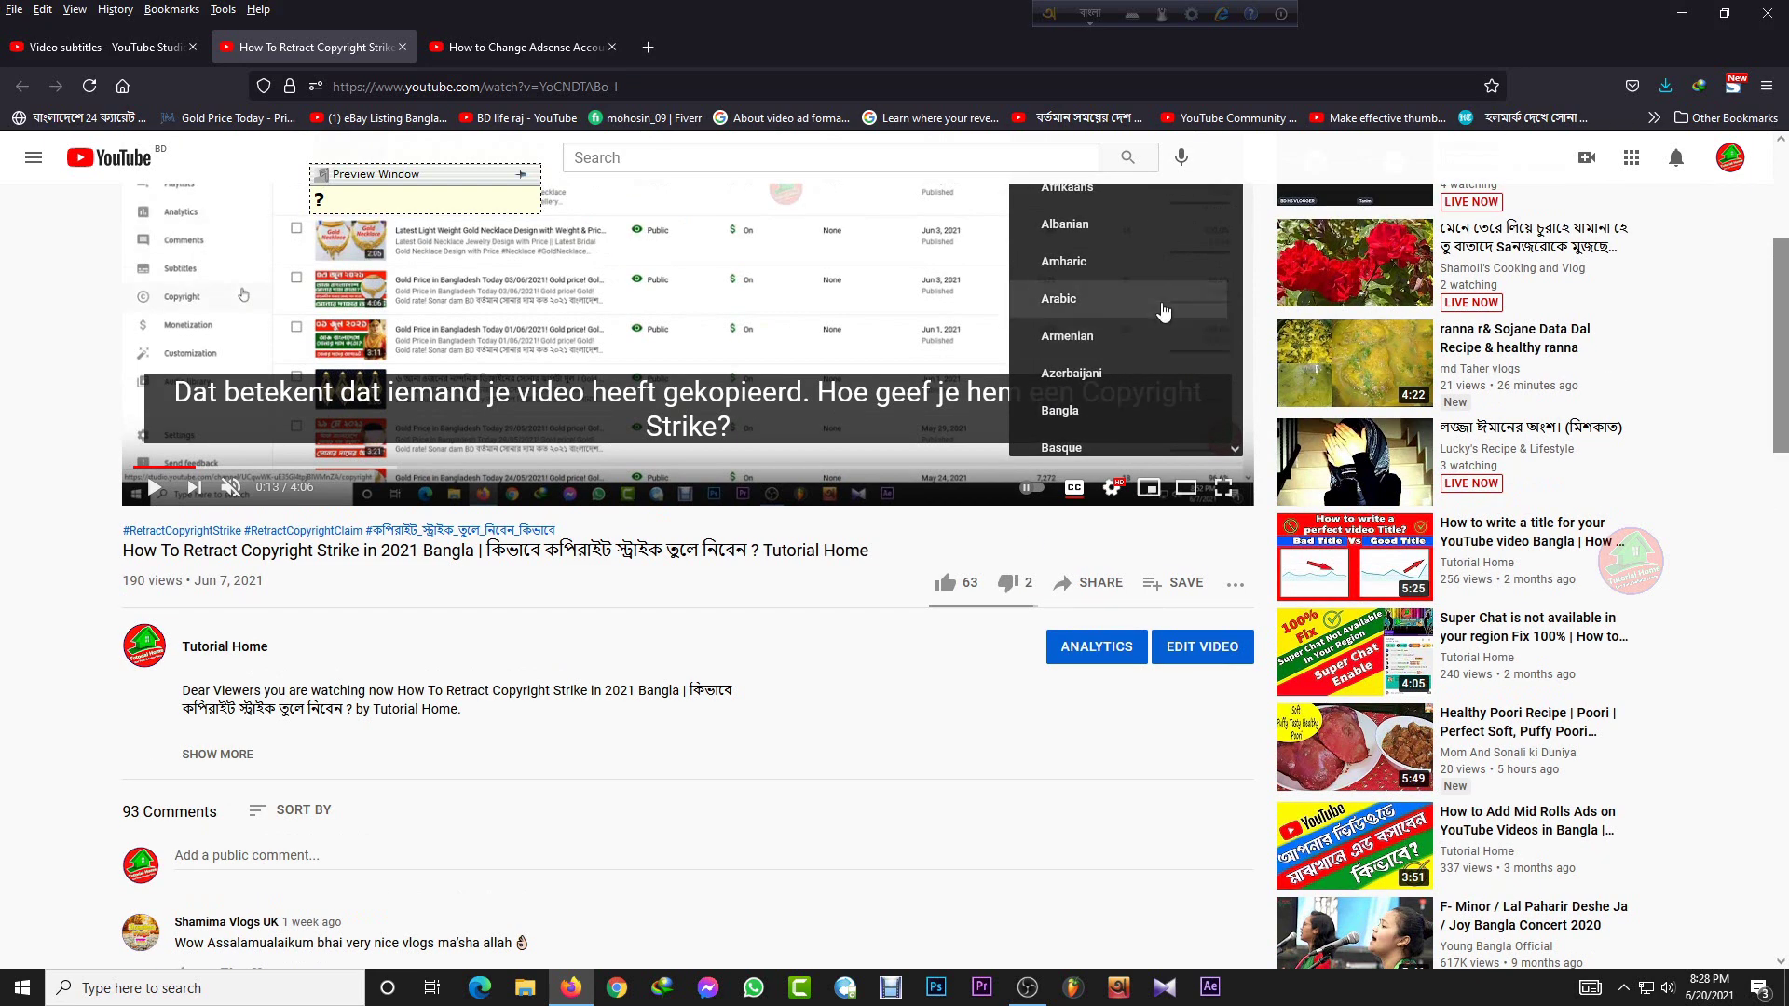
{"action": "scroll", "coordinate": [1152, 320], "scroll_direction": "down", "scroll_amount": 6}
{"action": "scroll", "coordinate": [1153, 320], "scroll_direction": "down", "scroll_amount": 1}
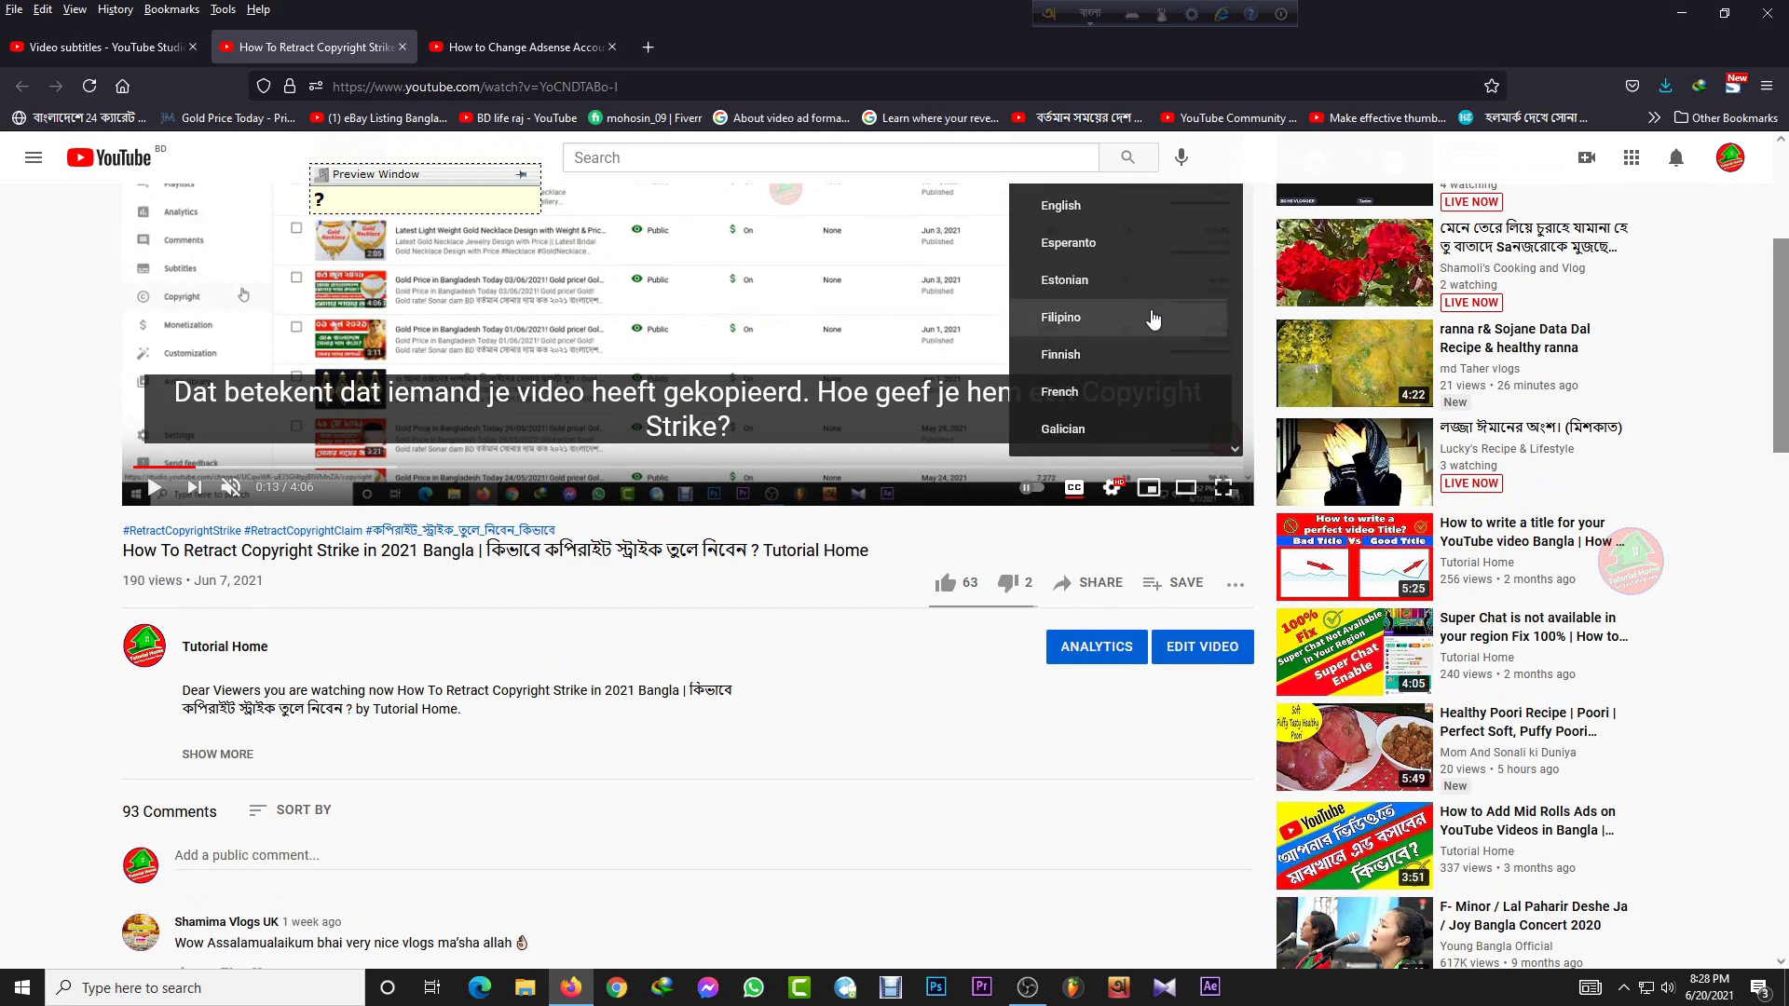
{"action": "scroll", "coordinate": [1152, 320], "scroll_direction": "down", "scroll_amount": 2}
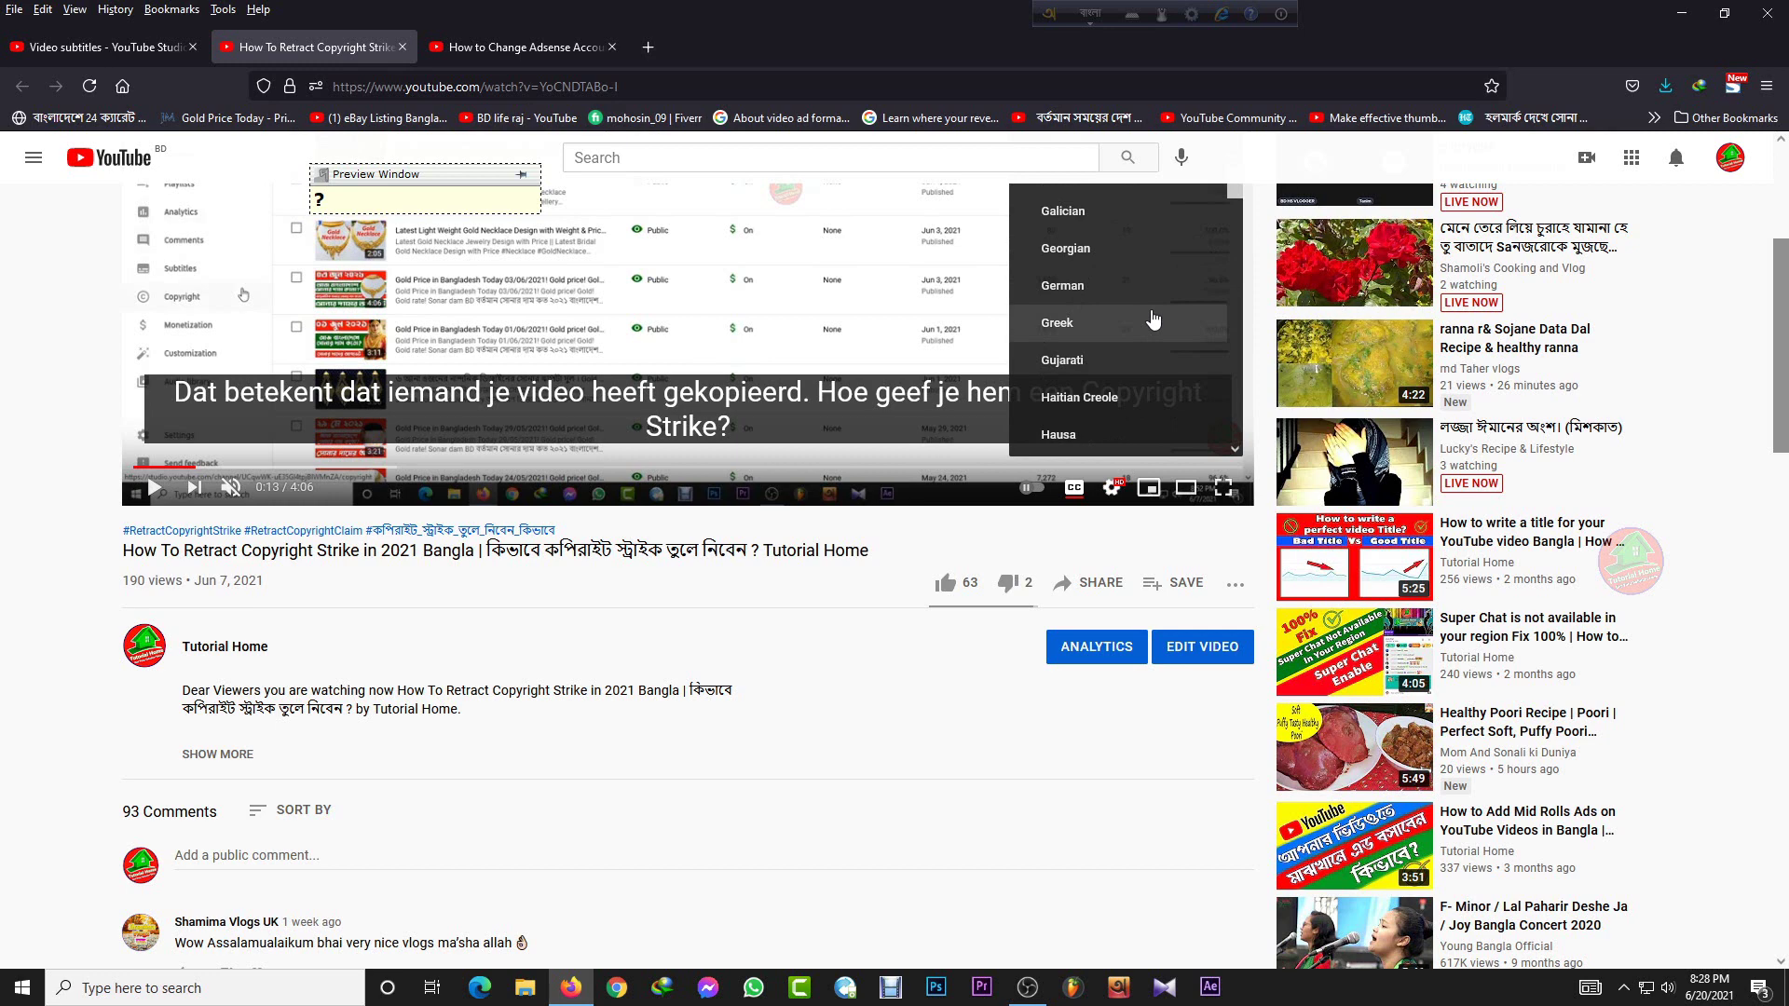
{"action": "scroll", "coordinate": [1153, 319], "scroll_direction": "down", "scroll_amount": 1}
{"action": "scroll", "coordinate": [1152, 320], "scroll_direction": "down", "scroll_amount": 2}
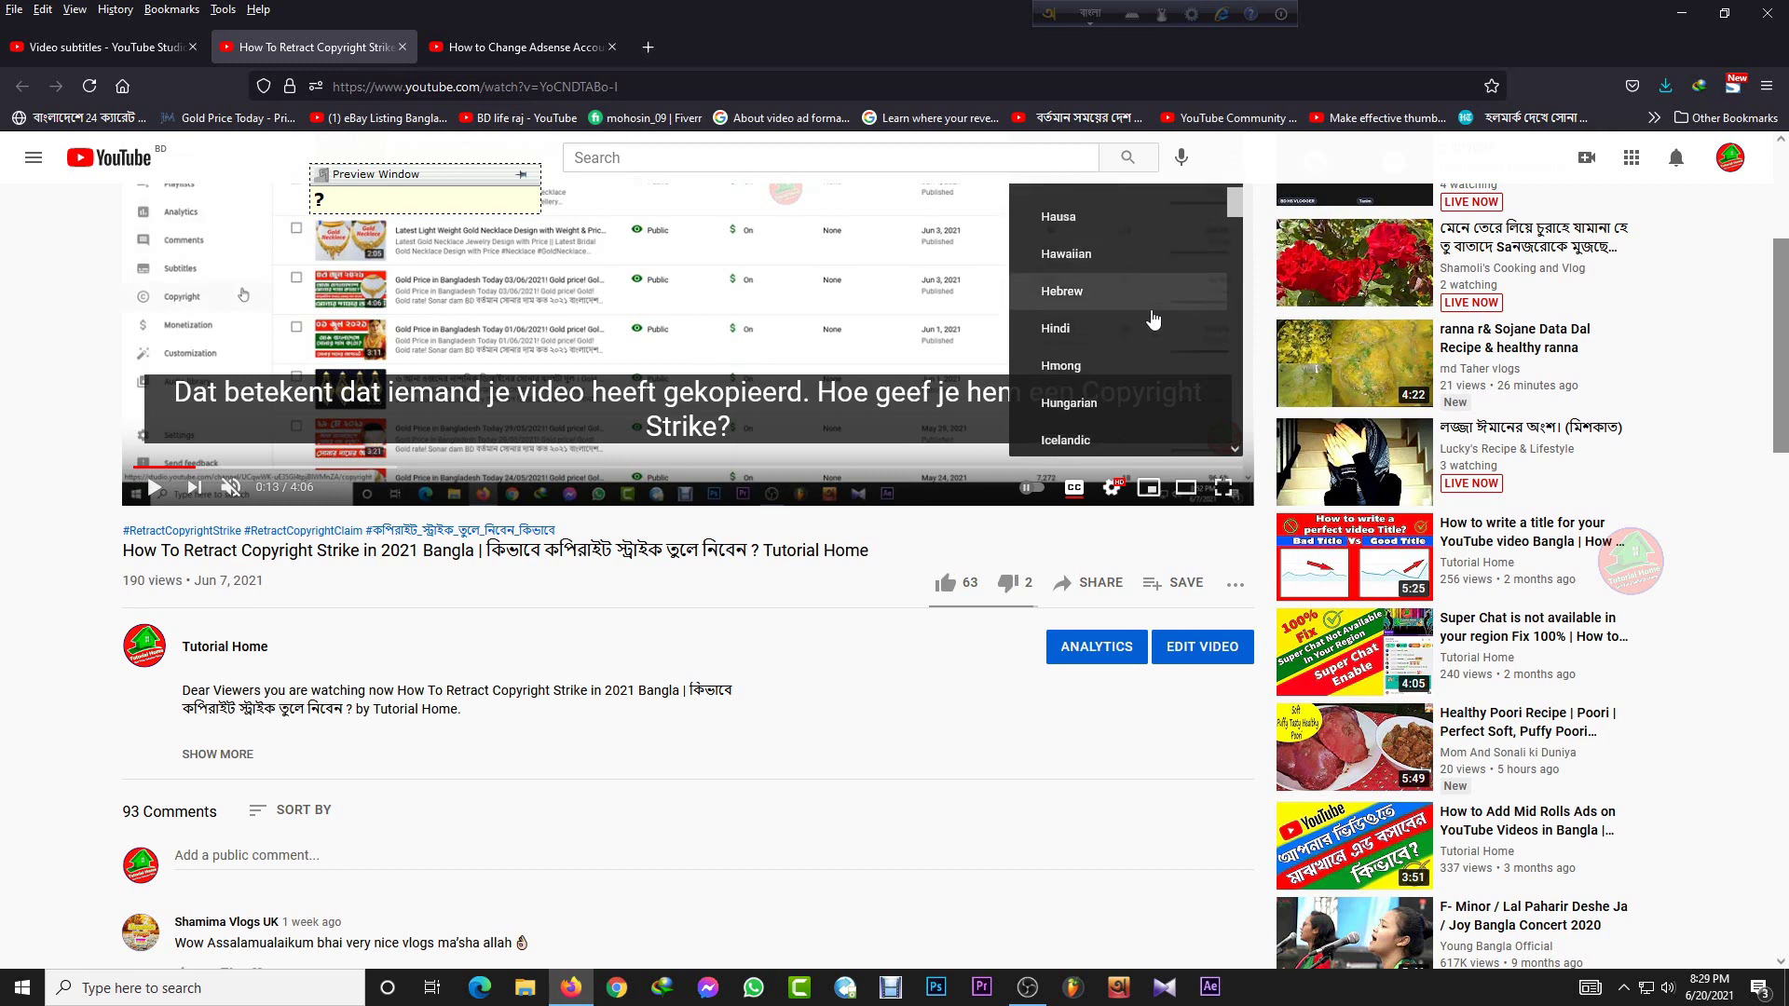
{"action": "left_click", "coordinate": [1129, 310]}
{"action": "scroll", "coordinate": [913, 720], "scroll_direction": "up", "scroll_amount": 3}
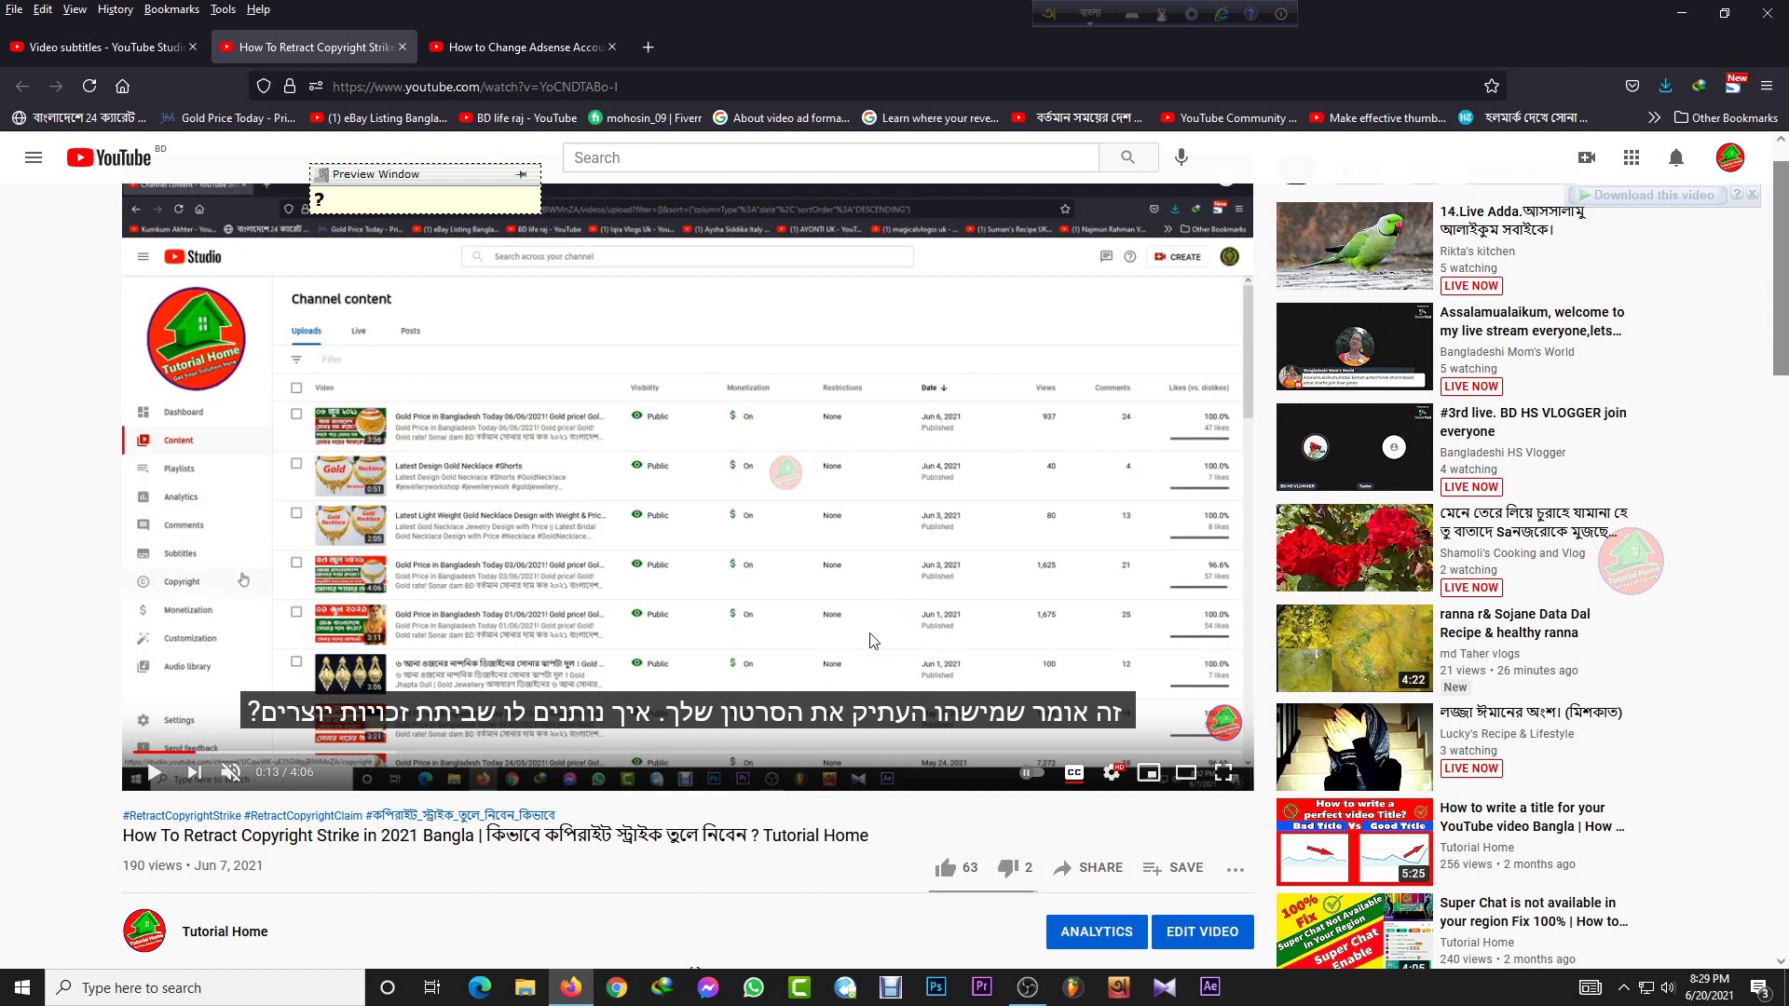
{"action": "scroll", "coordinate": [873, 641], "scroll_direction": "up", "scroll_amount": 1}
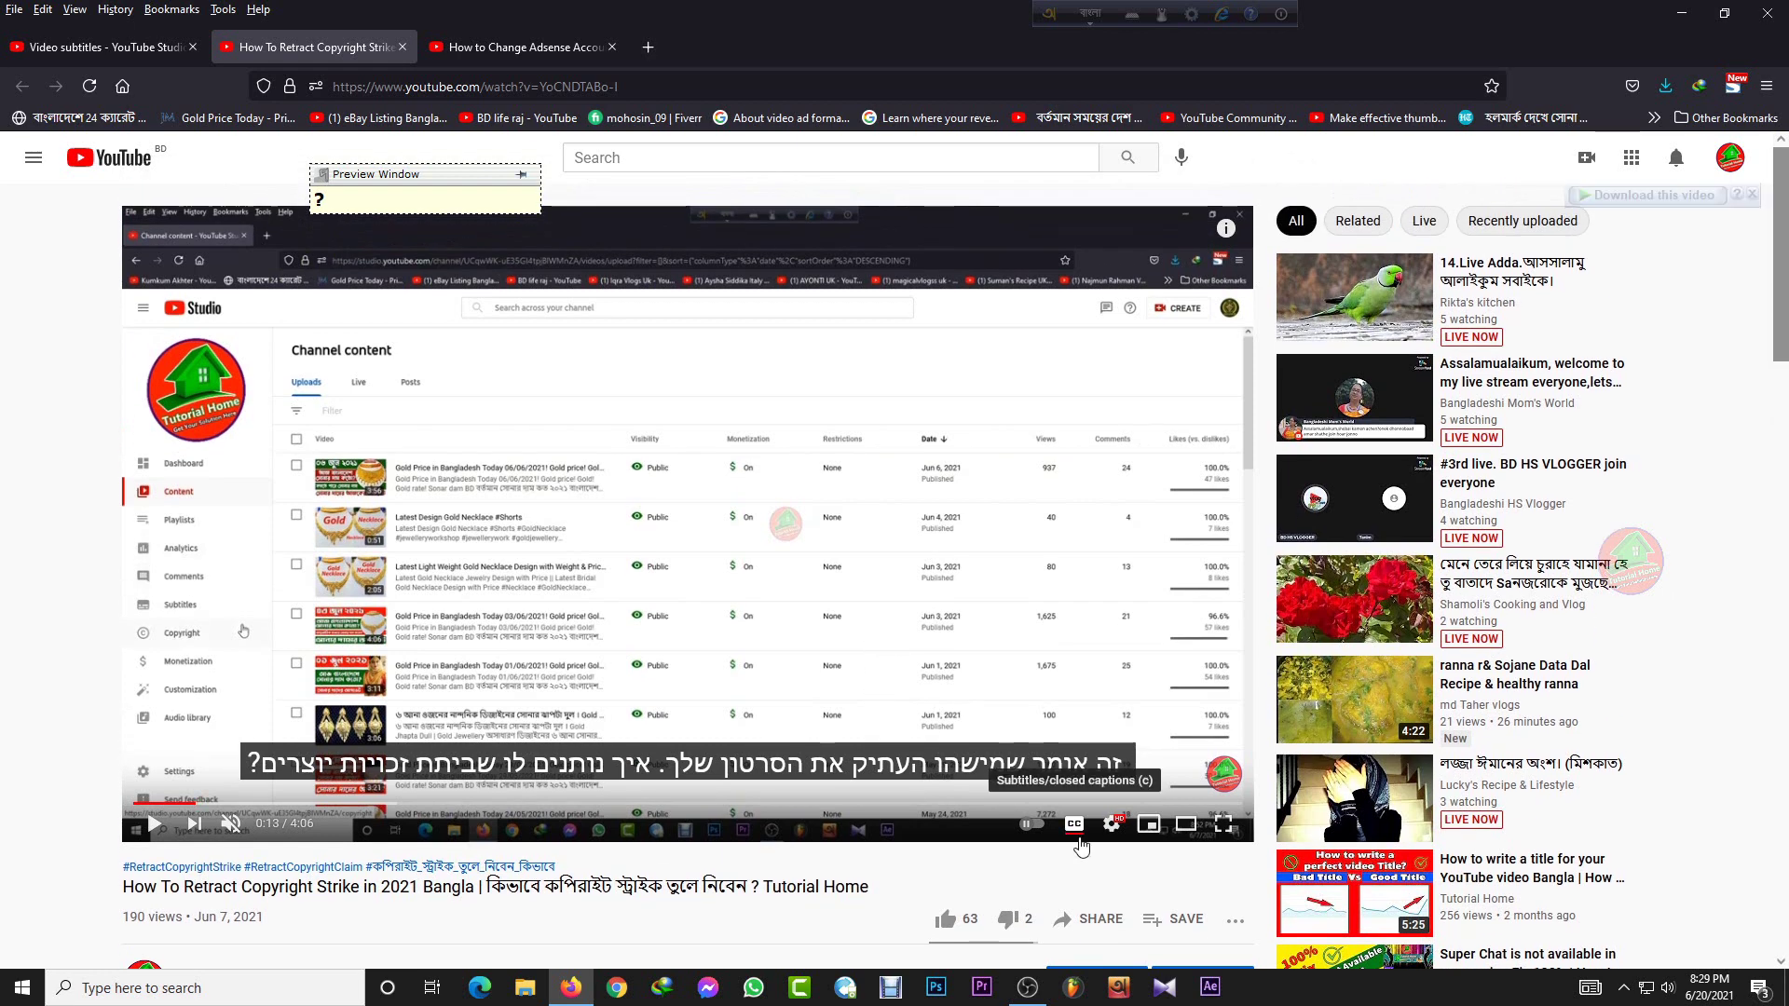